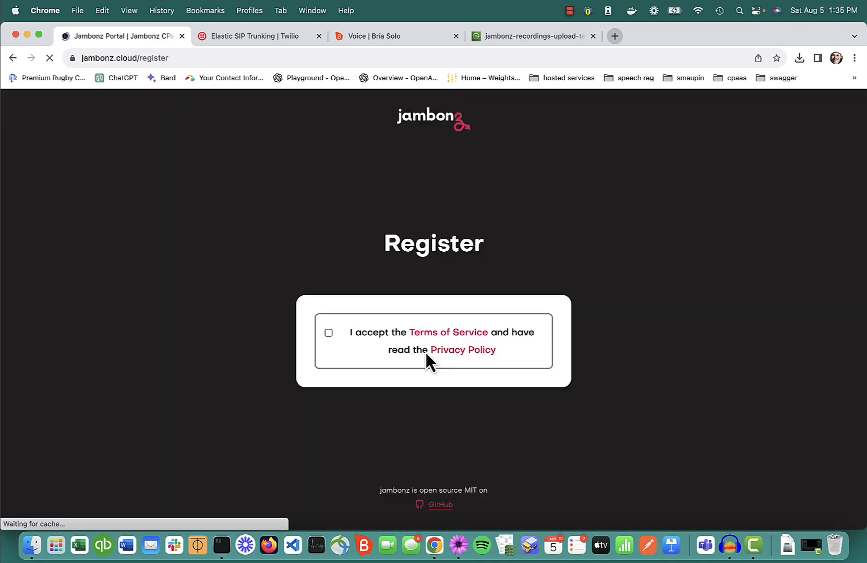
Agree to the terms, sign up via Google, and register the subdomain beachdog
left_click(328, 334)
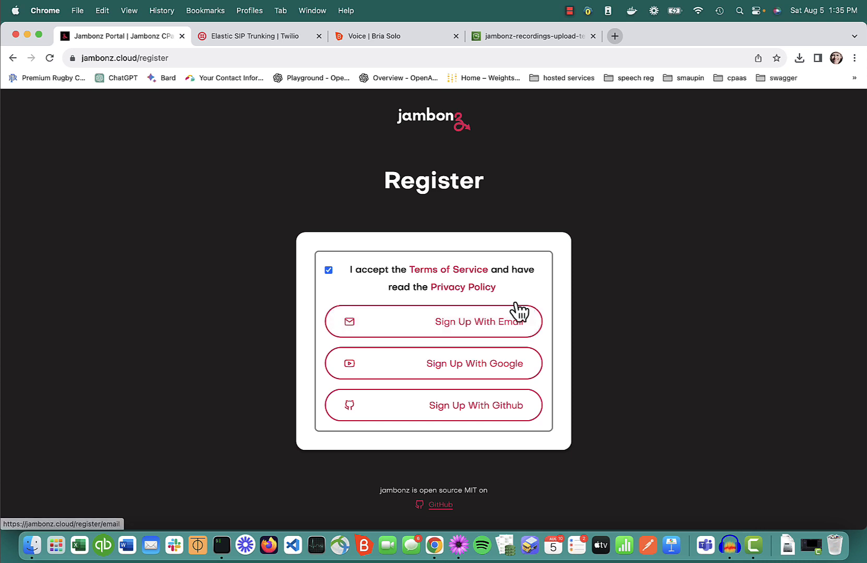
left_click(459, 376)
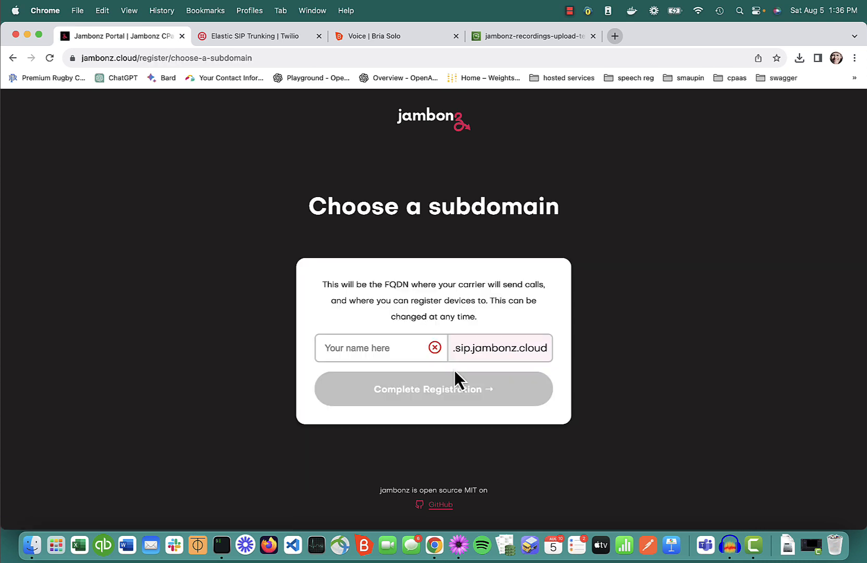
left_click(393, 348)
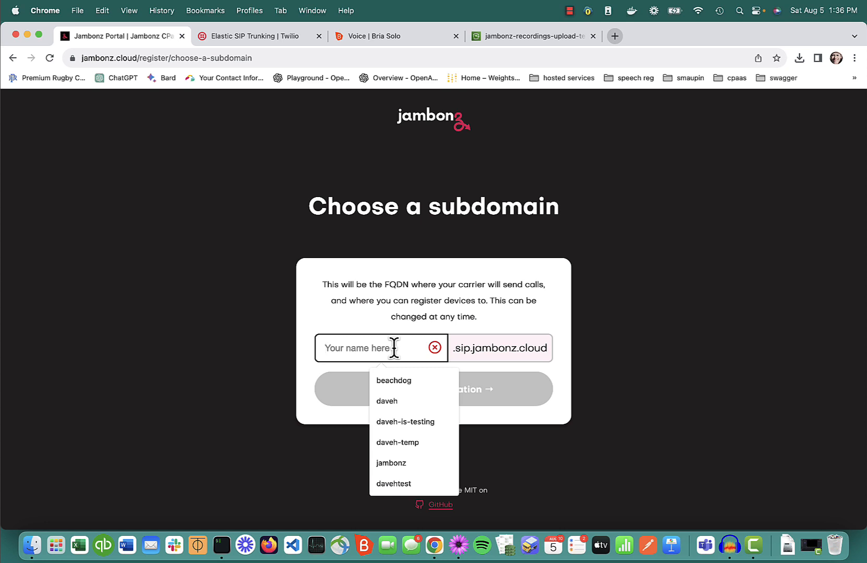
type("beach")
key("BackSpace")
key("BackSpace")
key("BackSpace")
key("BackSpace")
key("BackSpace")
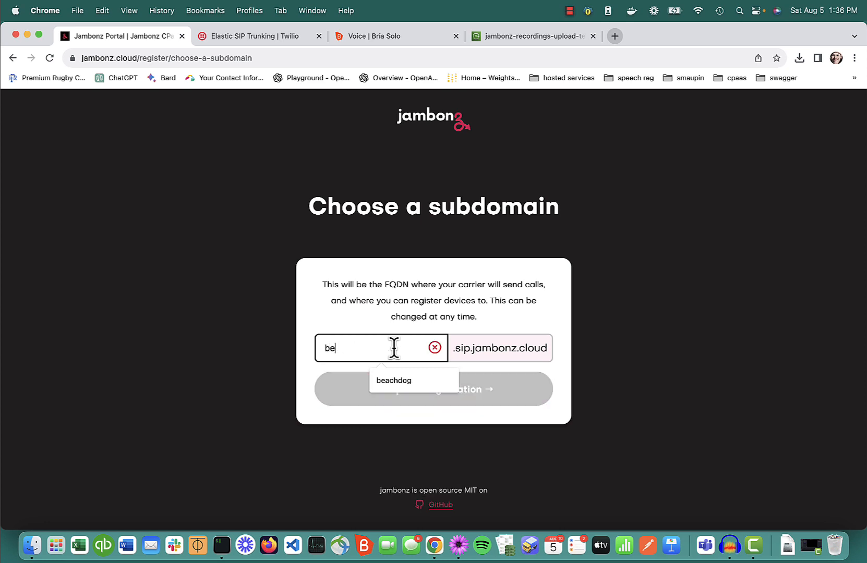
type("daveh")
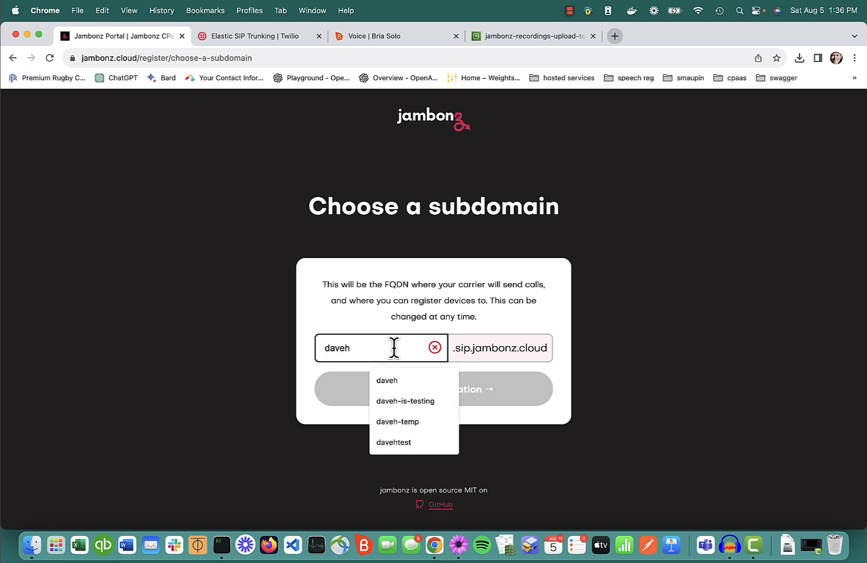
key("BackSpace")
key("BackSpace")
key("BackSpace")
key("BackSpace")
key("BackSpace")
type("beachdog")
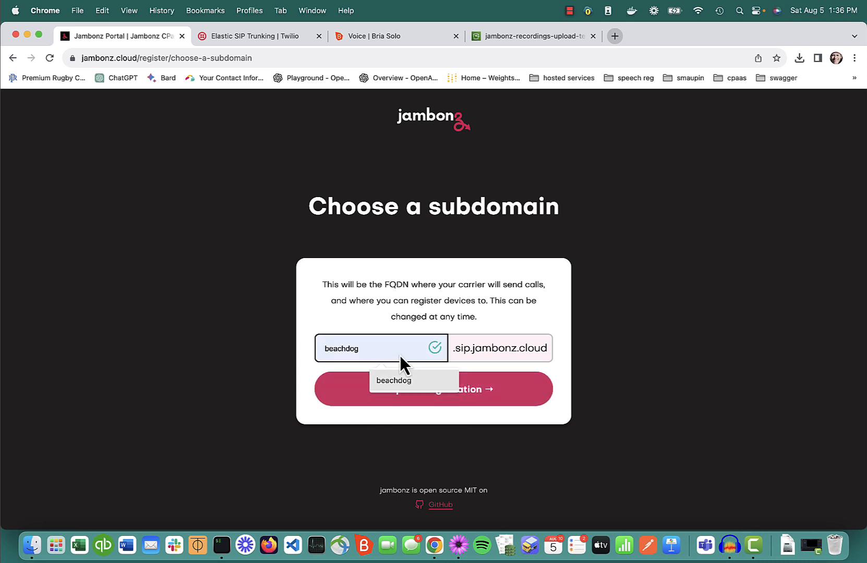
left_click(423, 379)
key("Tab")
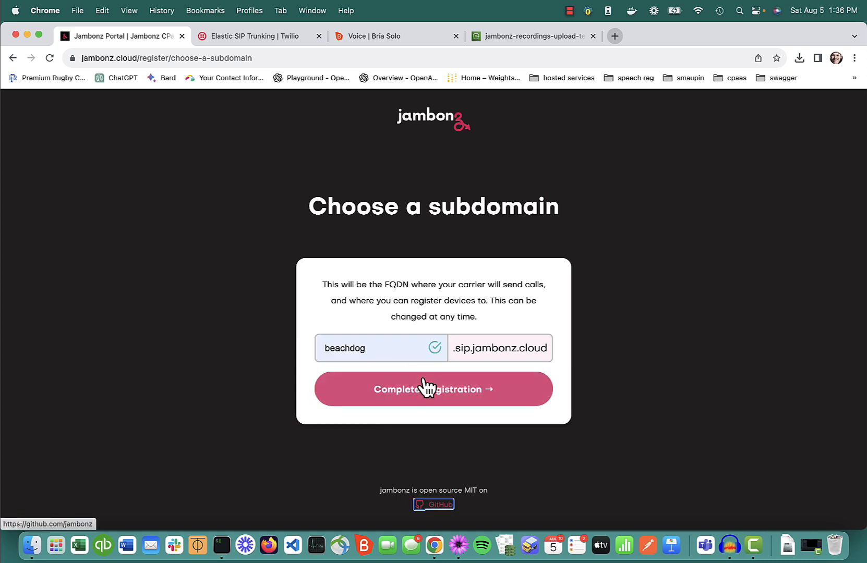
left_click(438, 390)
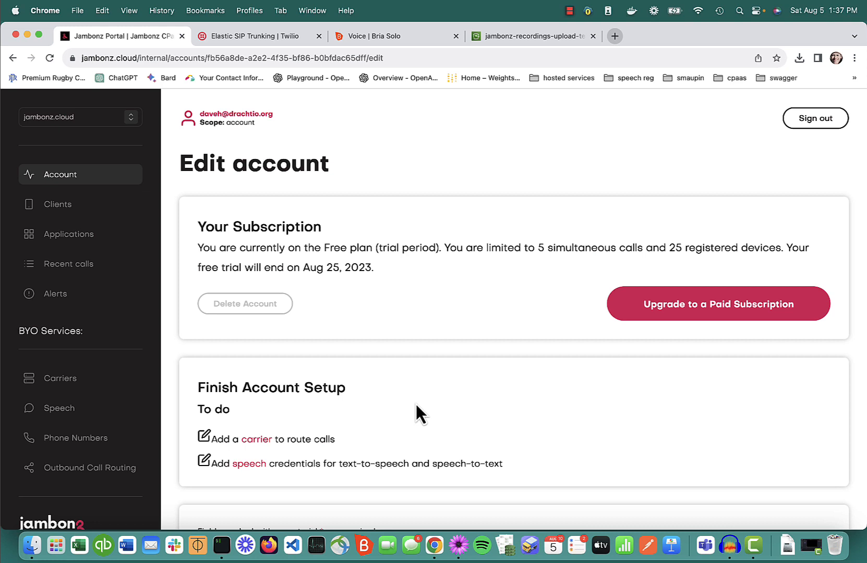
Start a new carrier from the to-do list, based on the predefined Twilio carrier
left_click(256, 441)
left_click(220, 334)
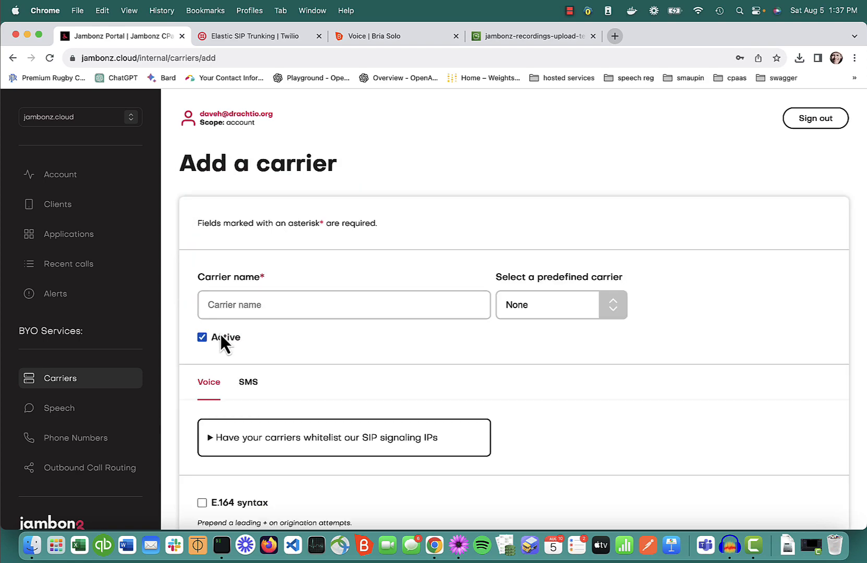
scroll(221, 336, "down", 4)
scroll(220, 334, "down", 10)
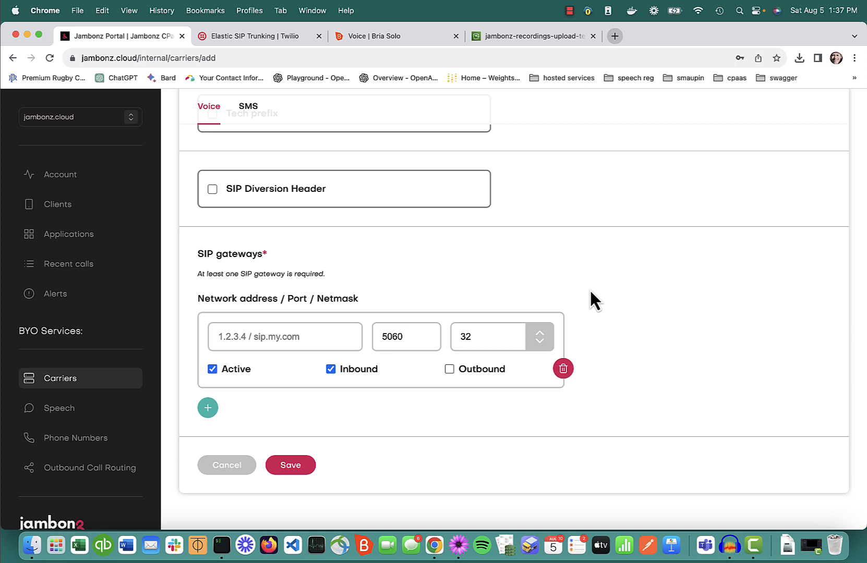
scroll(590, 289, "up", 15)
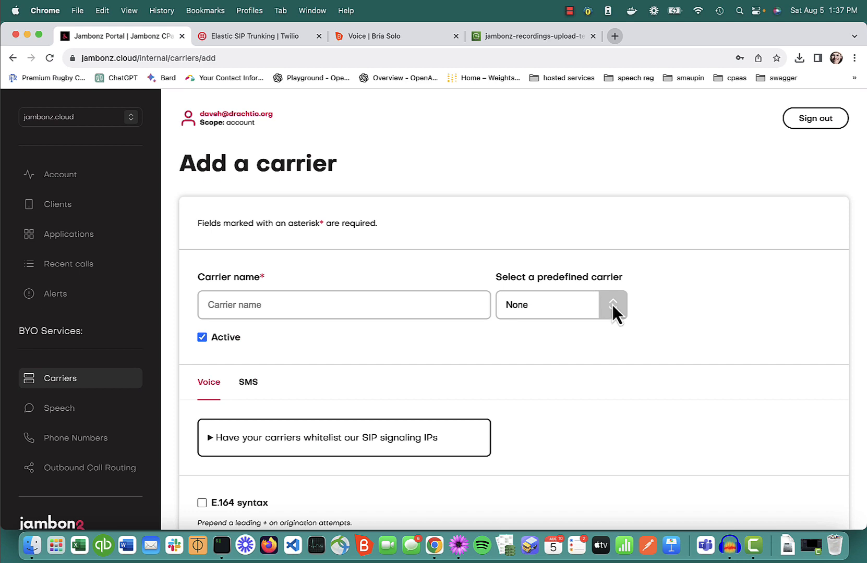
left_click(618, 308)
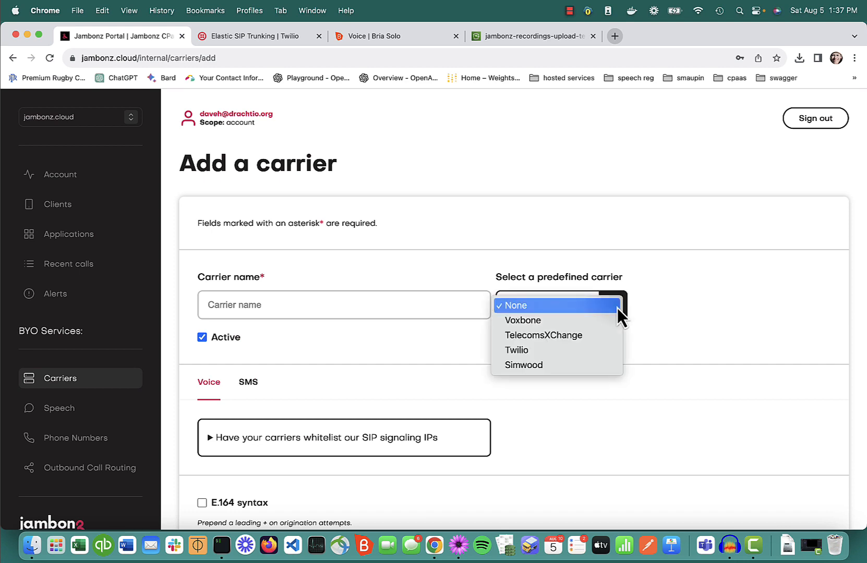
left_click(521, 355)
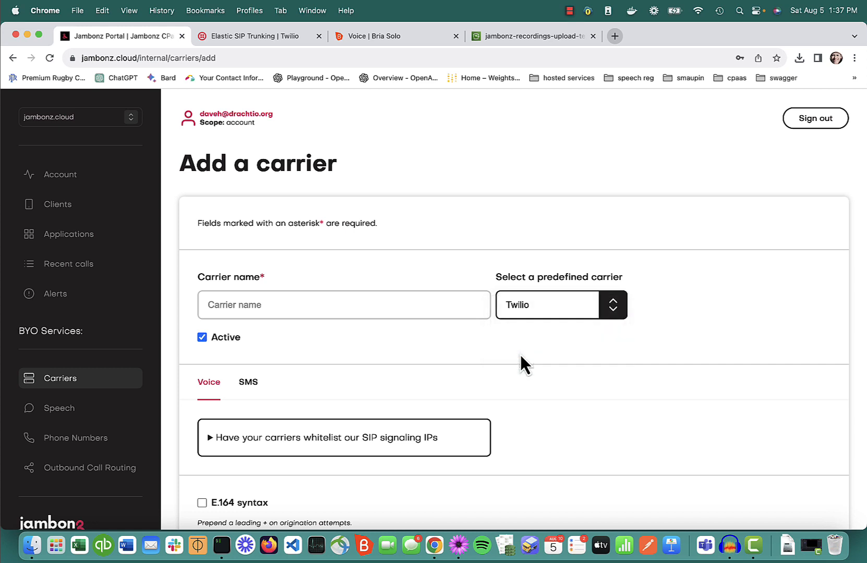
Replace the domain placeholder so the Twilio gateway reads beachdog.pstn.twilio.com
scroll(520, 356, "down", 15)
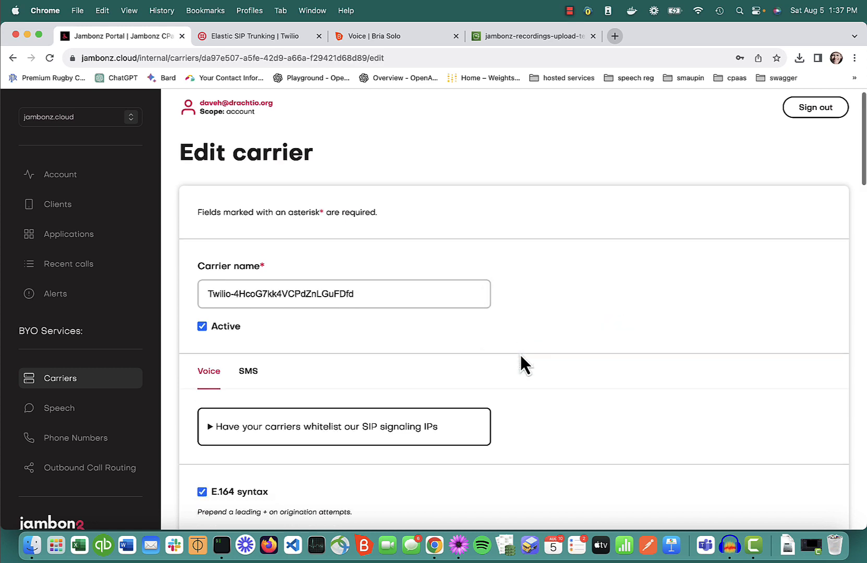
scroll(520, 352, "down", 10)
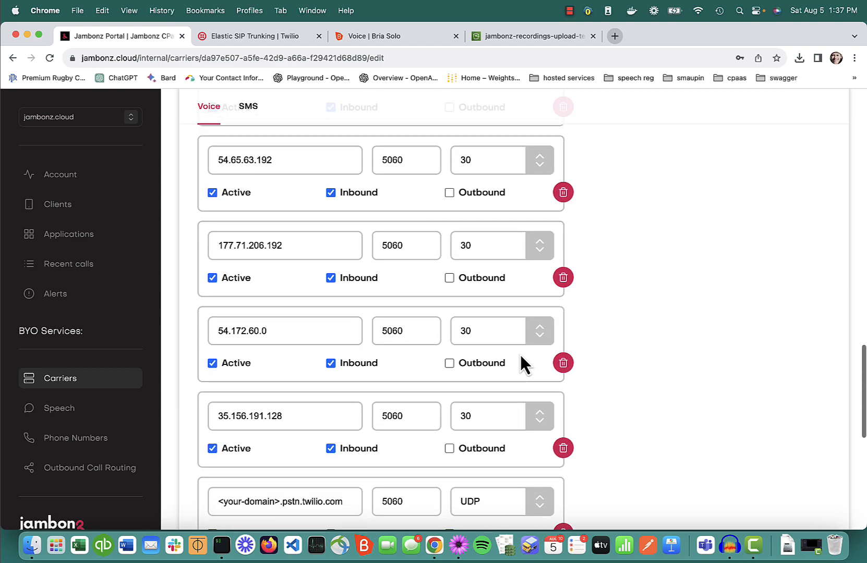
scroll(519, 353, "up", 5)
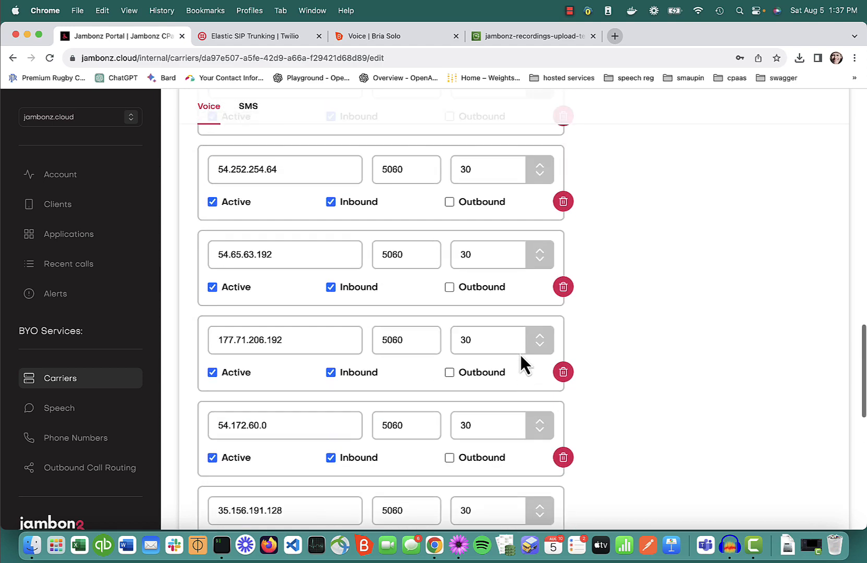
scroll(520, 352, "down", 5)
scroll(519, 353, "up", 3)
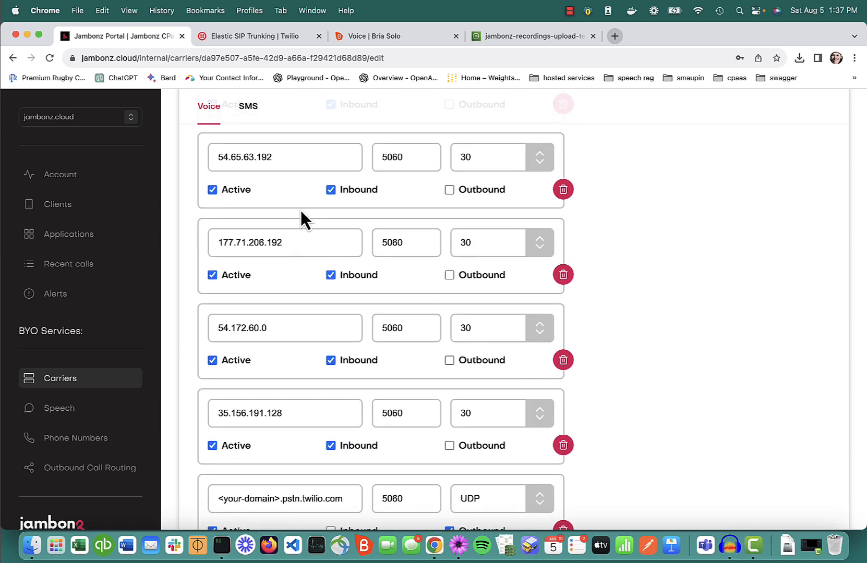
scroll(300, 208, "up", 2)
scroll(300, 209, "down", 3)
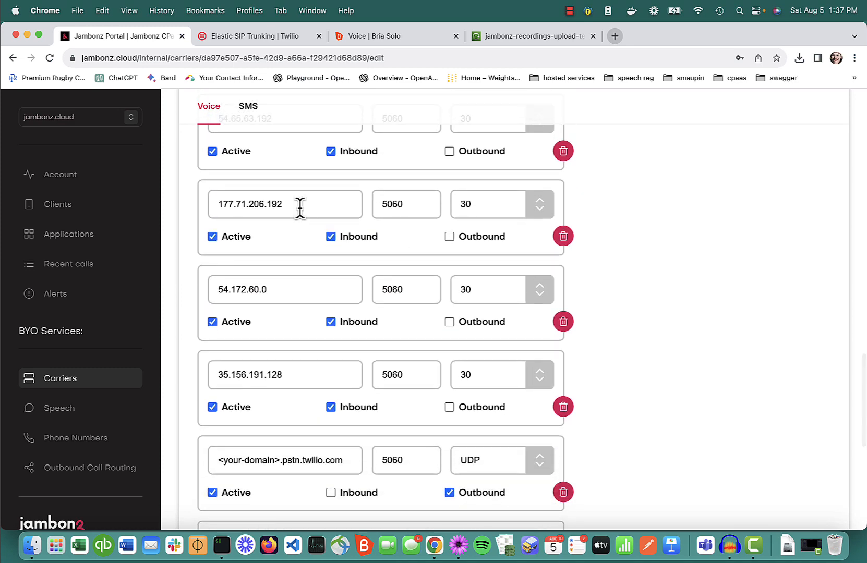
scroll(300, 209, "down", 6)
scroll(300, 219, "up", 2)
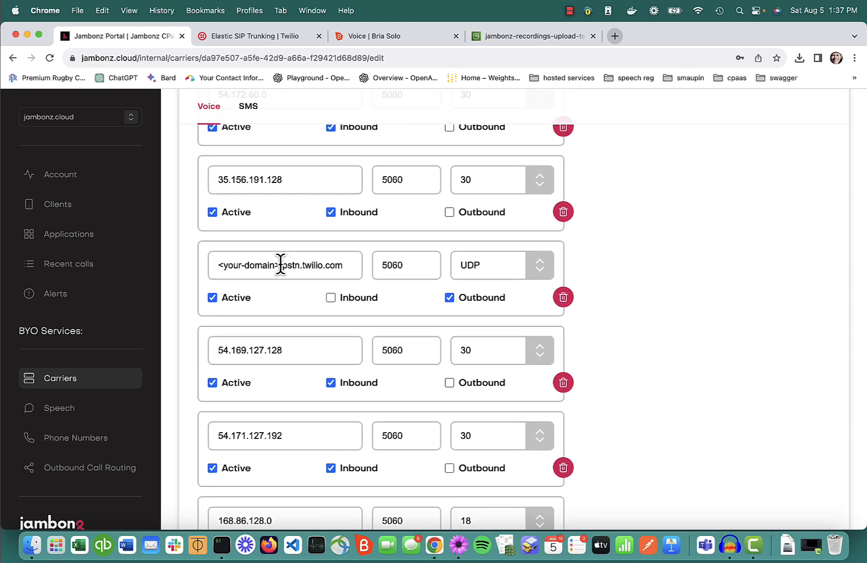
left_click_drag(281, 263, 205, 264)
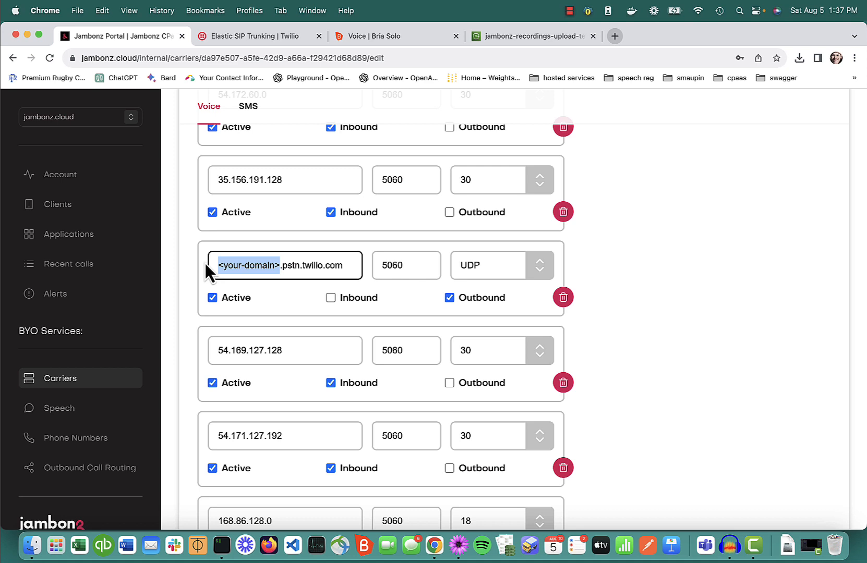
type("beachdog")
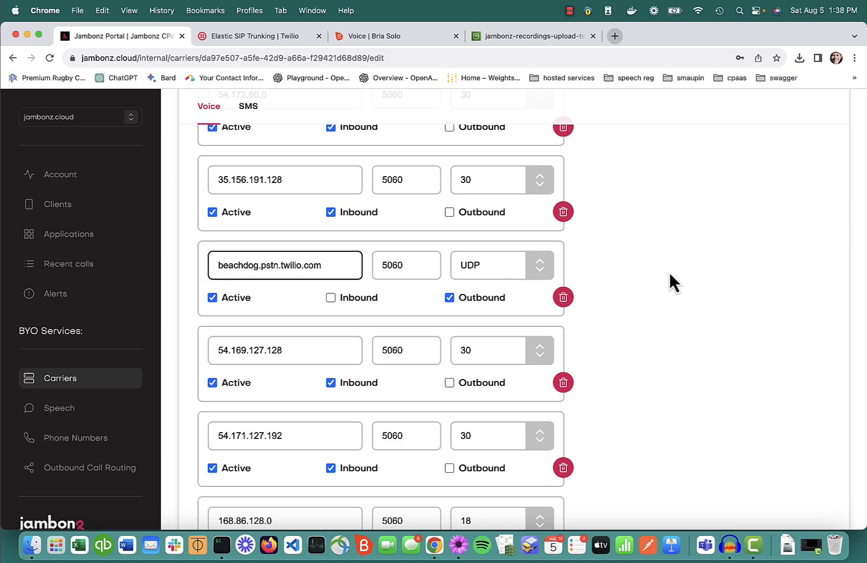
scroll(675, 283, "down", 1)
scroll(670, 273, "up", 20)
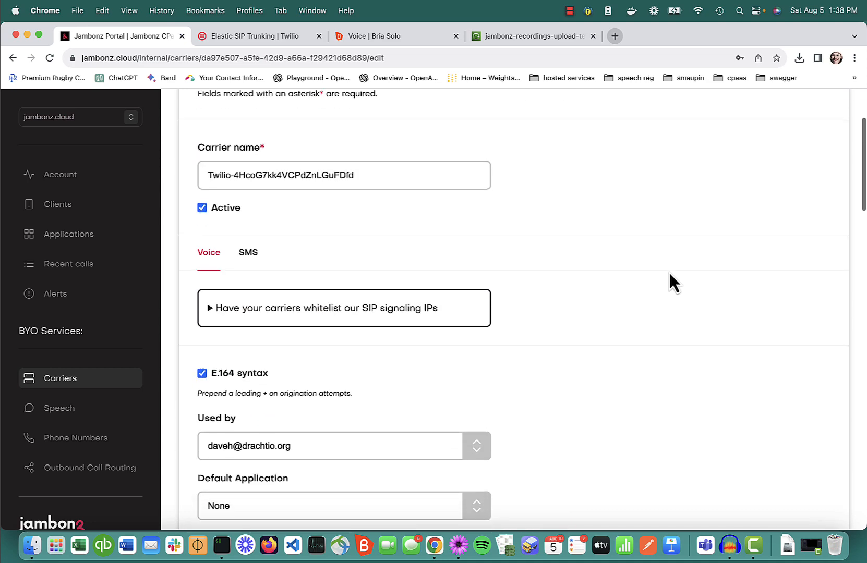
scroll(669, 273, "down", 10)
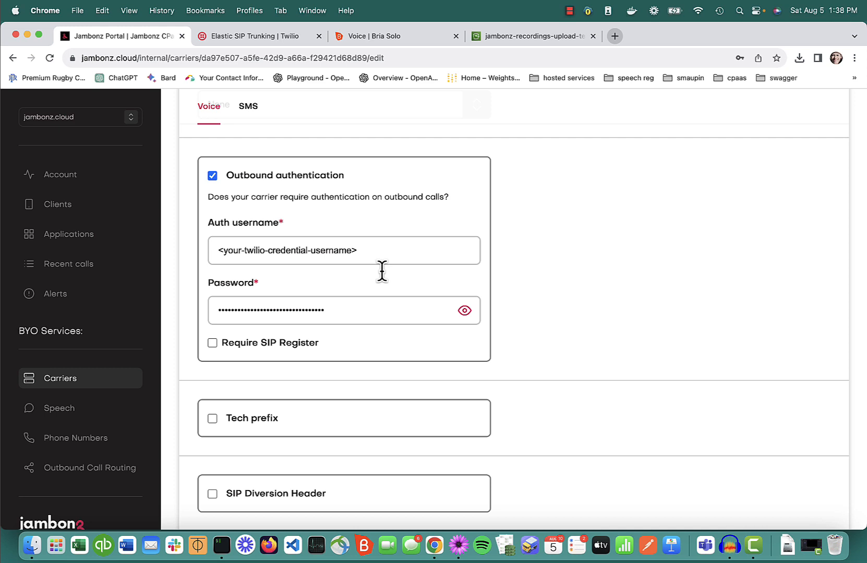
Set the outbound authentication username to beachdog and enter the account password
left_click_drag(373, 249, 186, 249)
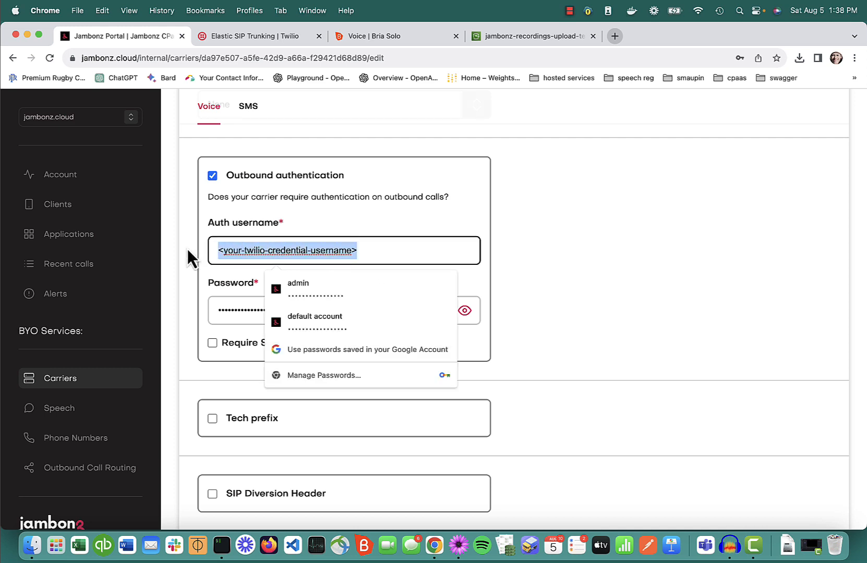
type("beachdog")
key("Tab")
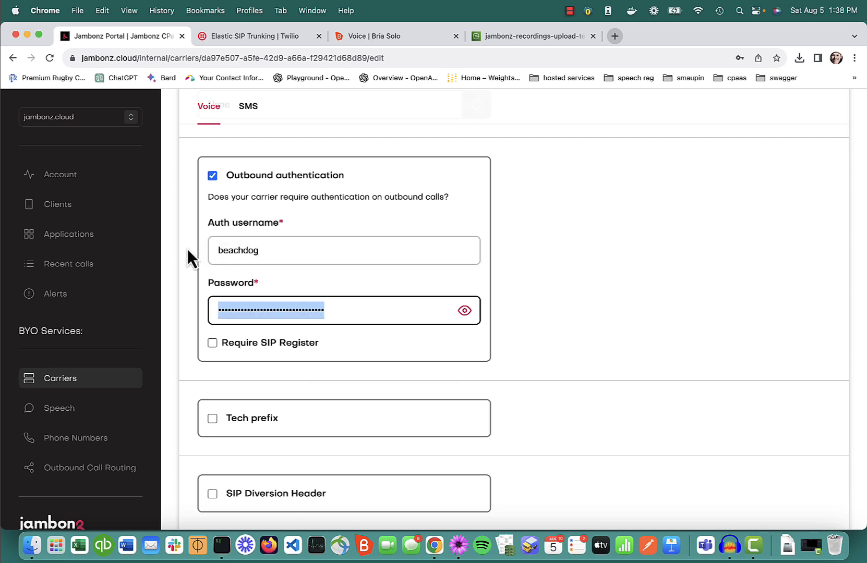
left_click(463, 309)
key("BackSpace")
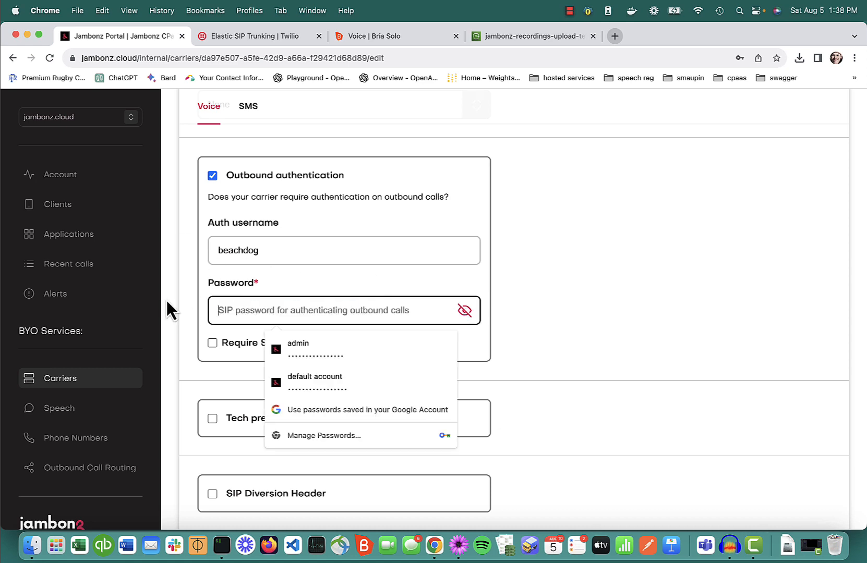
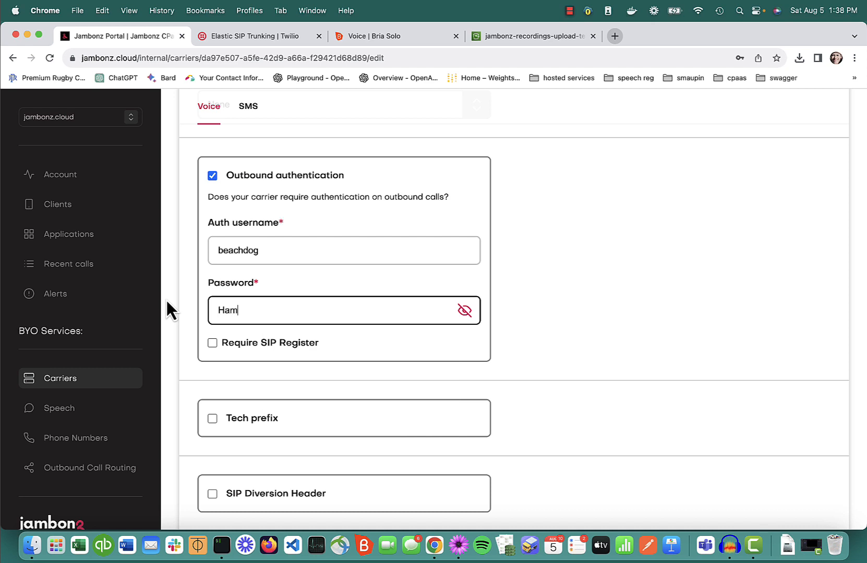
key("BackSpace")
key("BackSpace")
key("BackSpace")
key("BackSpace")
Leave tech prefix and SIP Diversion Header off, save the carrier, and return to Carriers
scroll(453, 366, "down", 3)
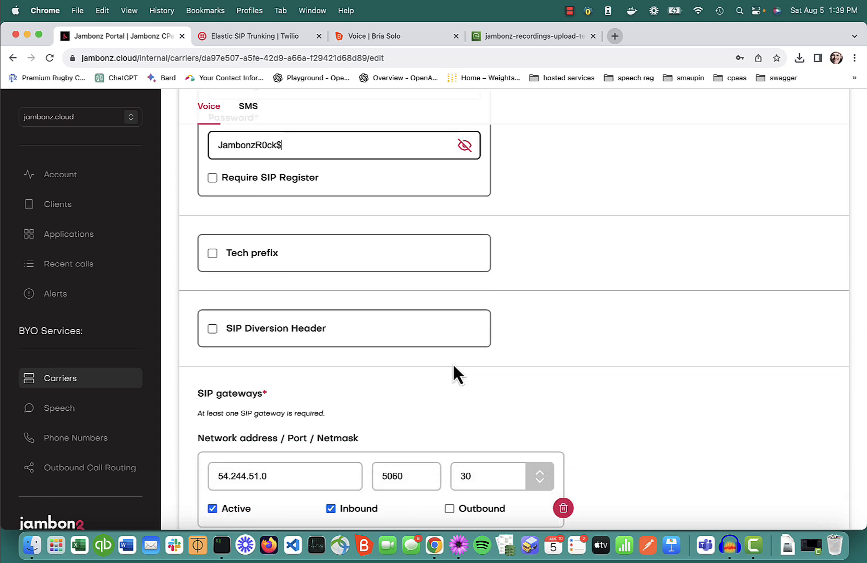
left_click(213, 254)
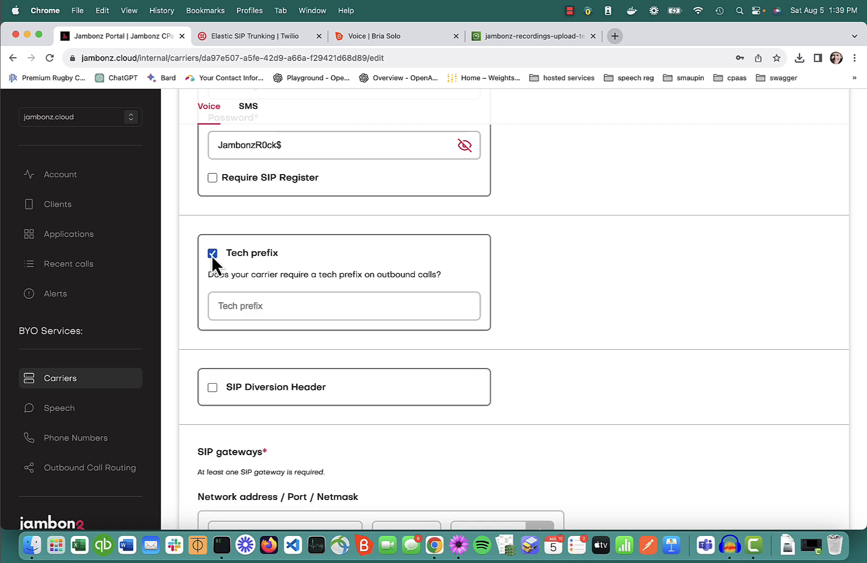
left_click(212, 256)
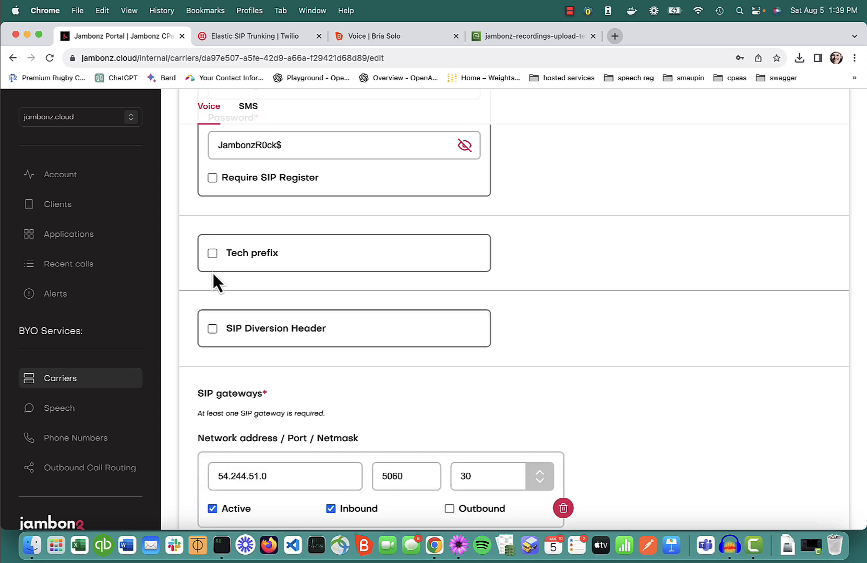
left_click(213, 330)
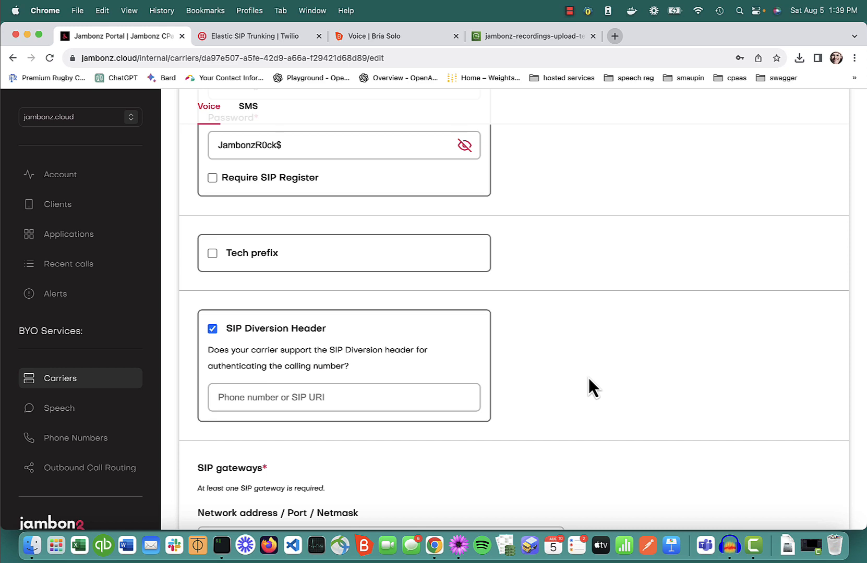
left_click(213, 329)
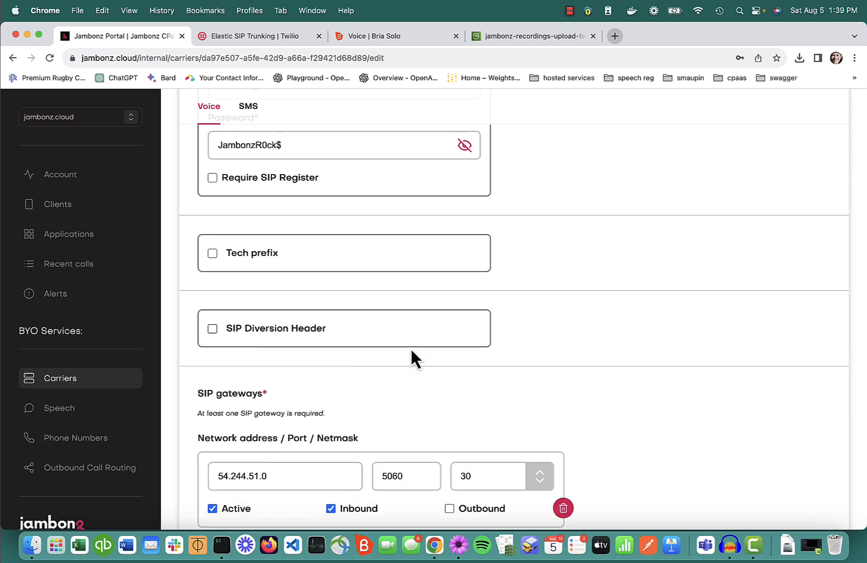
scroll(516, 366, "down", 5)
scroll(518, 367, "down", 10)
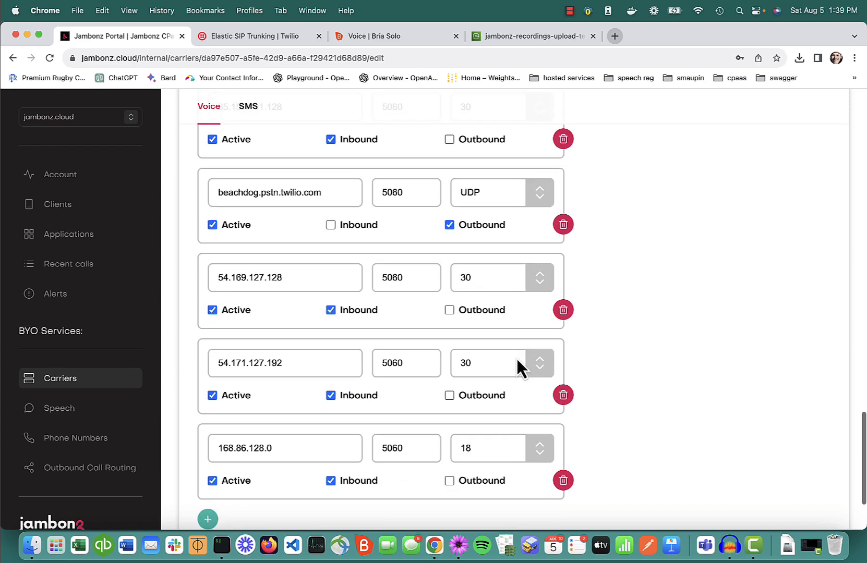
left_click(281, 464)
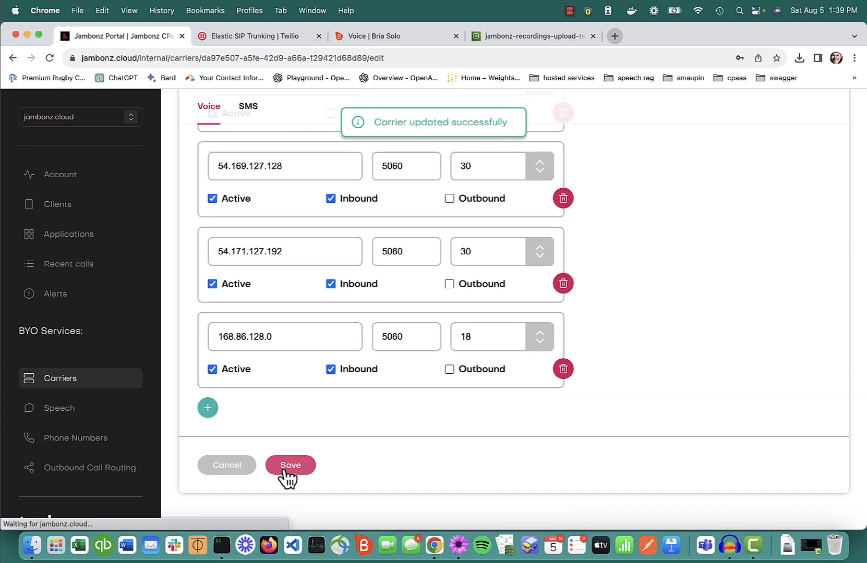
left_click(67, 382)
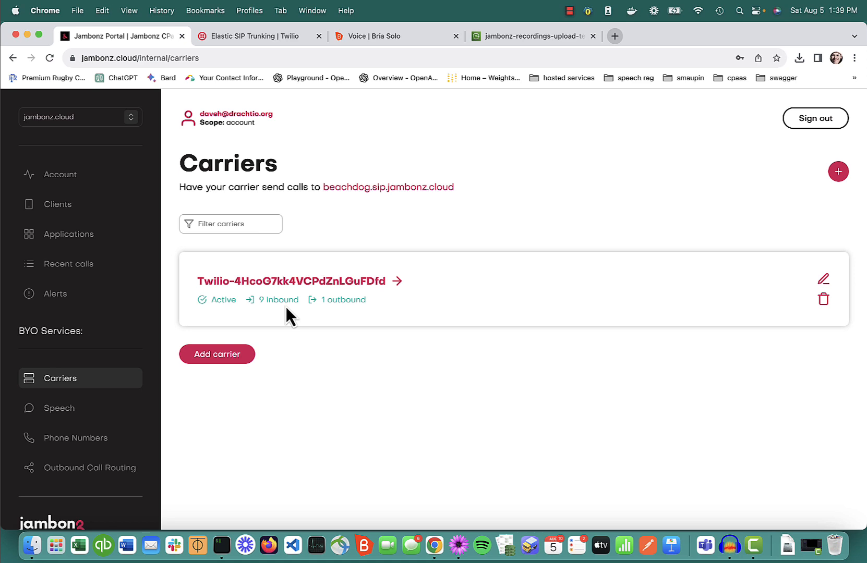
Add a Google speech service for TTS and STT with its service-account JSON key
left_click(64, 421)
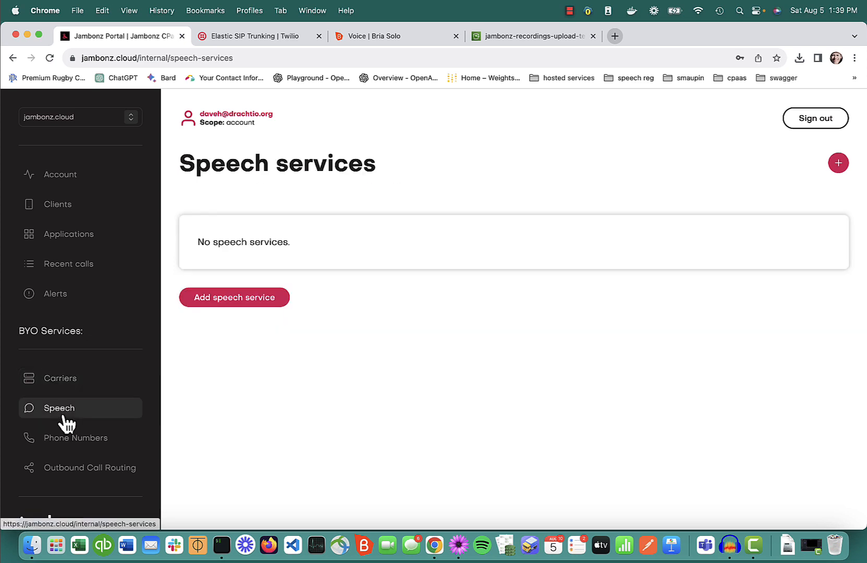
left_click(211, 299)
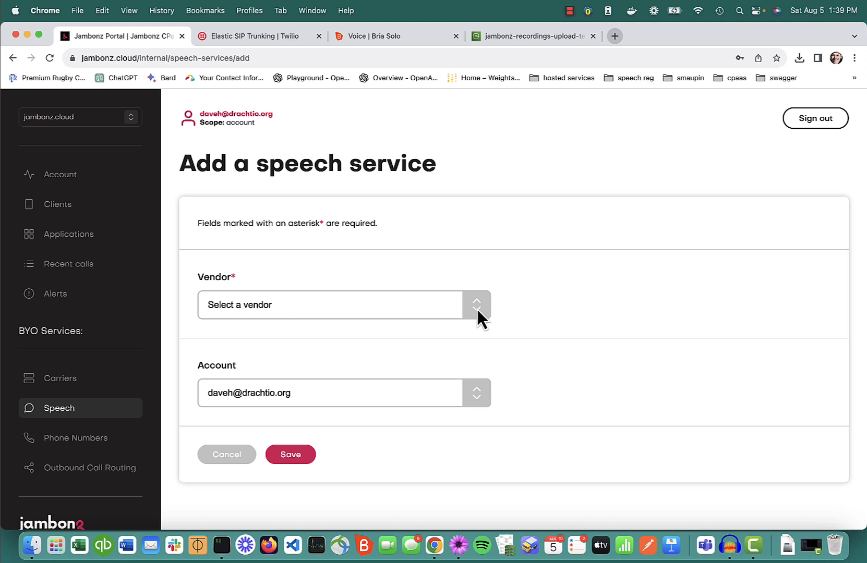
left_click(479, 309)
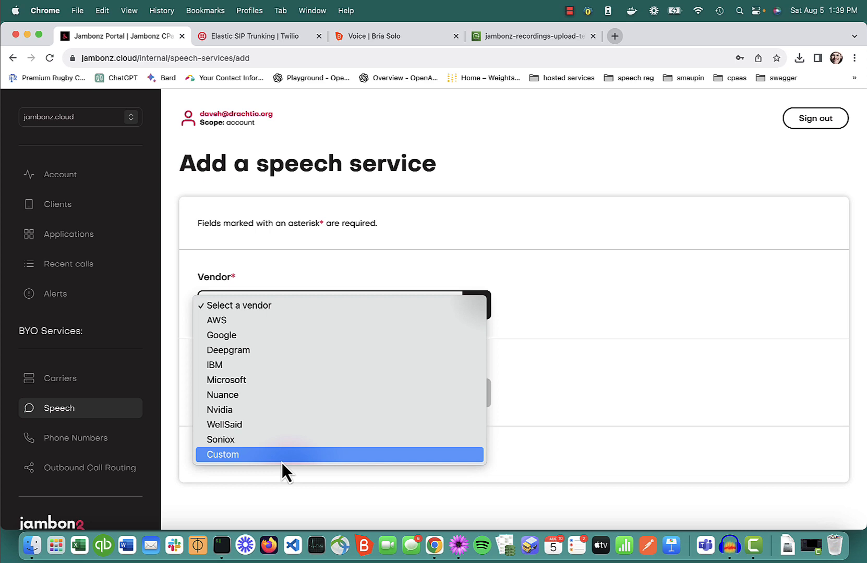
left_click(234, 336)
scroll(342, 368, "down", 3)
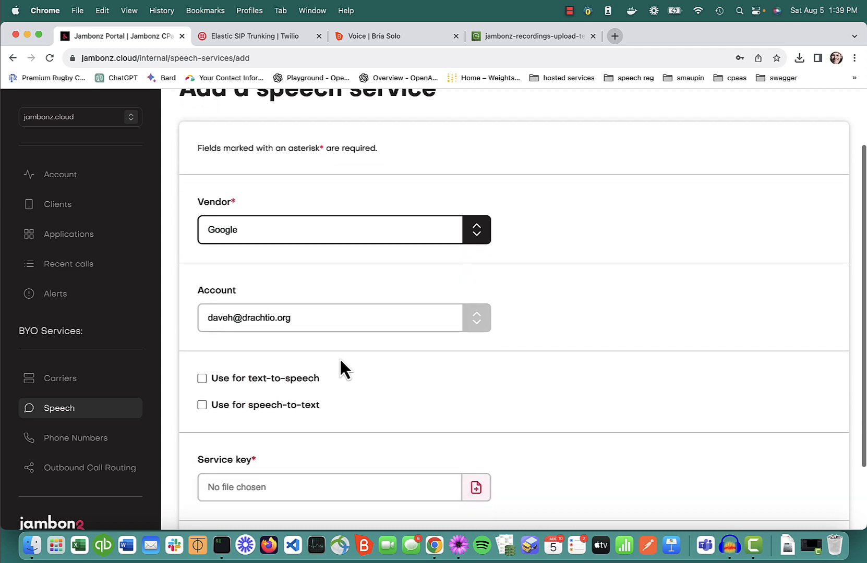
left_click(202, 314)
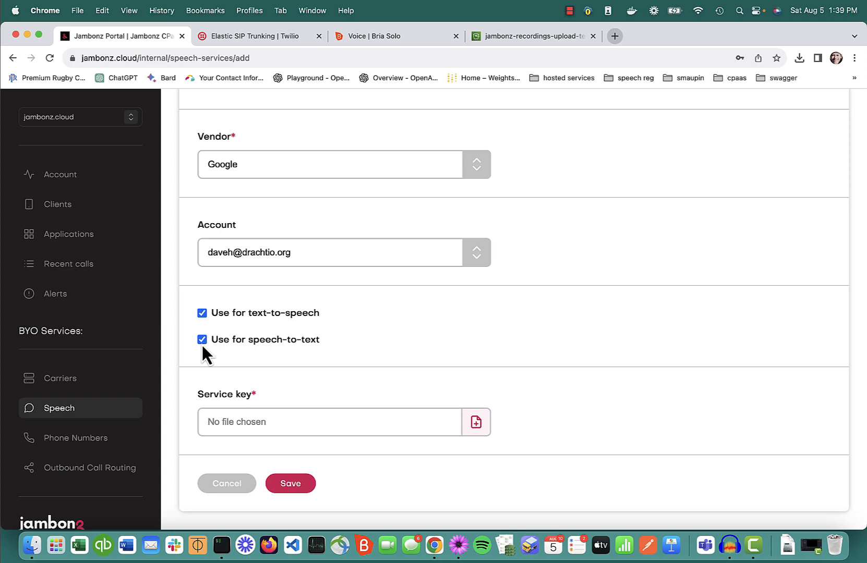
left_click(474, 423)
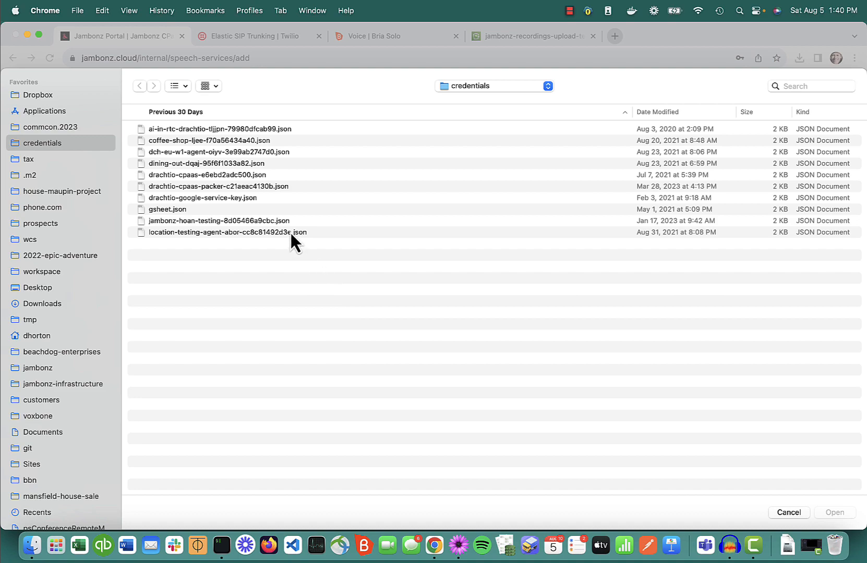
double_click(250, 174)
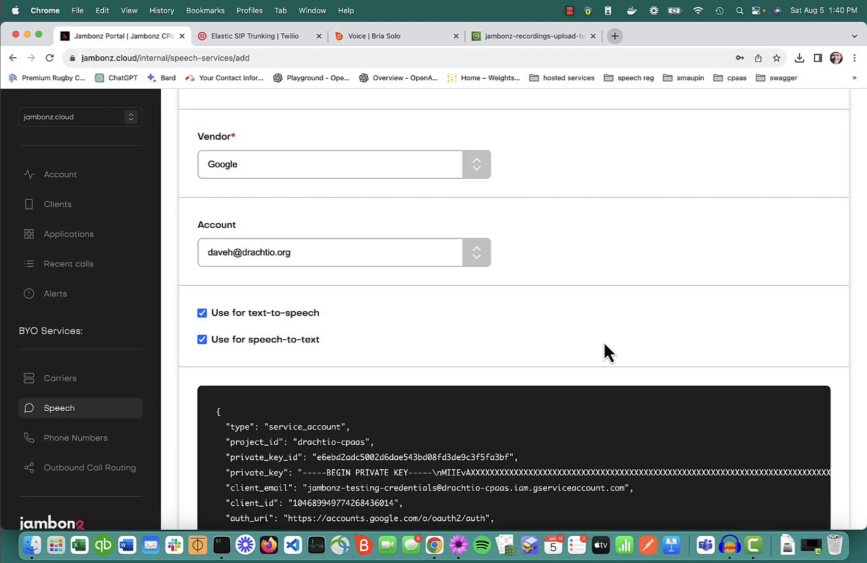
scroll(603, 341, "down", 4)
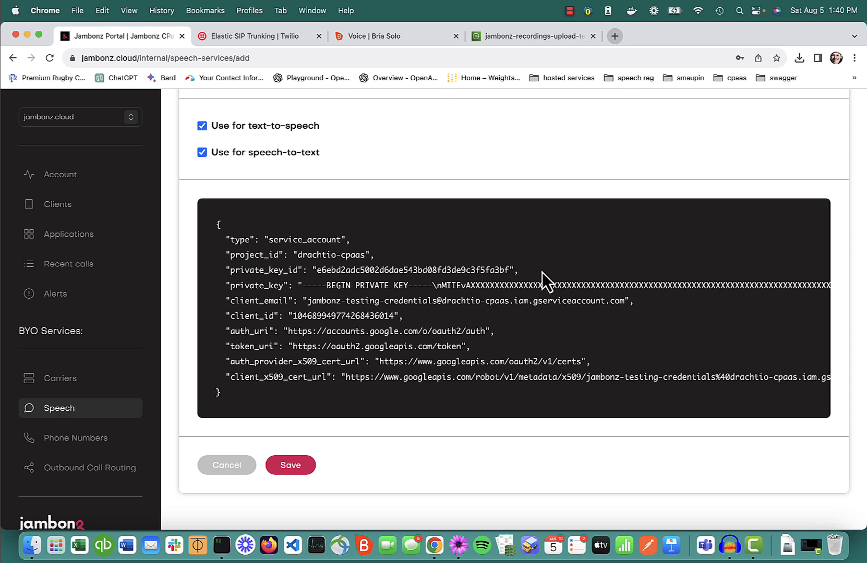
left_click(297, 469)
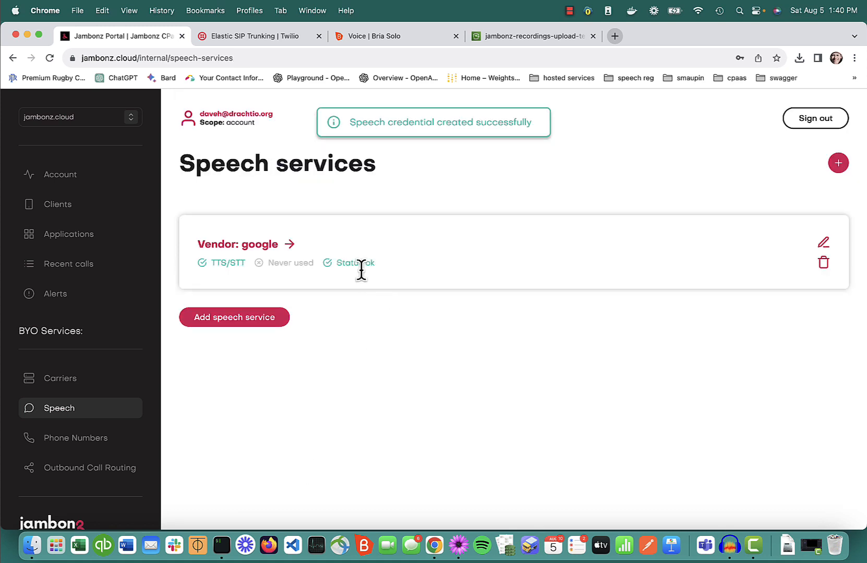
mouse_move(361, 269)
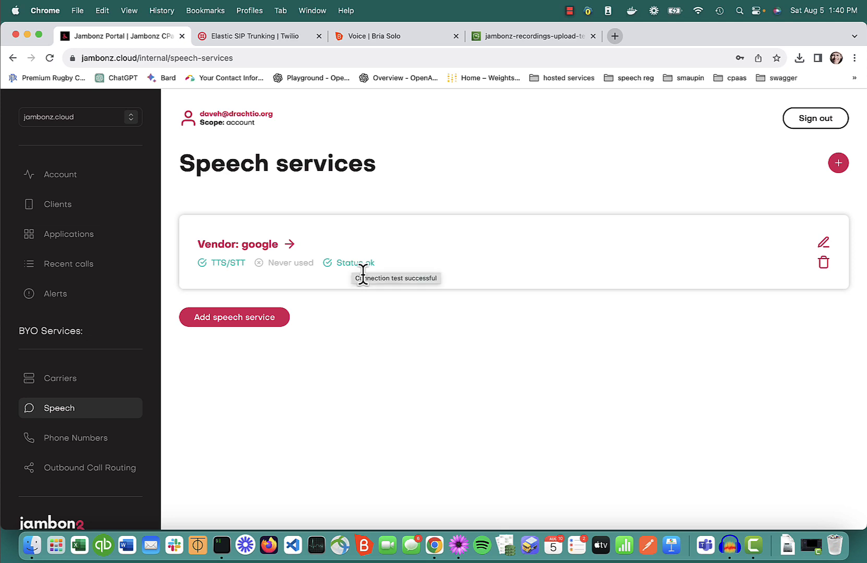
Open the jambonz.cloud trunk in Twilio and view its Origination URI sip:beachdog.sip.jambonz.cloud
left_click(265, 36)
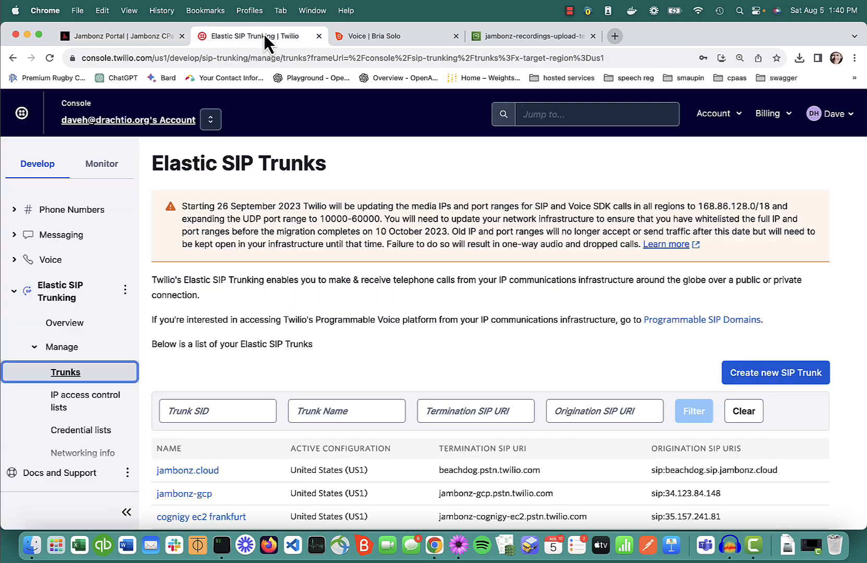
scroll(217, 351, "down", 3)
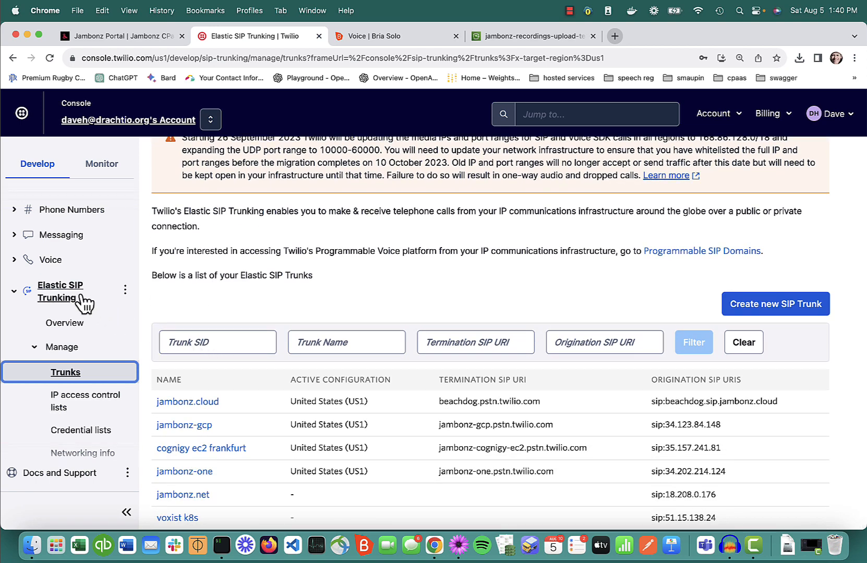
left_click(183, 402)
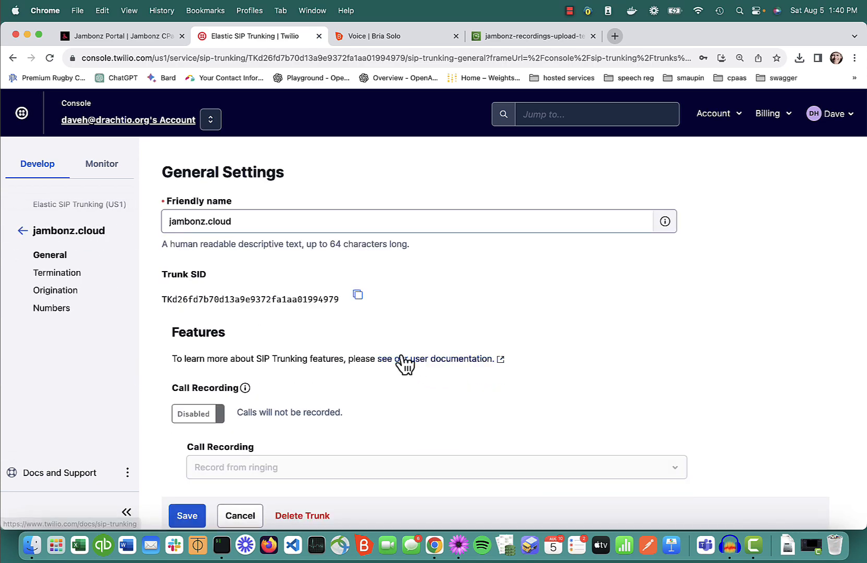
scroll(402, 360, "down", 10)
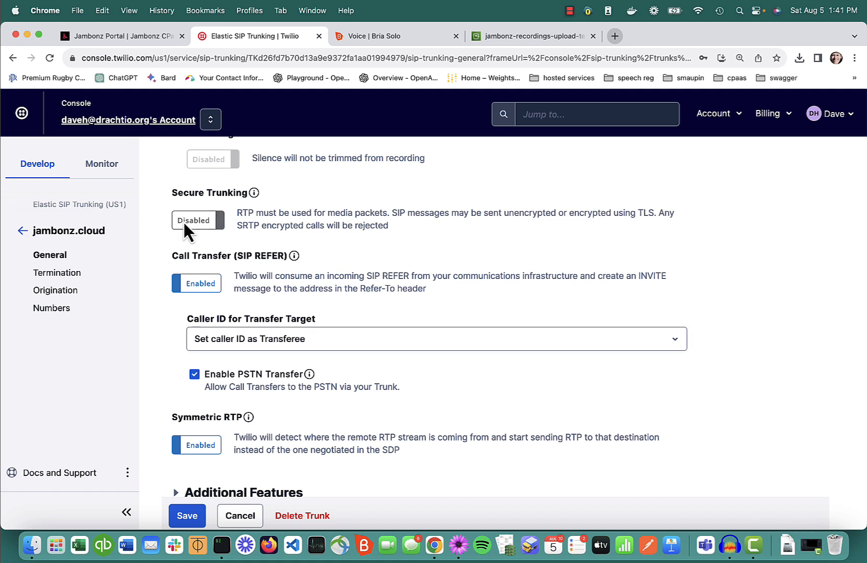
left_click(54, 292)
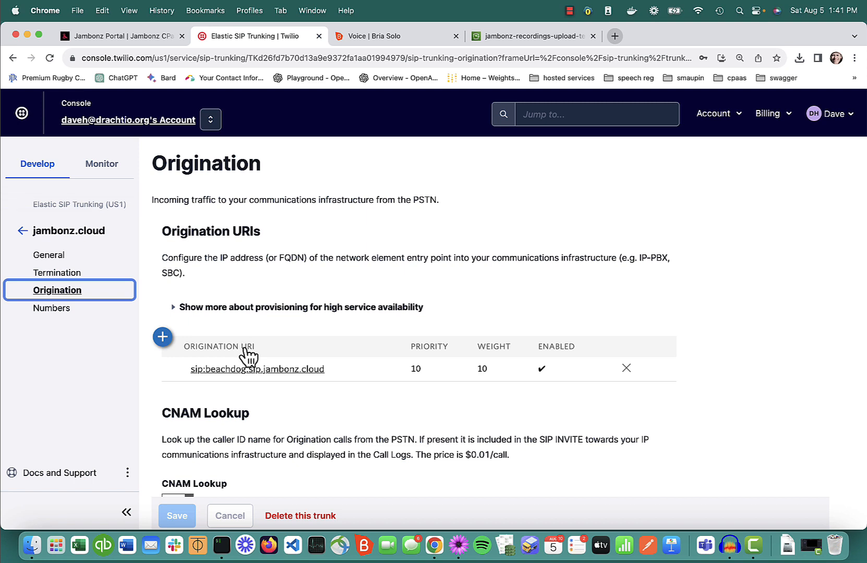
left_click(138, 37)
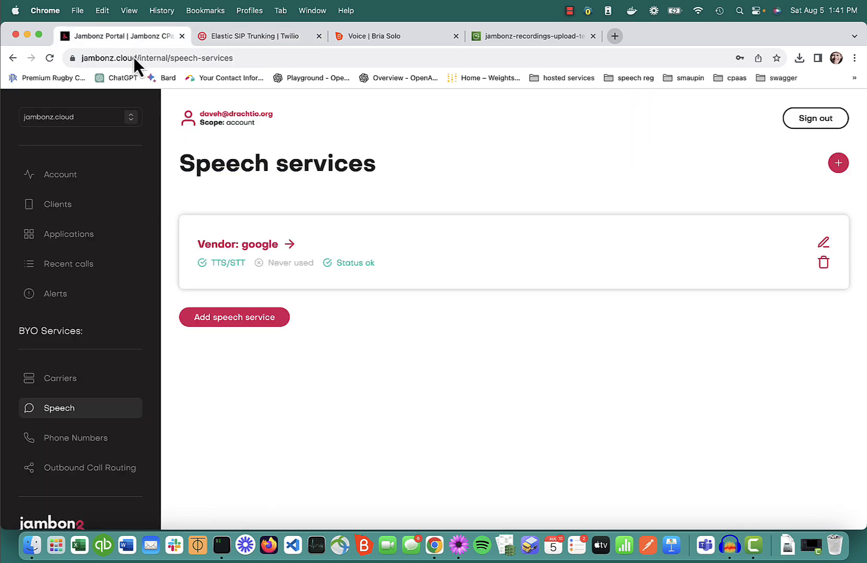
left_click(77, 379)
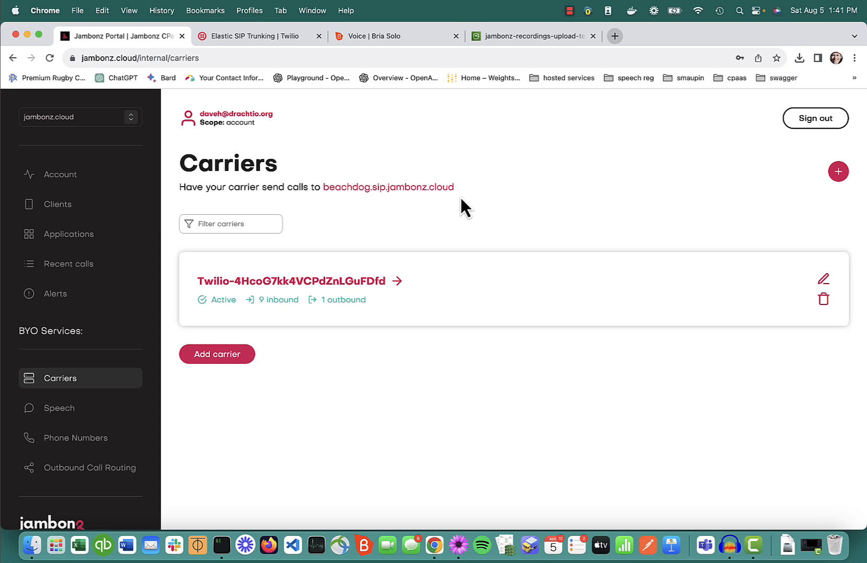
left_click(271, 37)
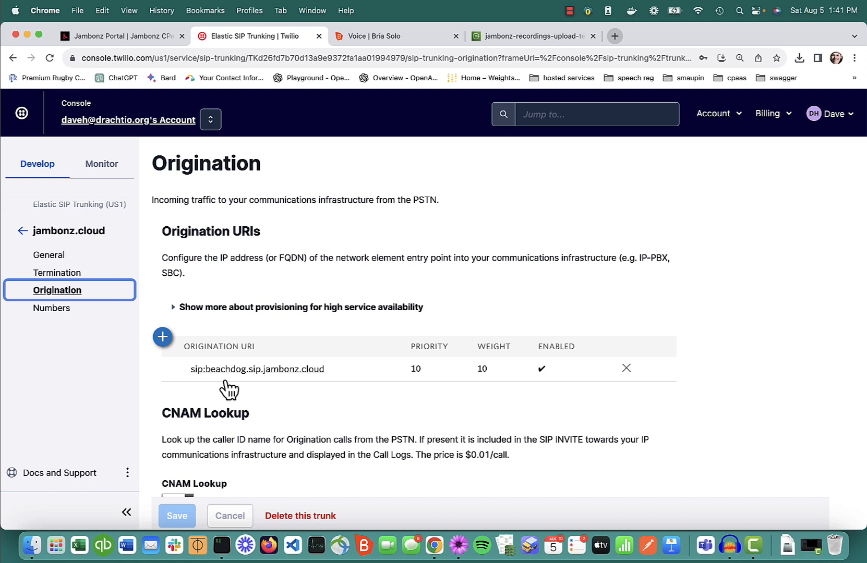
Check the trunk's termination URI beachdog.pstn.twilio.com against the jambonz carrier gateway
left_click(79, 275)
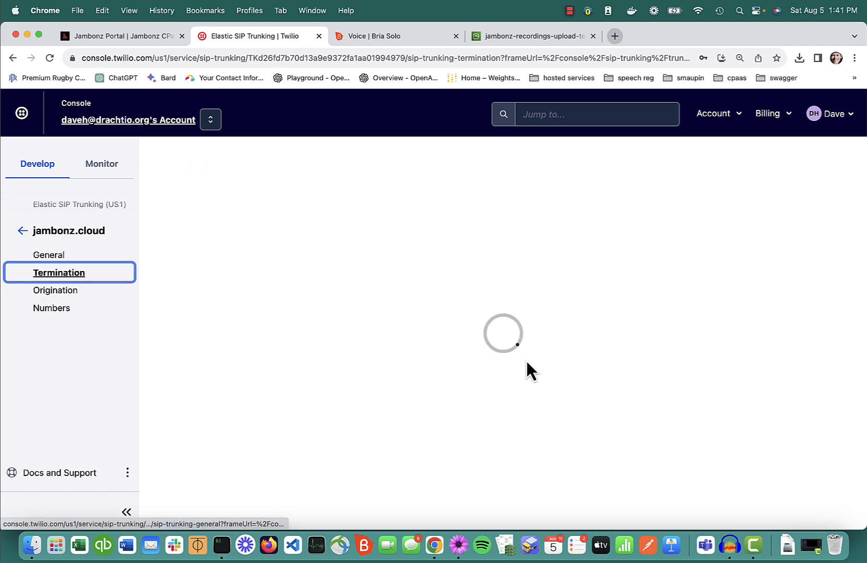
scroll(552, 365, "down", 5)
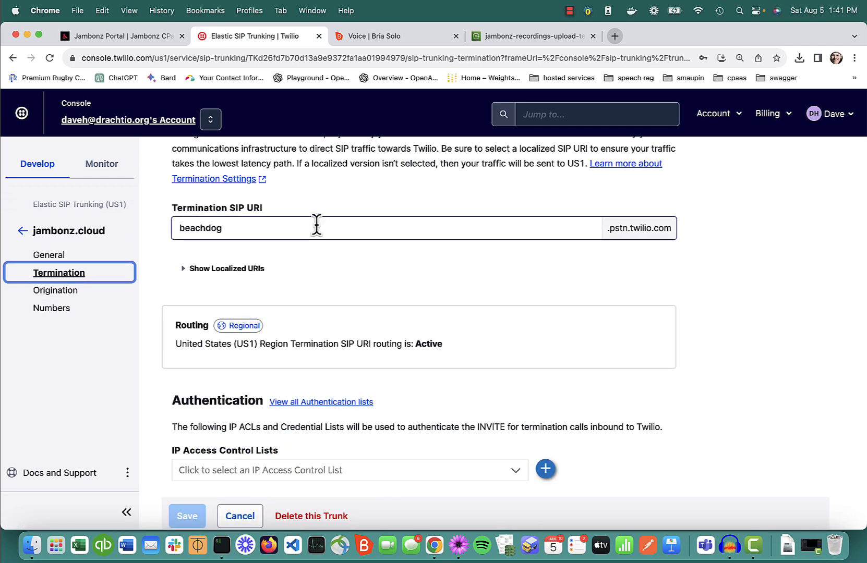
scroll(316, 225, "up", 1)
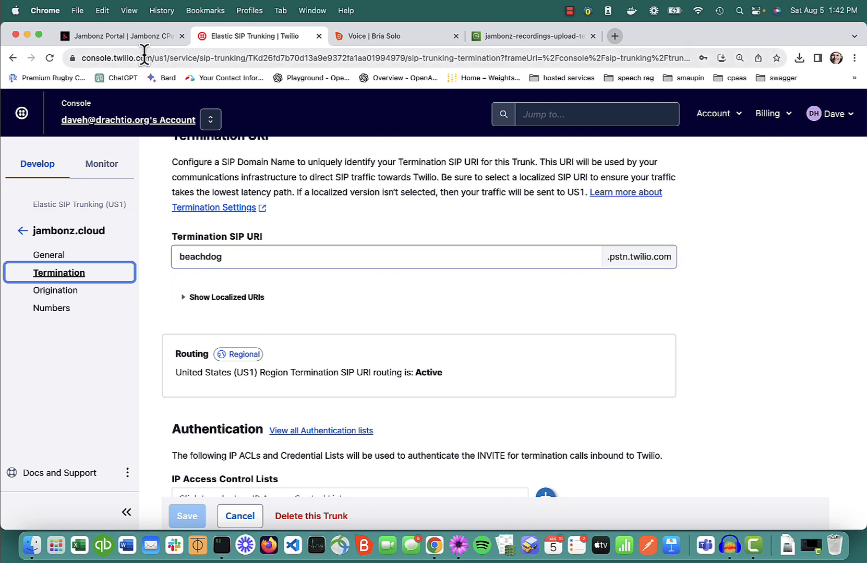
left_click(134, 37)
left_click(304, 281)
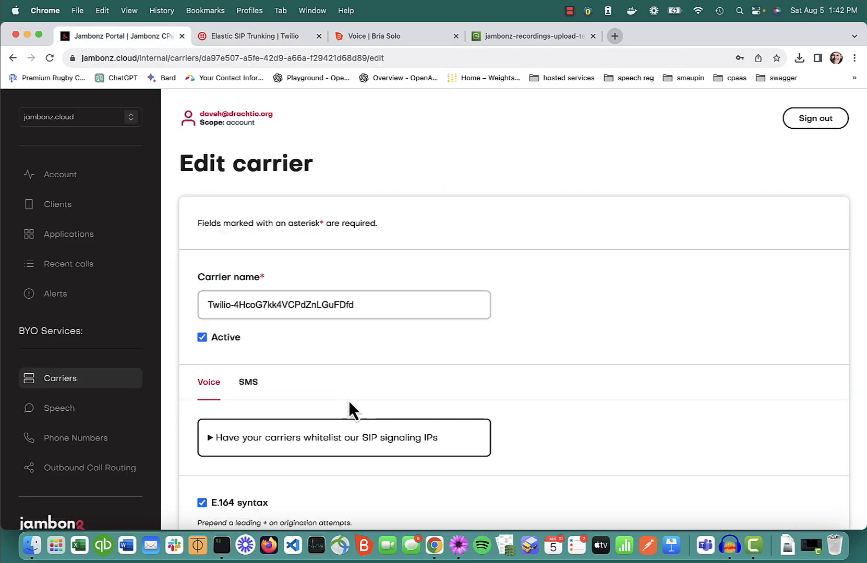
scroll(350, 403, "down", 5)
scroll(349, 403, "down", 10)
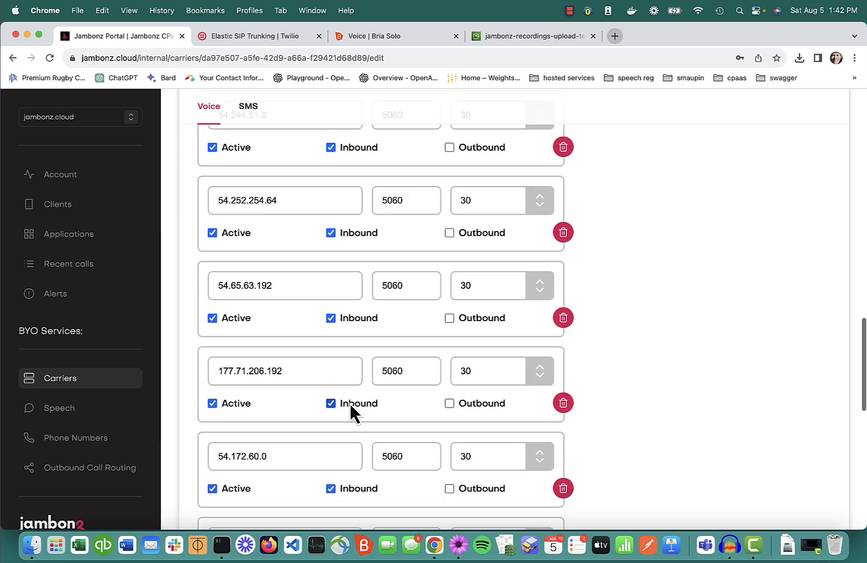
scroll(350, 404, "down", 5)
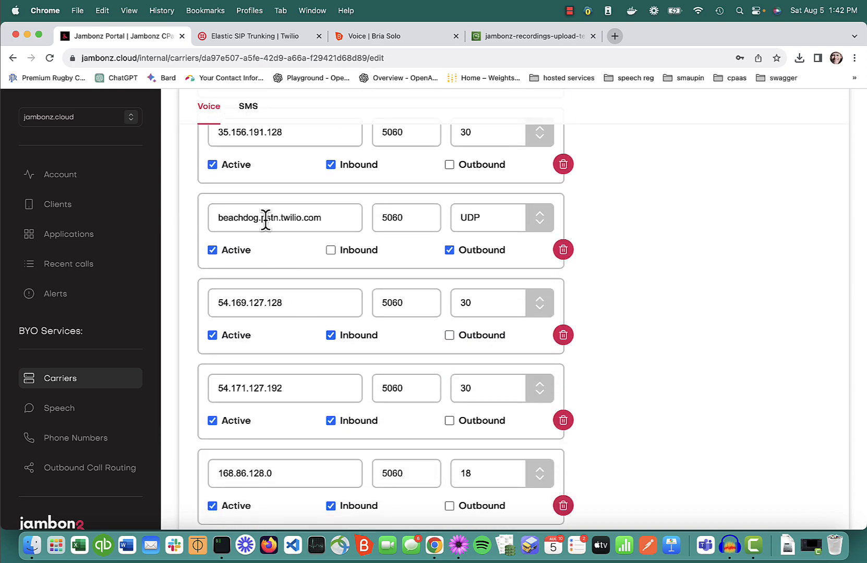
left_click(268, 43)
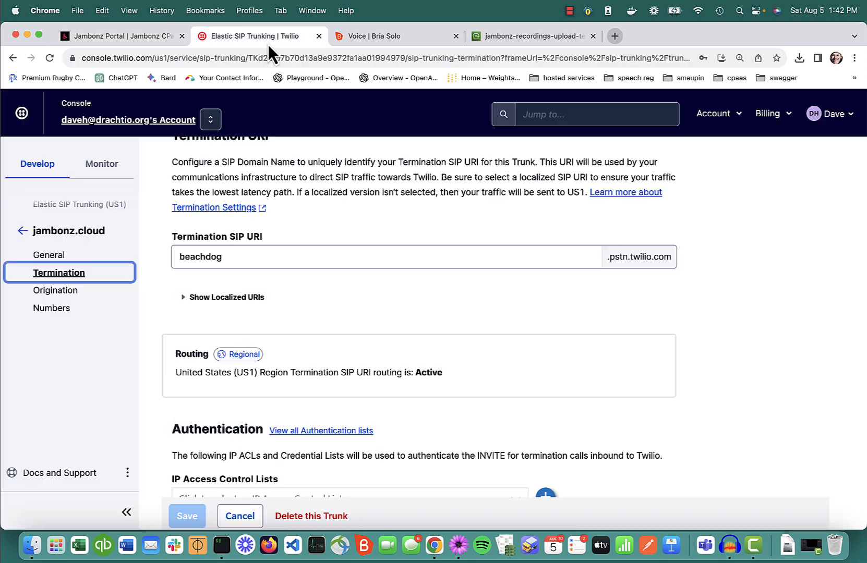
Look up the jambonz.cloud (beachdog) credential list, then return to the jambonz carrier form
scroll(418, 344, "down", 5)
scroll(418, 345, "up", 7)
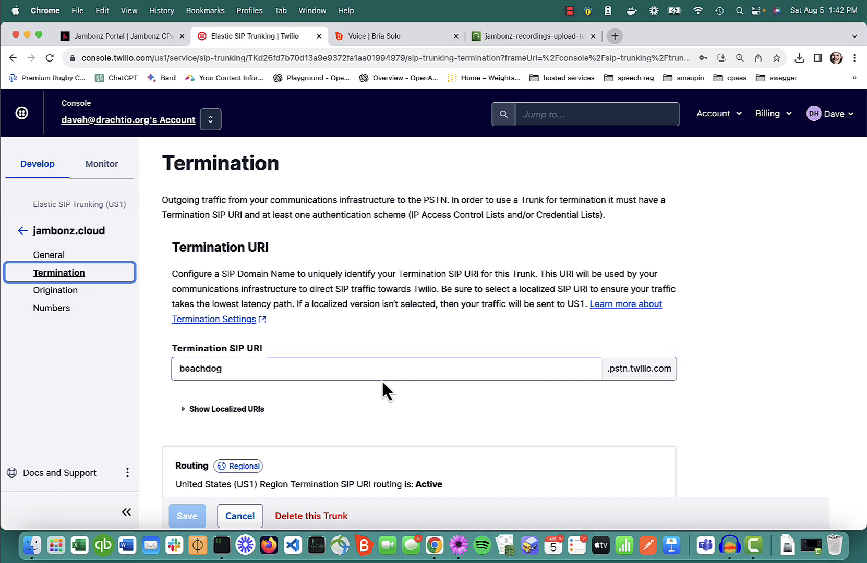
scroll(382, 383, "down", 3)
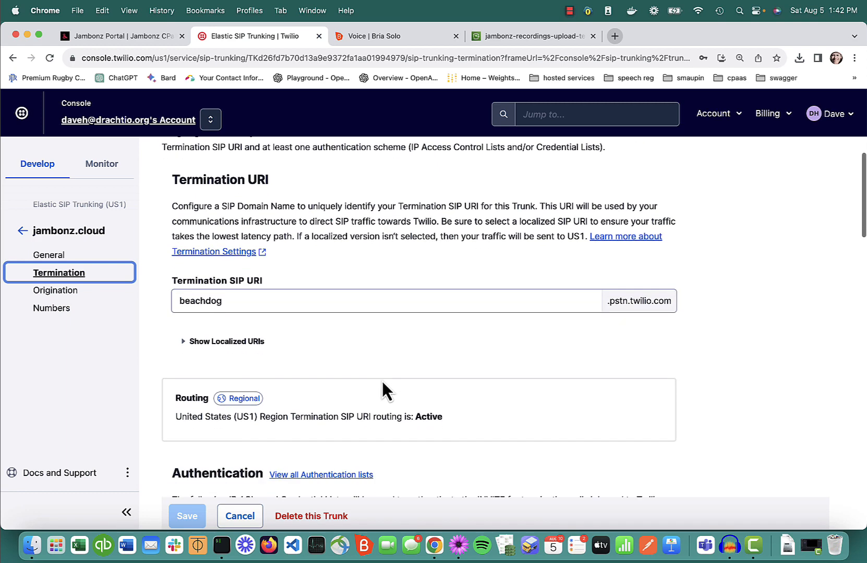
scroll(382, 383, "up", 1)
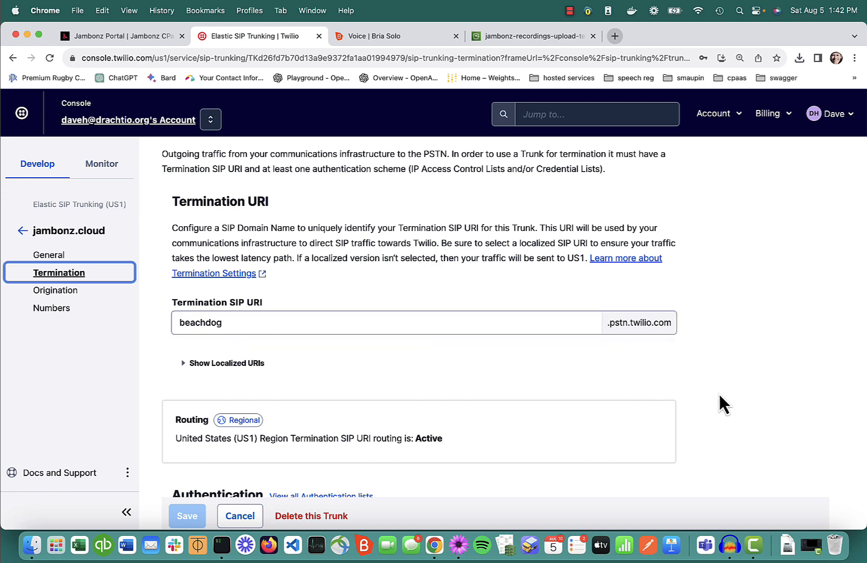
scroll(719, 397, "down", 5)
scroll(715, 402, "down", 2)
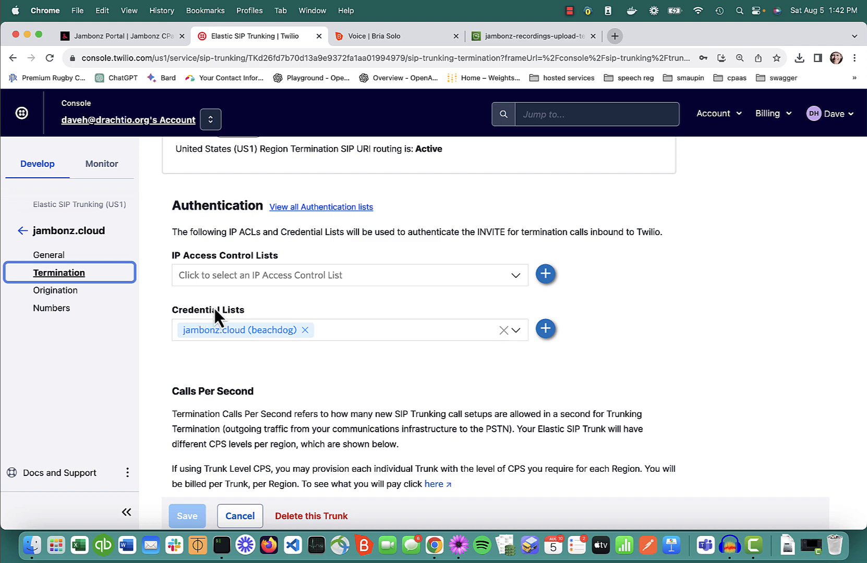
left_click(334, 211)
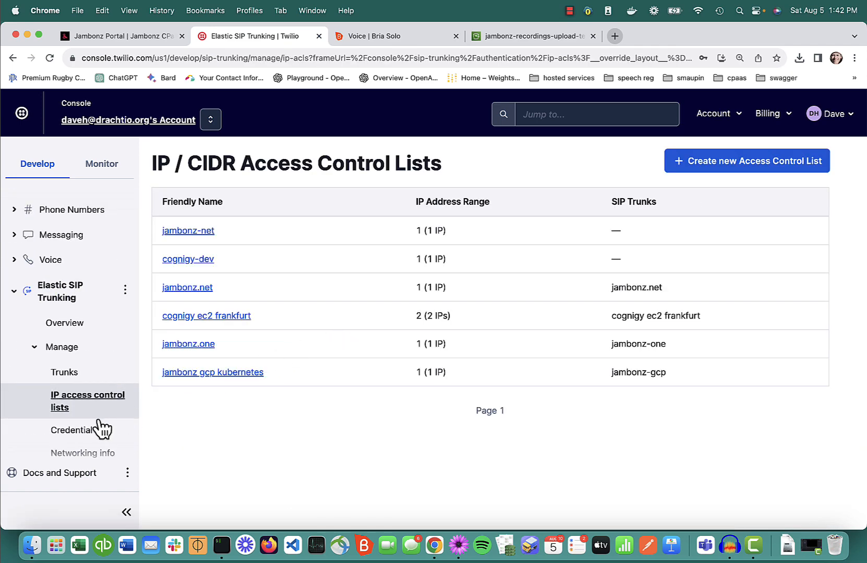
left_click(71, 432)
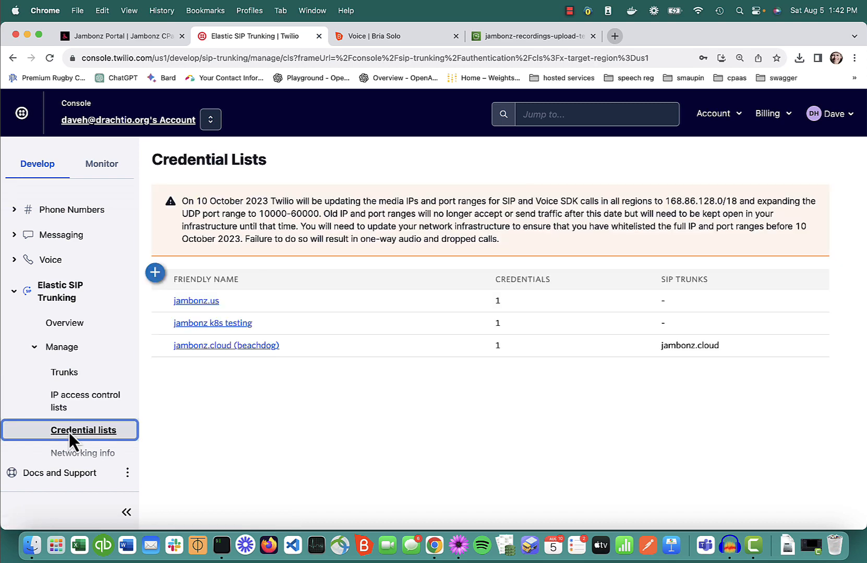
left_click(200, 346)
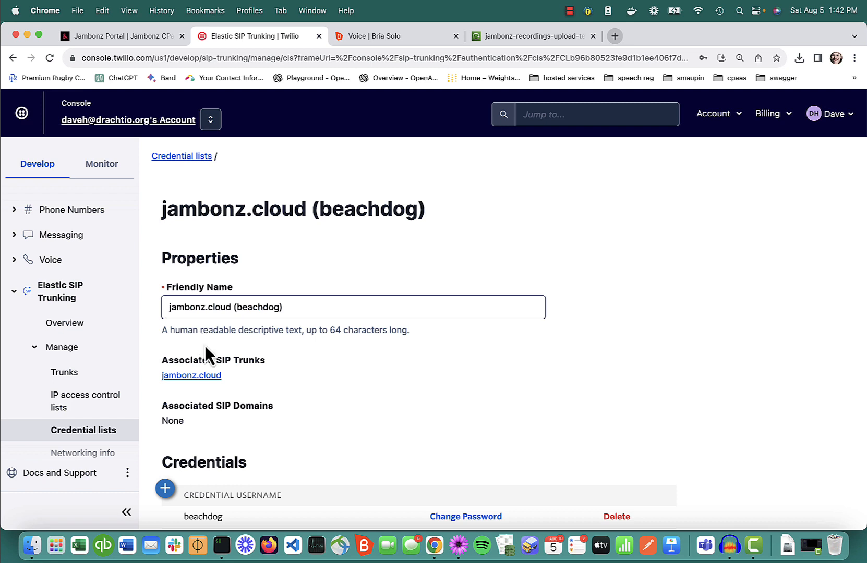
scroll(205, 345, "down", 2)
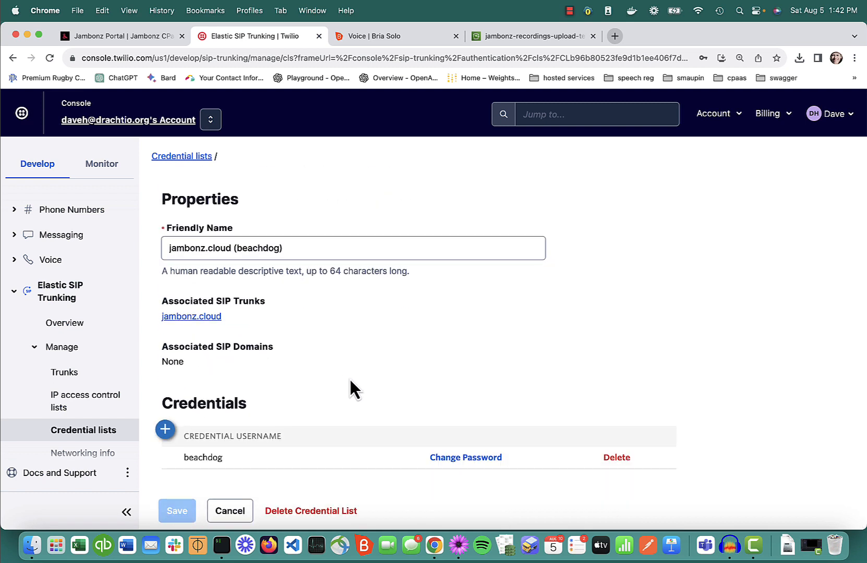
left_click(113, 36)
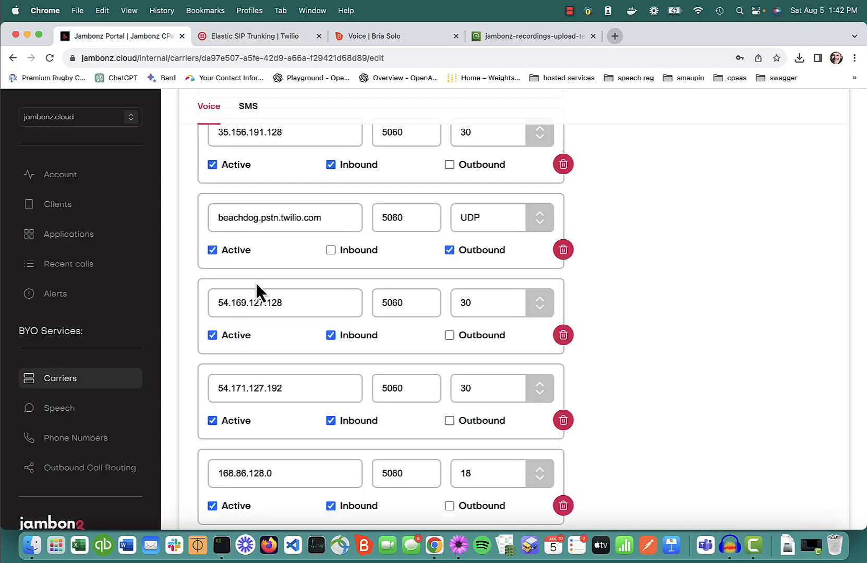
Show the carrier's outbound password next to username beachdog, then return to Twilio
scroll(302, 362, "up", 5)
scroll(303, 363, "up", 10)
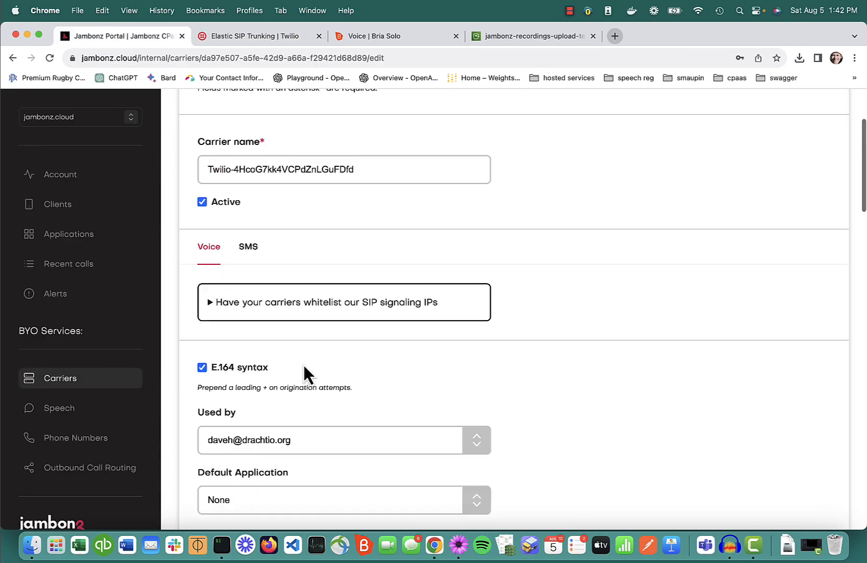
scroll(302, 363, "down", 4)
scroll(335, 367, "down", 3)
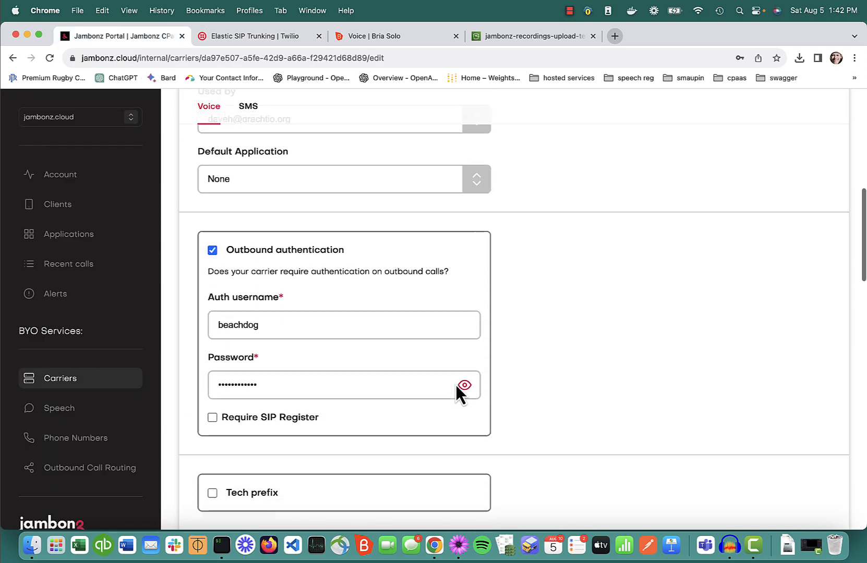
left_click(464, 385)
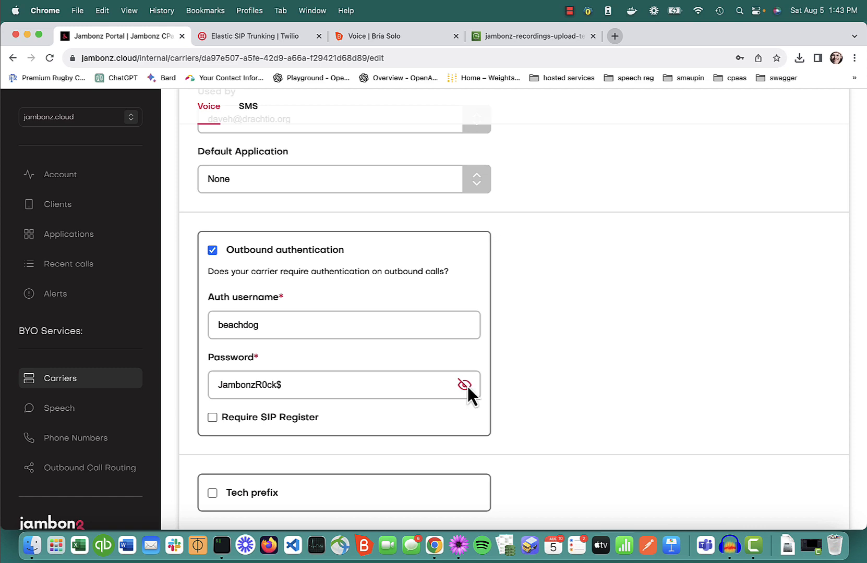
left_click(249, 38)
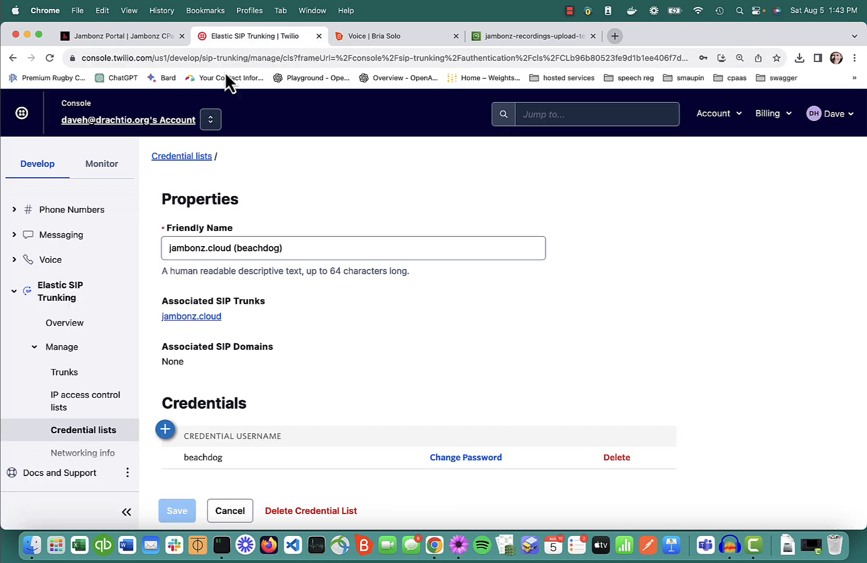
Copy the jambonz.cloud trunk's phone number from Numbers, then recheck its Origination URI
left_click(69, 295)
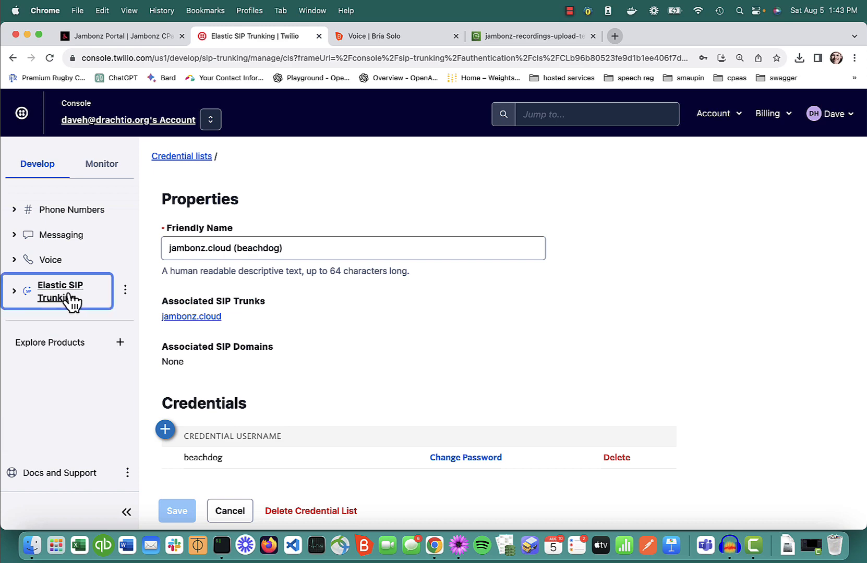
left_click(20, 294)
left_click(73, 373)
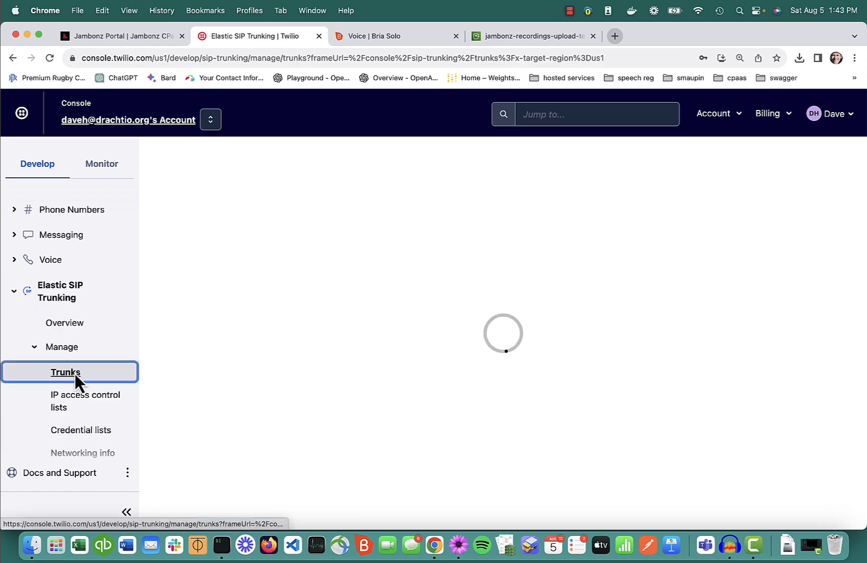
left_click(194, 471)
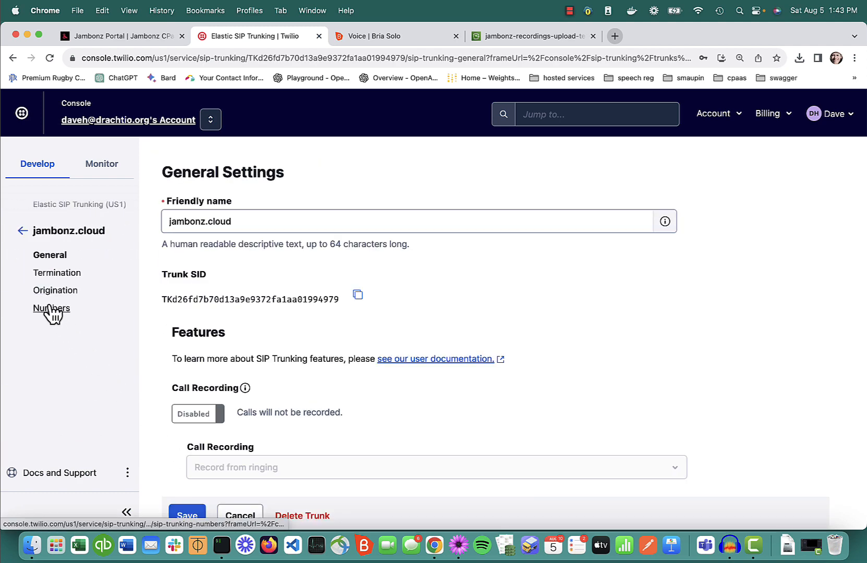
left_click(51, 308)
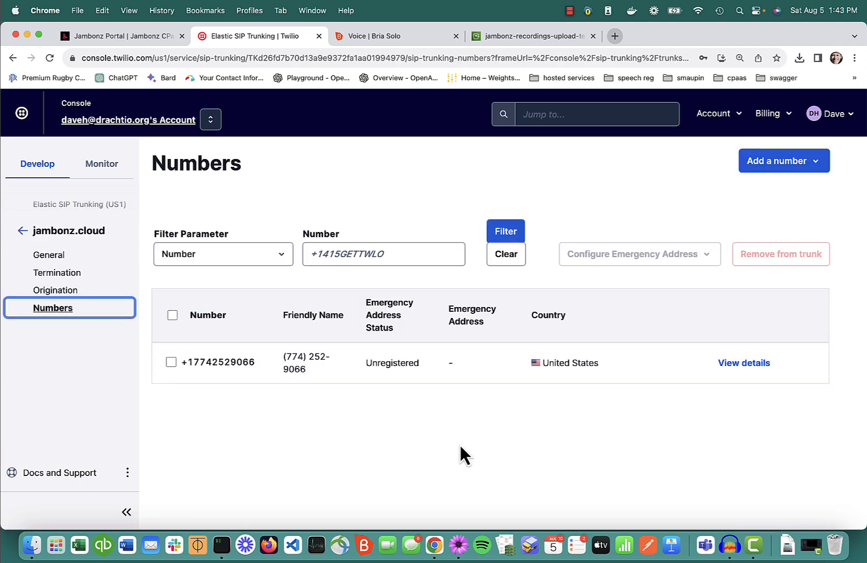
left_click_drag(261, 364, 194, 370)
key("super+c")
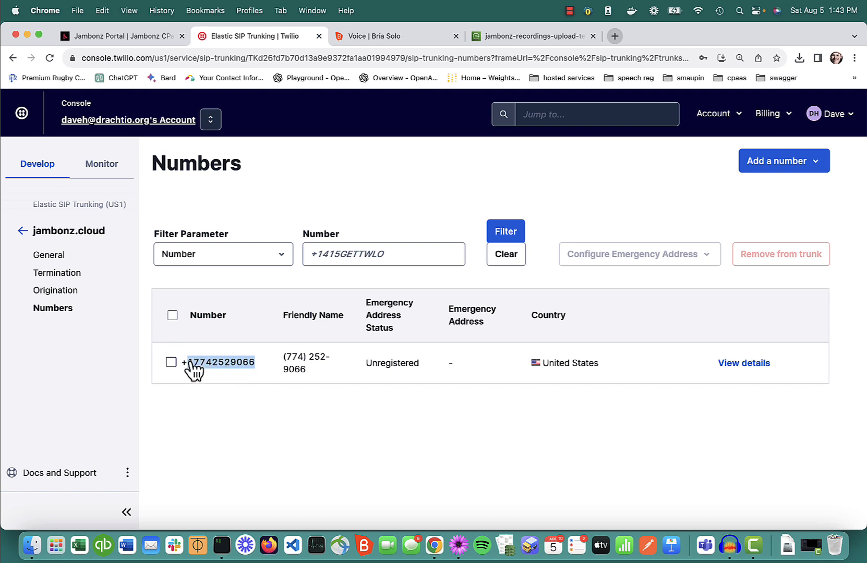
left_click(57, 292)
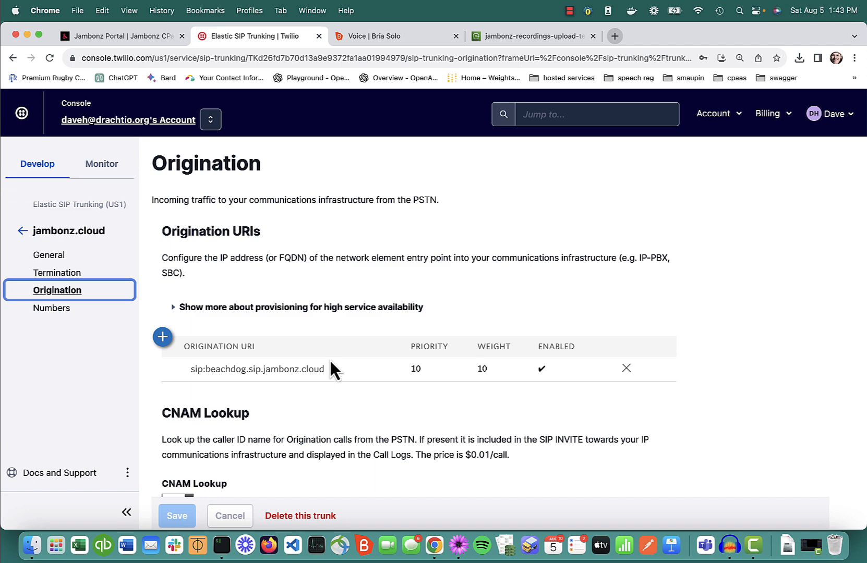
Add the copied Twilio trunk number as a phone number routed to the hello world application
left_click(110, 39)
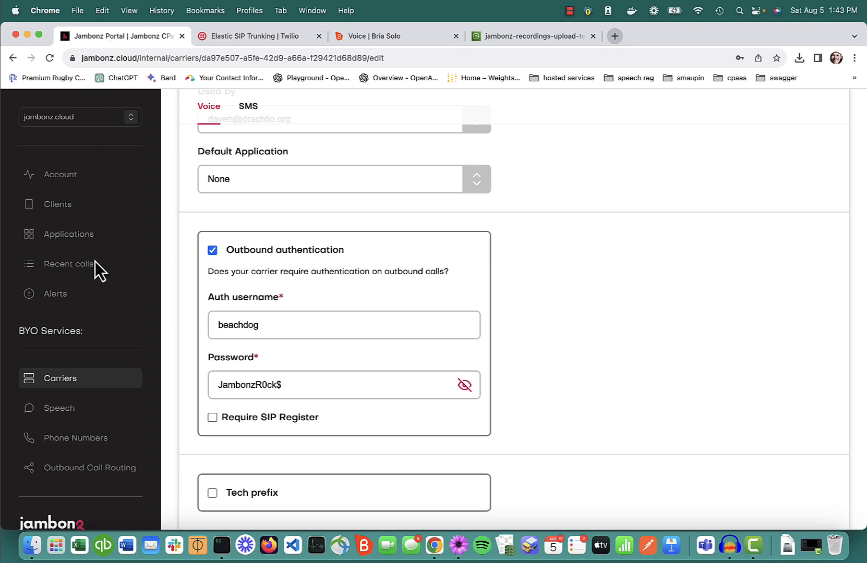
left_click(89, 442)
left_click(230, 313)
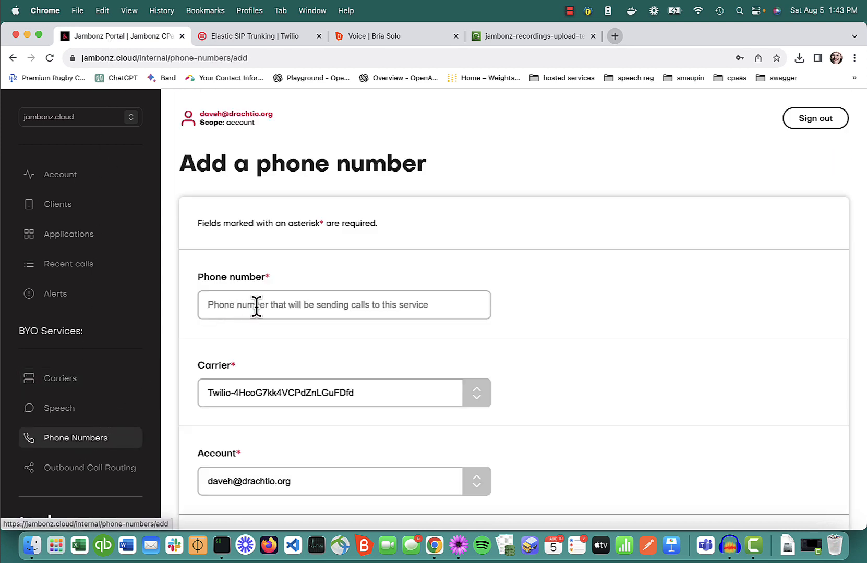
left_click(295, 303)
key("super+v")
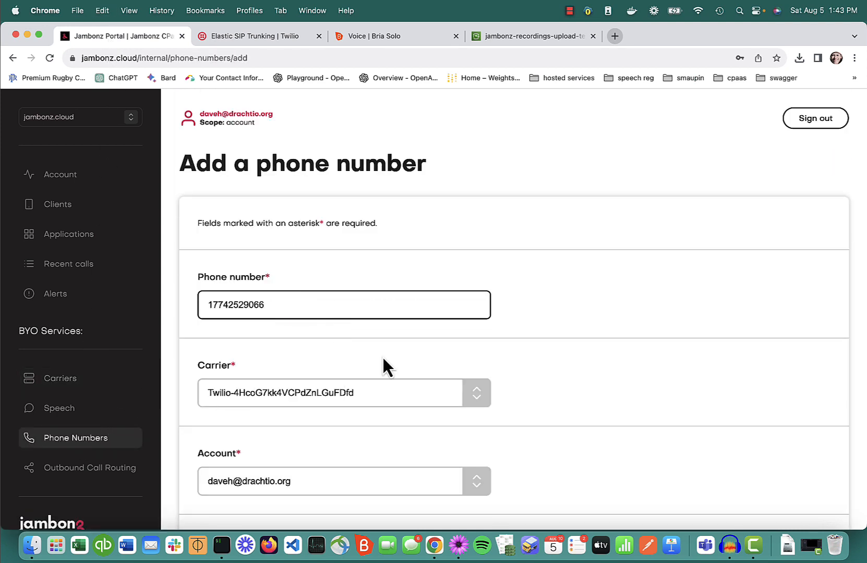
scroll(388, 359, "down", 3)
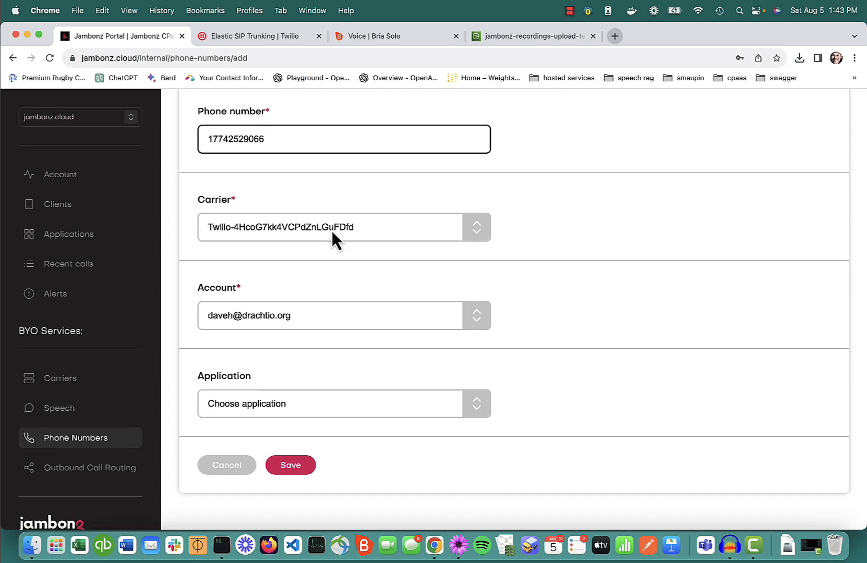
left_click(476, 412)
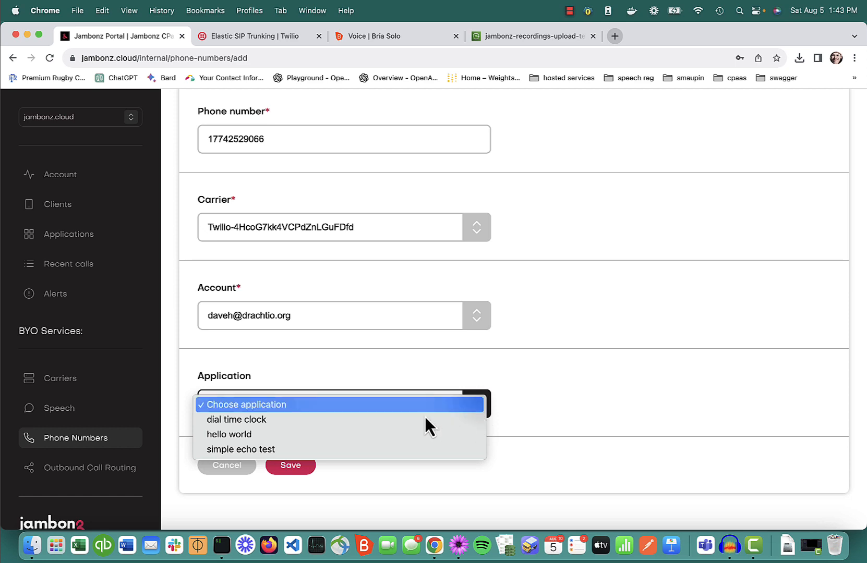
left_click(233, 436)
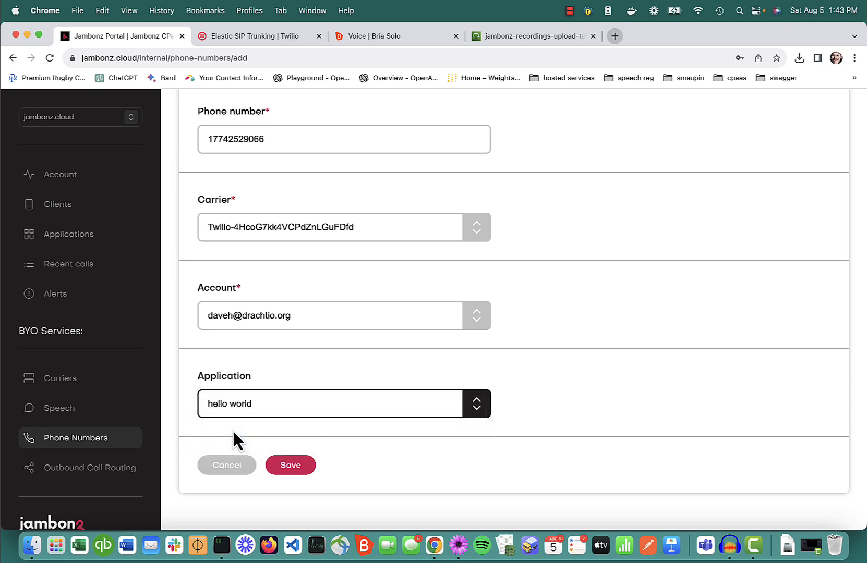
left_click(287, 466)
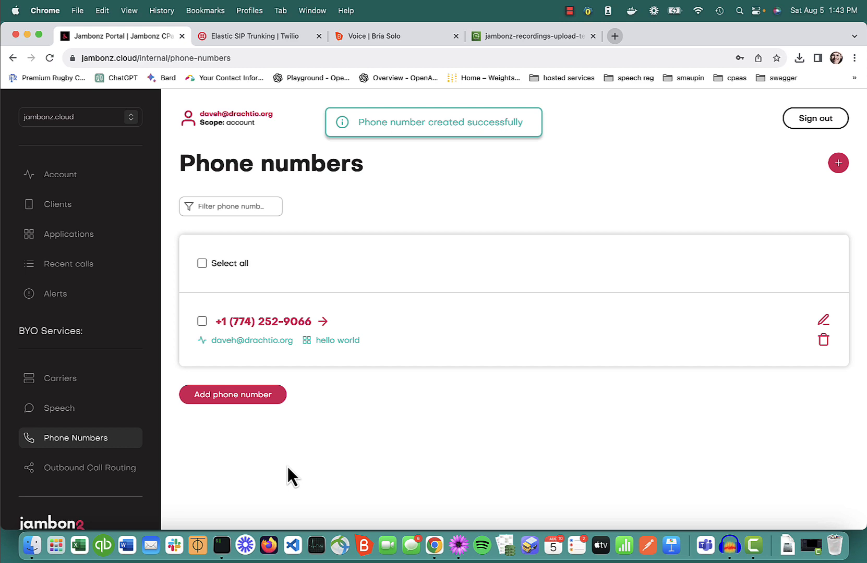
Open the Twilio carrier's settings and scroll through its gateway configuration
left_click(73, 386)
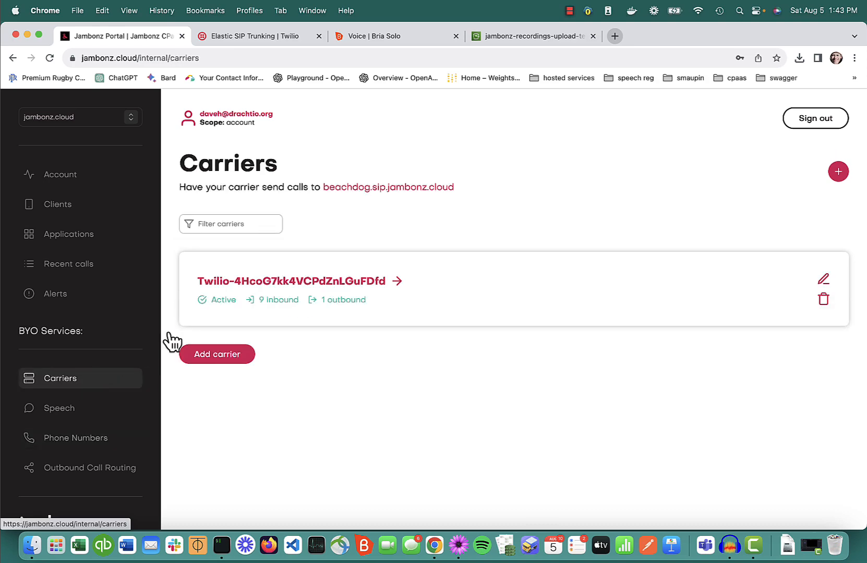
left_click(289, 287)
scroll(535, 334, "down", 15)
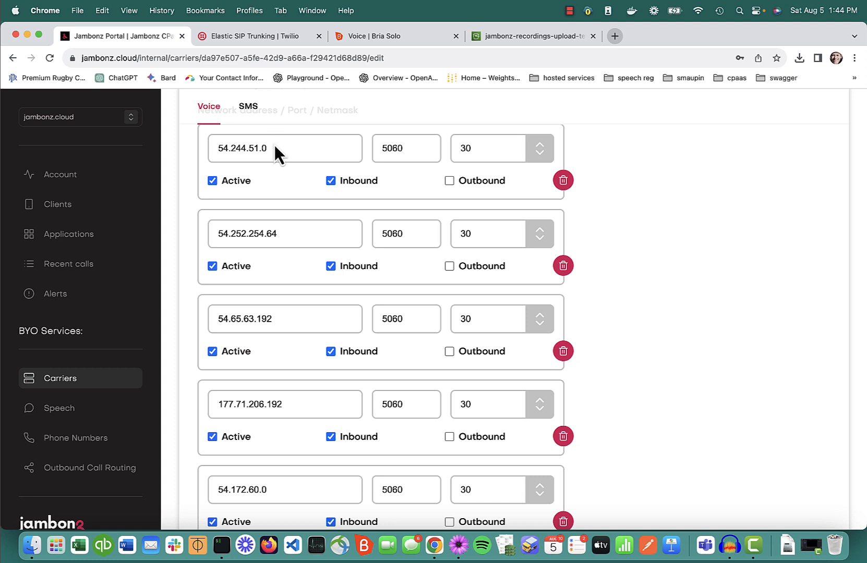
scroll(274, 149, "down", 7)
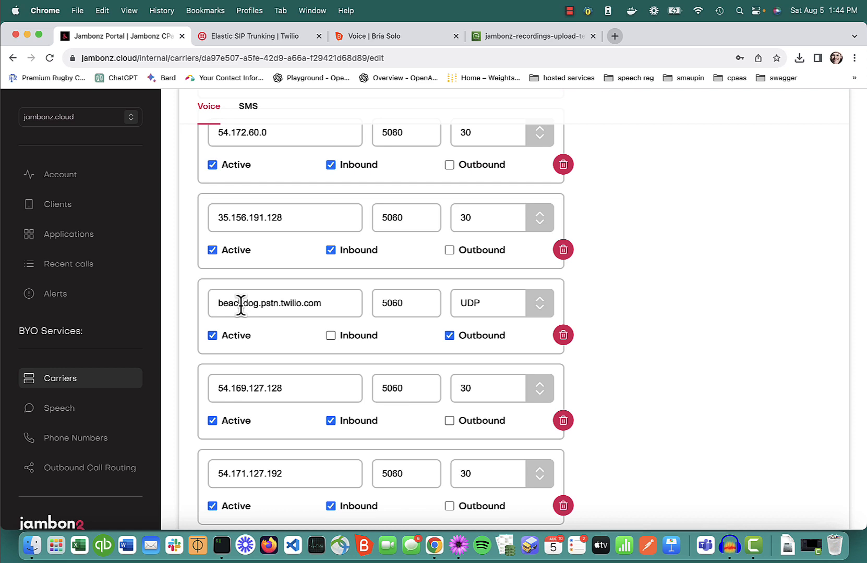
scroll(241, 306, "up", 10)
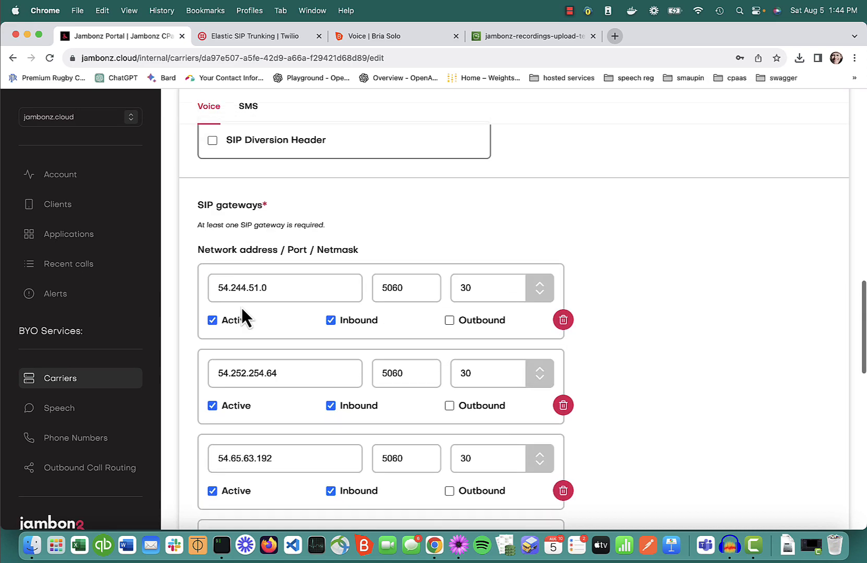
scroll(241, 306, "down", 2)
scroll(241, 306, "down", 8)
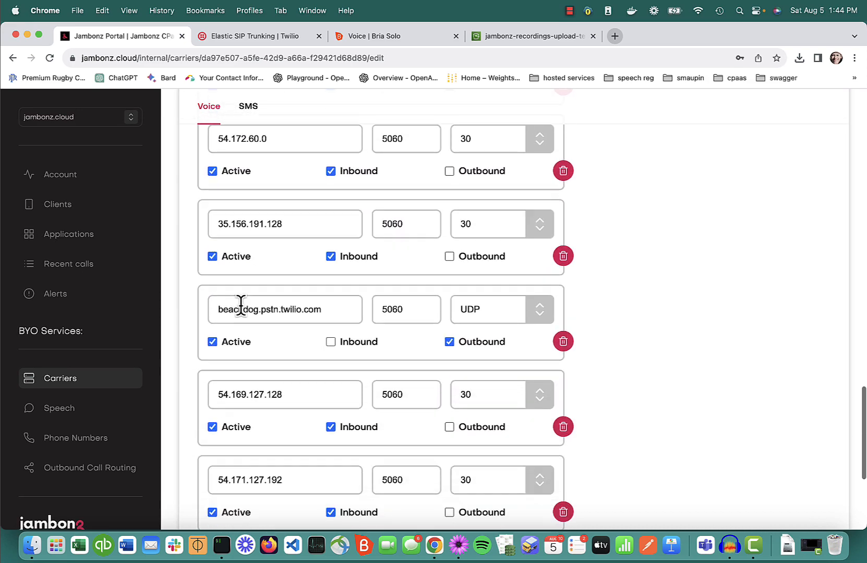
scroll(241, 307, "down", 1)
scroll(241, 306, "down", 1)
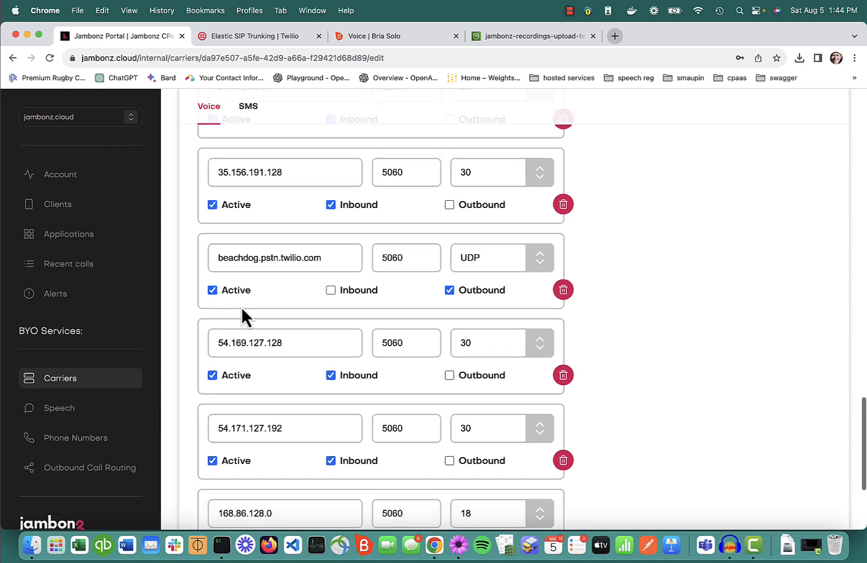
Leave the beachdog.pstn.twilio.com gateway on UDP and cancel back to the Carriers list
left_click(538, 259)
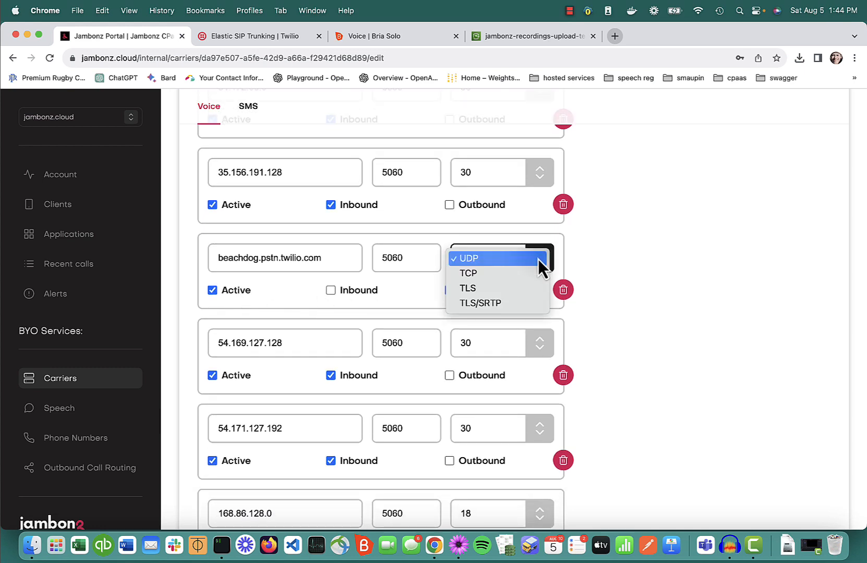
left_click(652, 281)
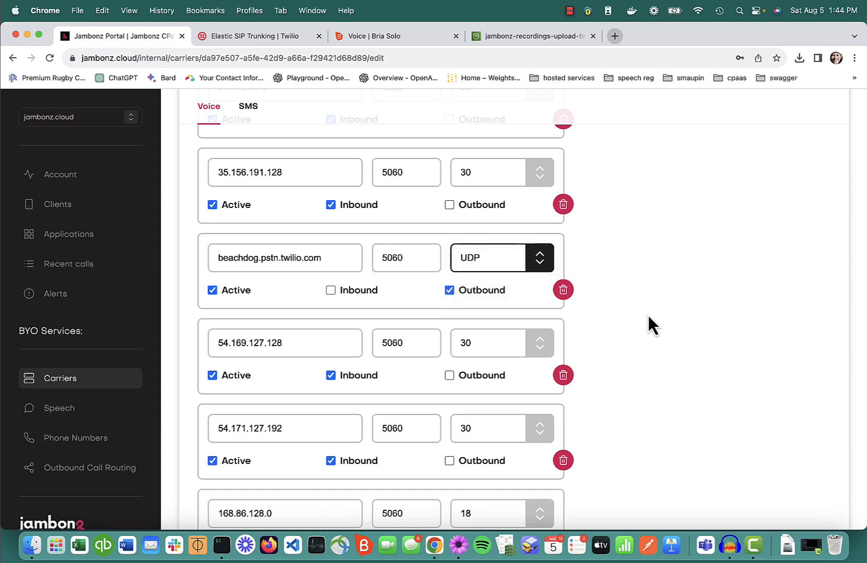
scroll(648, 320, "down", 5)
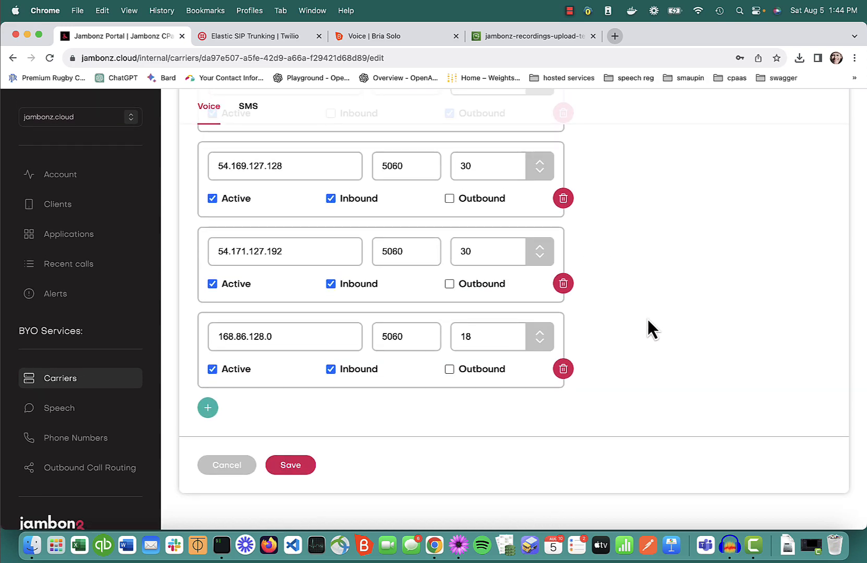
left_click(228, 466)
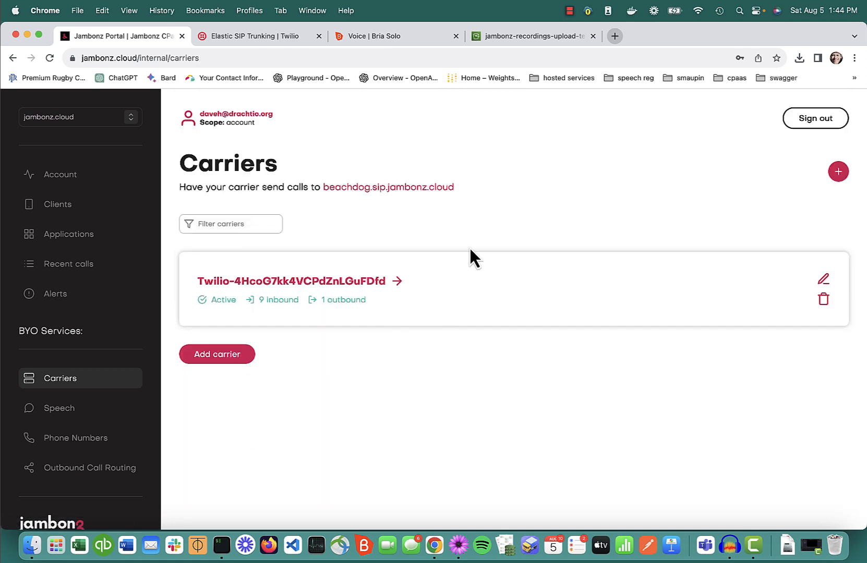
Review the outbound call routing form, then view the Phone numbers list showing the hello world number
left_click(99, 468)
scroll(553, 353, "down", 5)
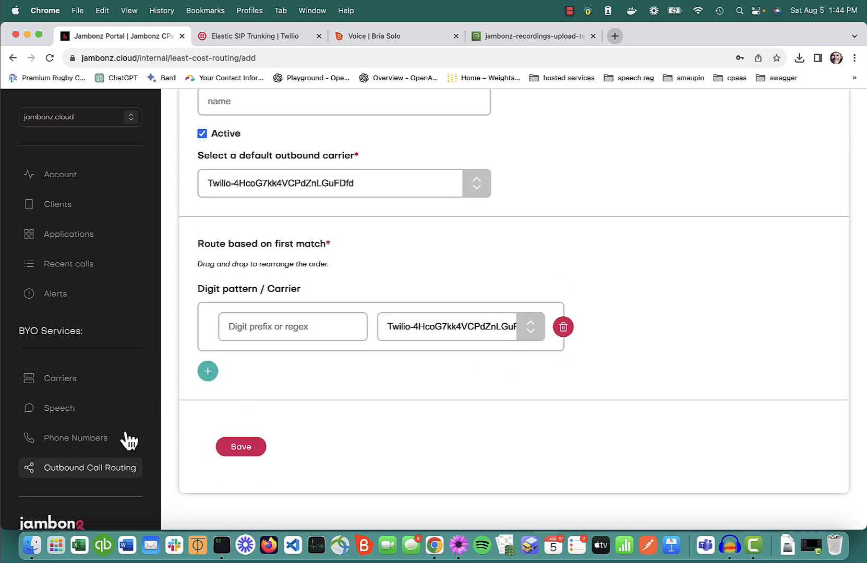
left_click(73, 441)
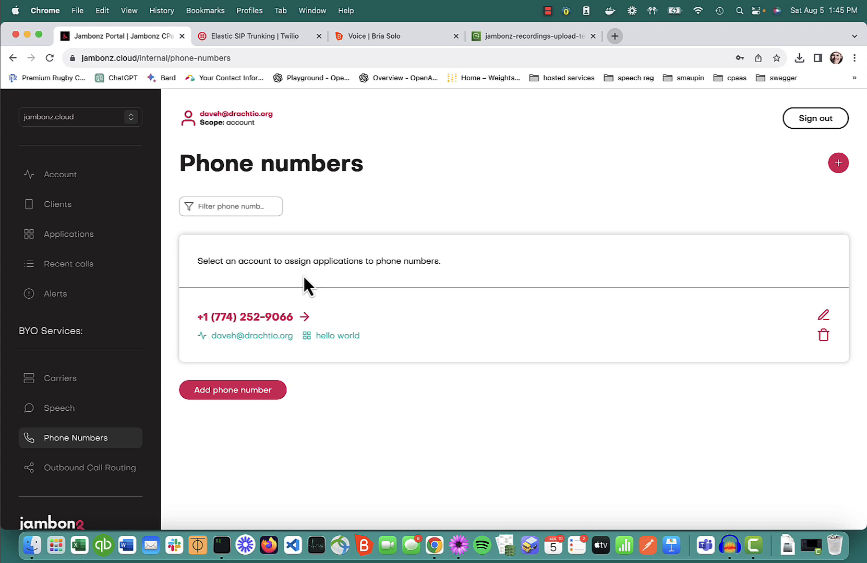
Open the hello world application and browse its voices, keeping Wavenet-C (Female)
left_click(83, 233)
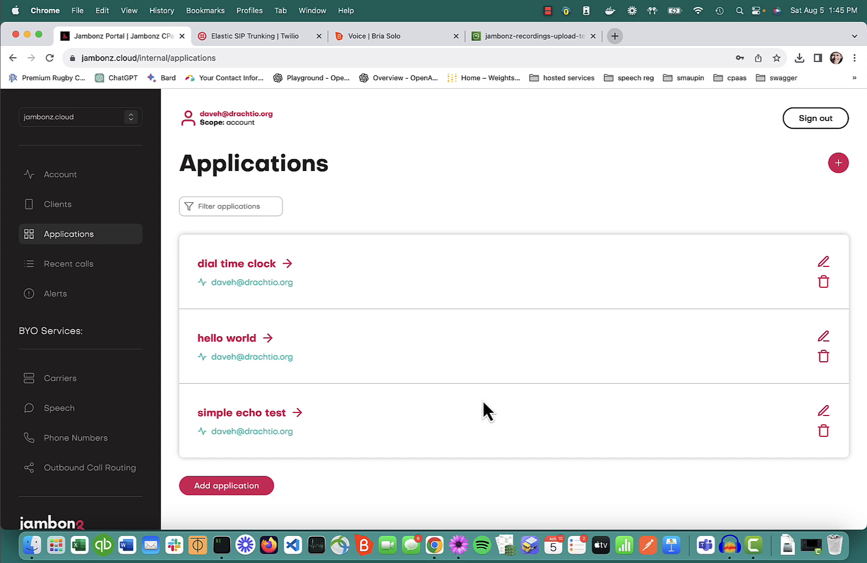
left_click(239, 340)
scroll(584, 339, "down", 3)
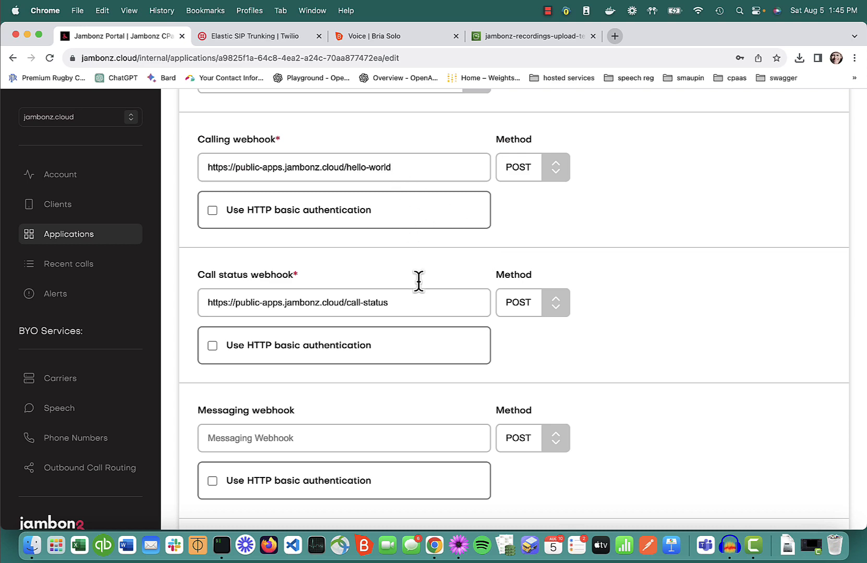
scroll(419, 282, "down", 10)
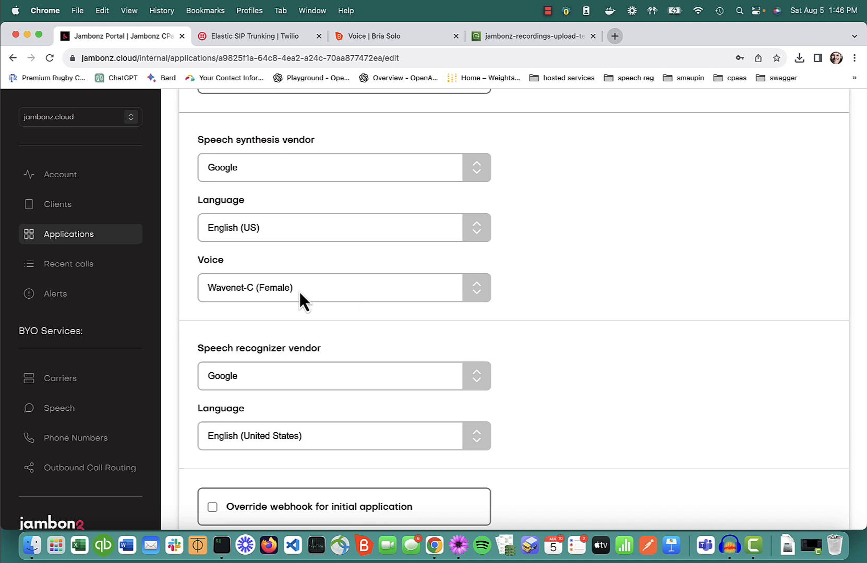
left_click(277, 292)
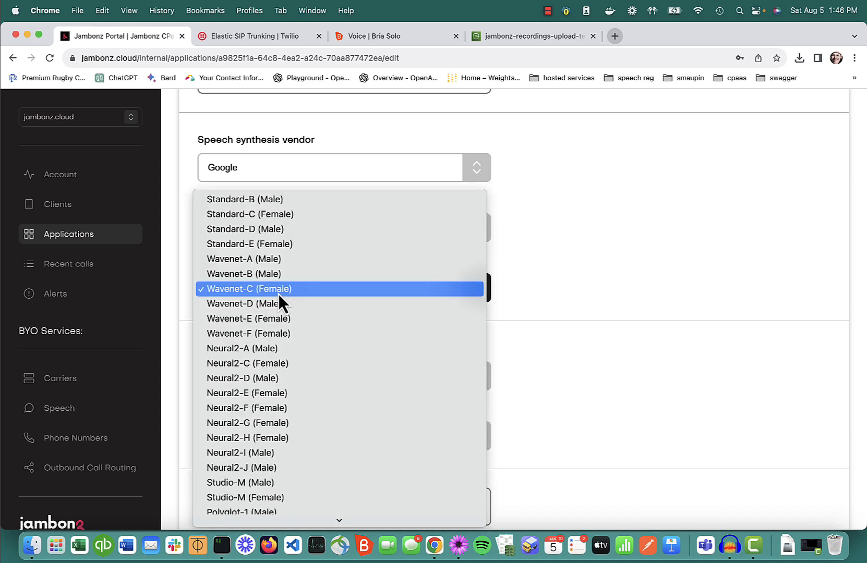
scroll(279, 294, "down", 3)
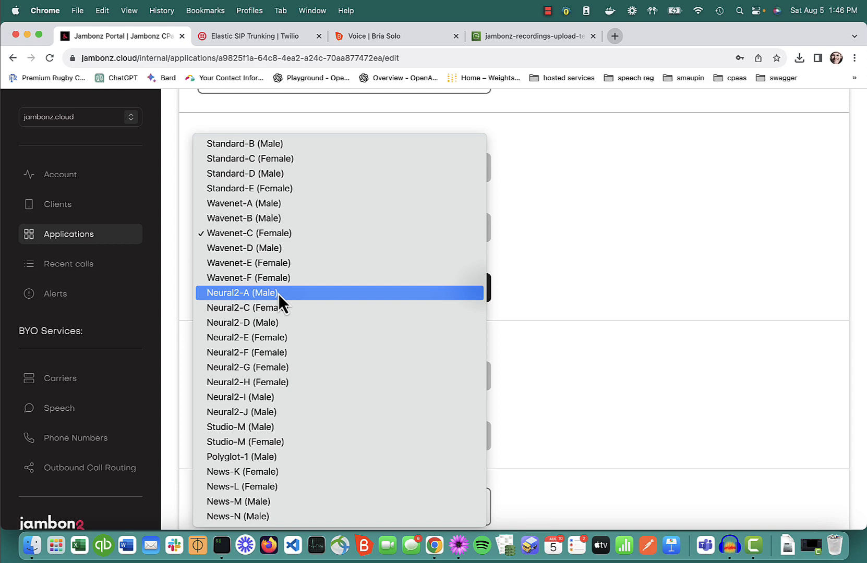
left_click(614, 225)
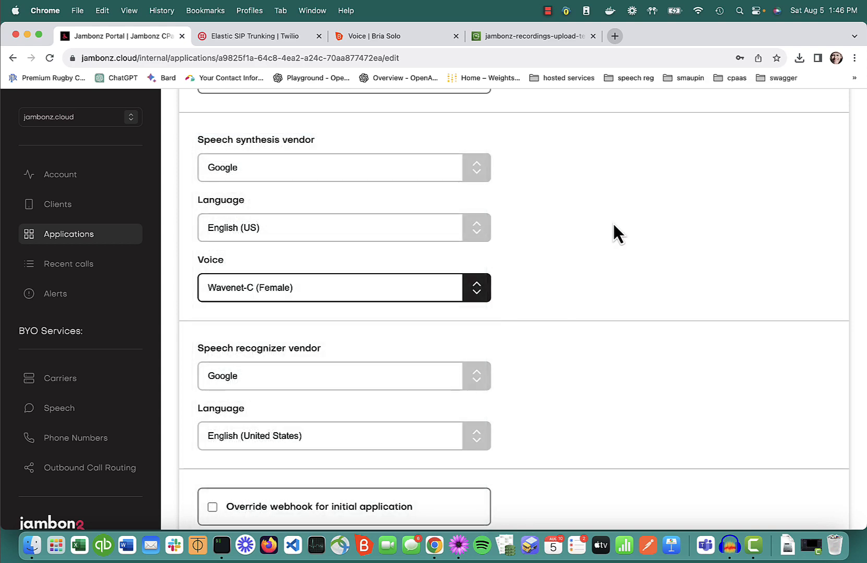
Keep English (United States) as recognizer language, then go to the Speech services list
scroll(614, 225, "down", 3)
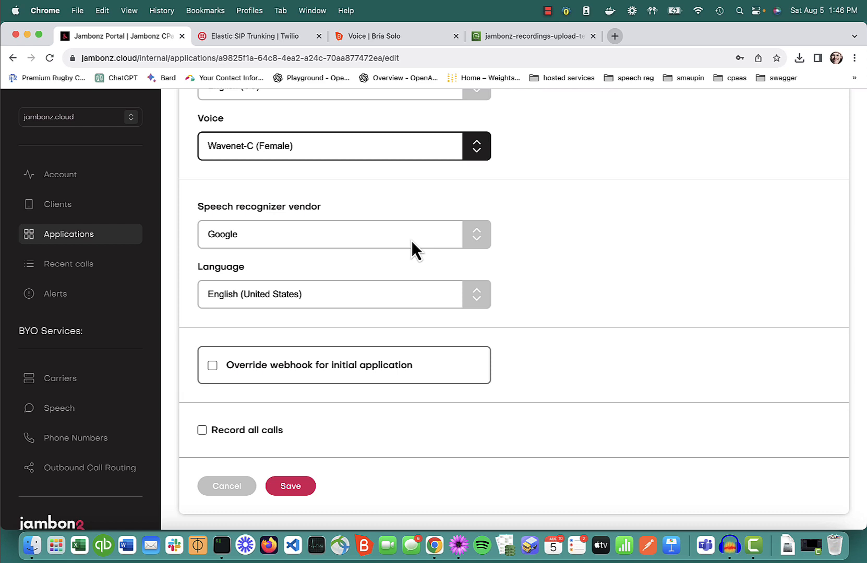
left_click(476, 294)
left_click(449, 300)
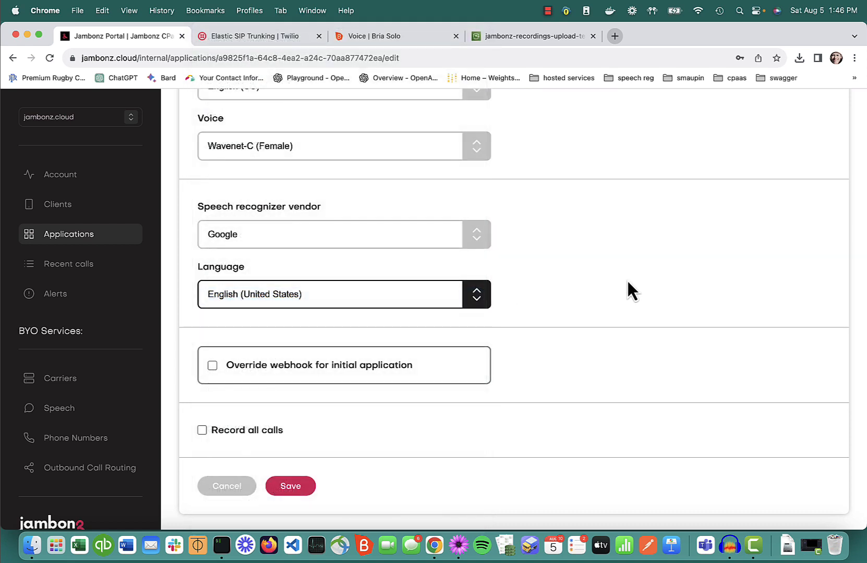
scroll(627, 279, "down", 1)
scroll(626, 278, "up", 5)
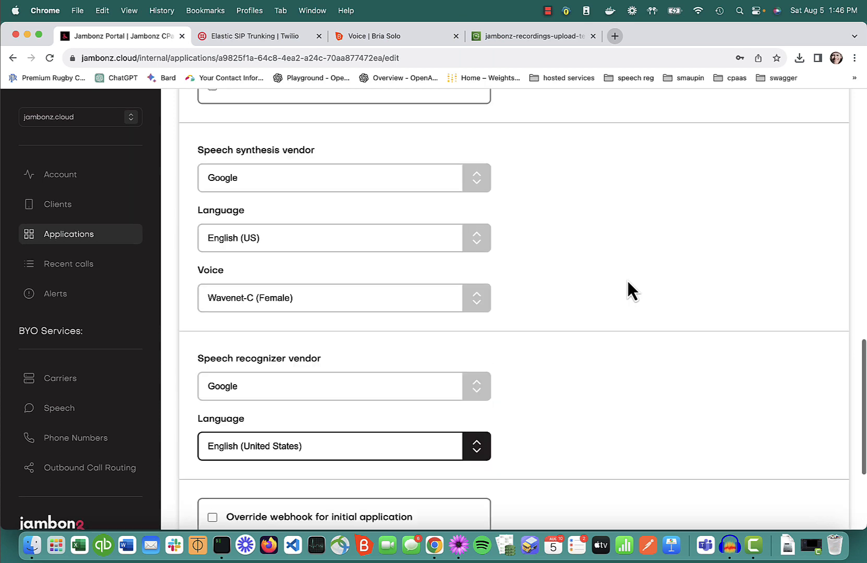
left_click(51, 412)
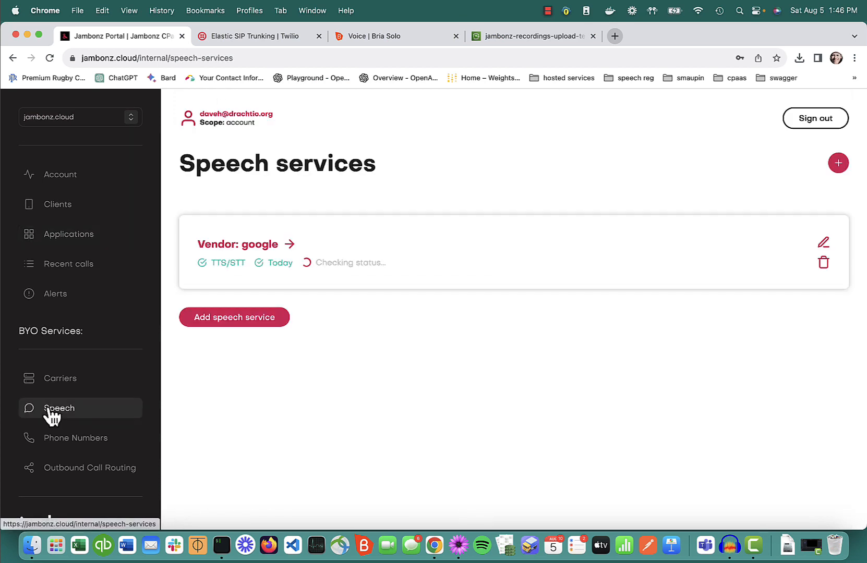
Save a Deepgram speech-to-text service with the pasted API key and dismiss the password popup
left_click(236, 317)
left_click(327, 306)
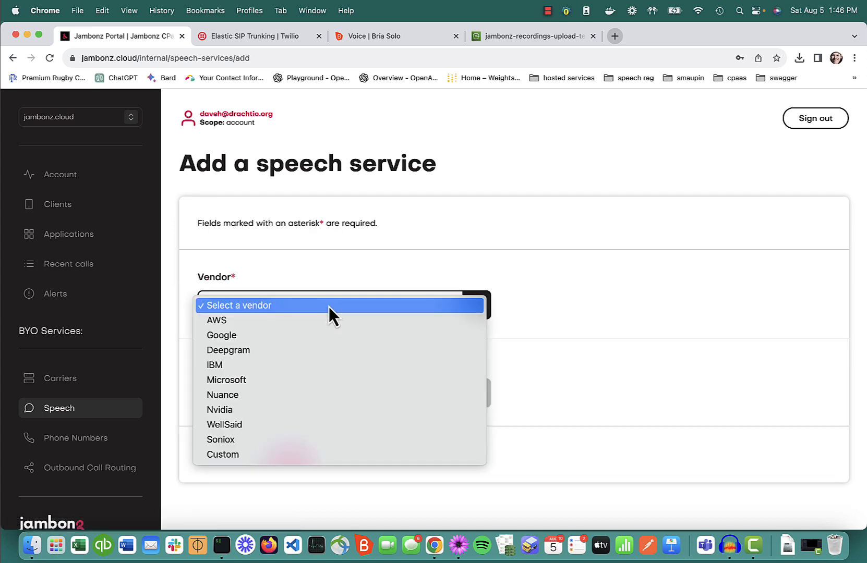
left_click(275, 351)
left_click(203, 453)
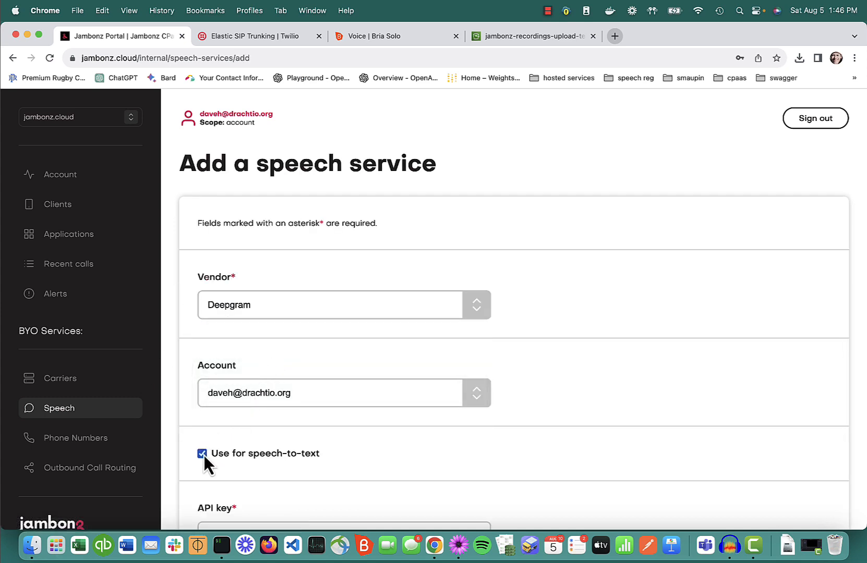
scroll(203, 454, "down", 4)
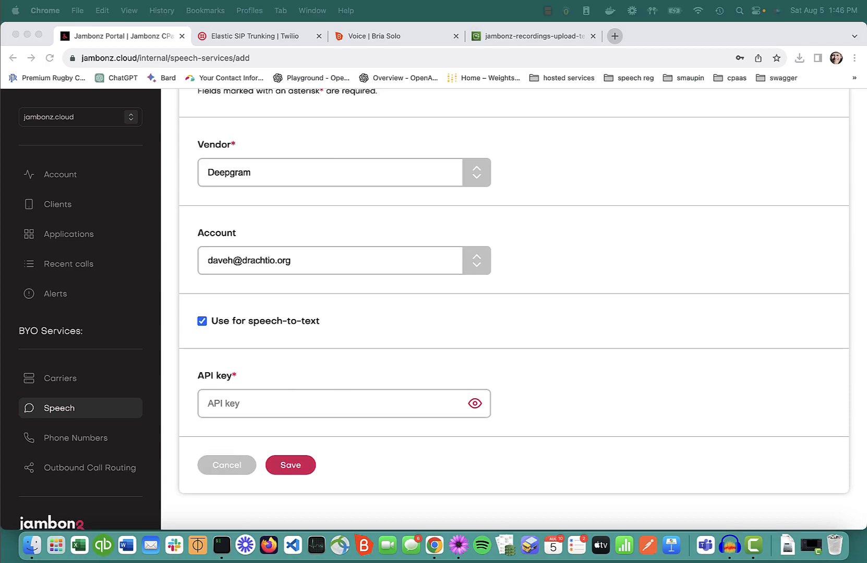
left_click(215, 400)
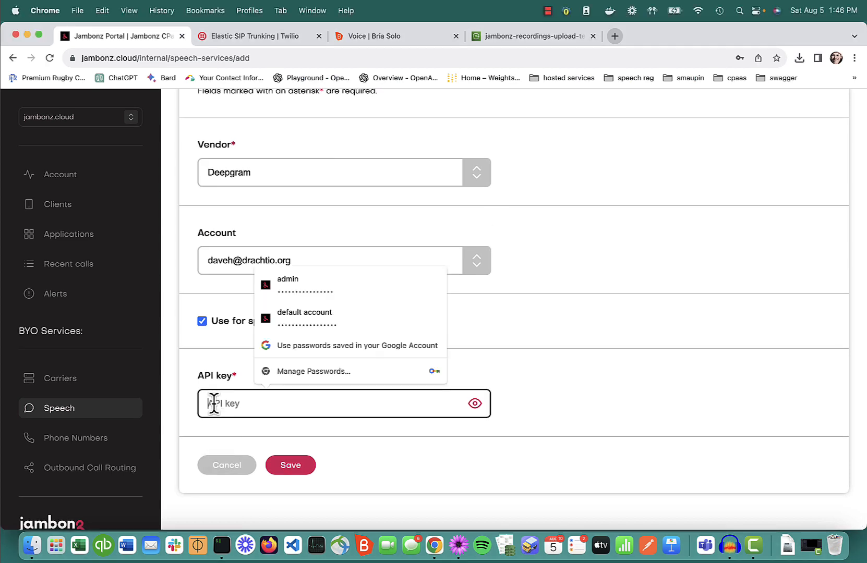
key("super+v")
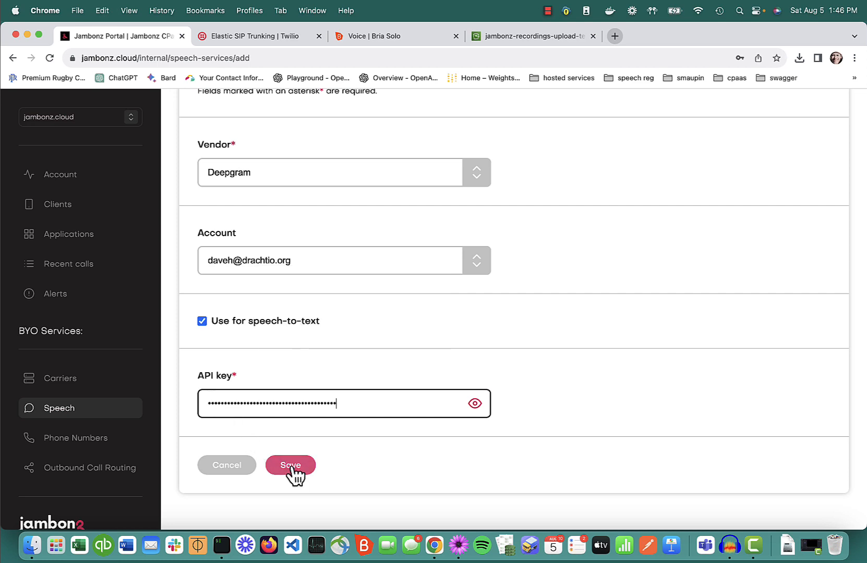
left_click(292, 467)
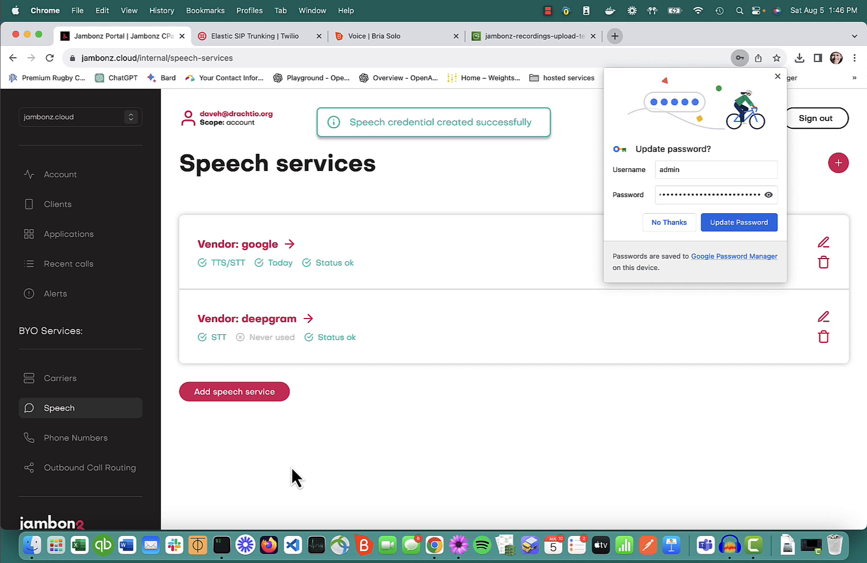
left_click(681, 223)
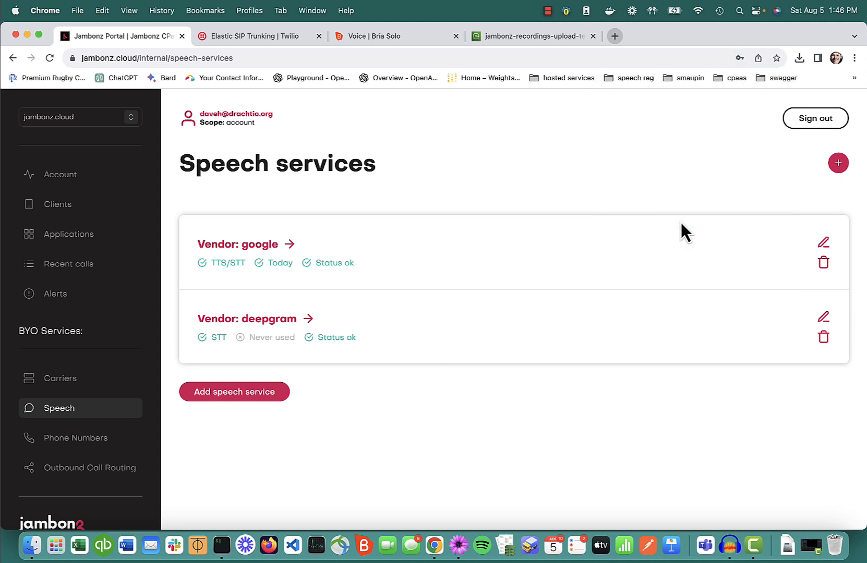
Start a Microsoft speech service for text-to-speech in the US - East (eastus) region
left_click(237, 395)
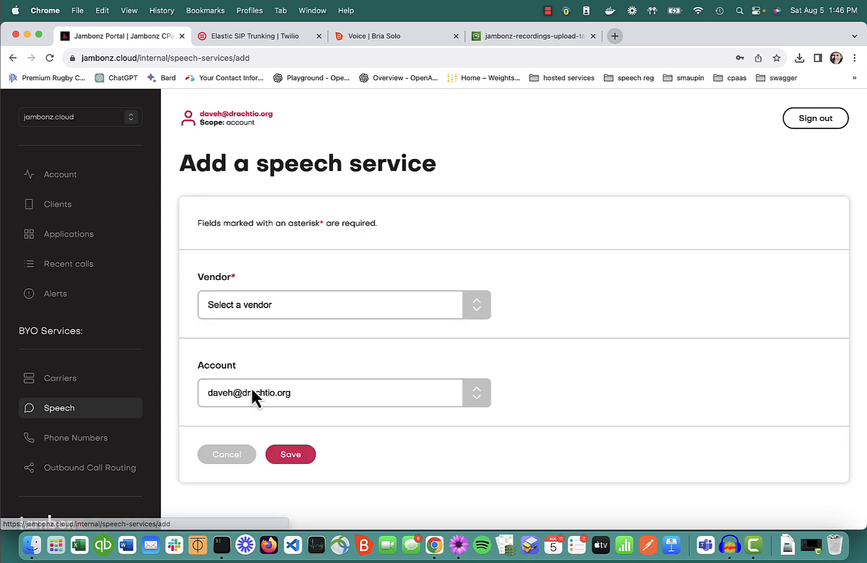
left_click(470, 307)
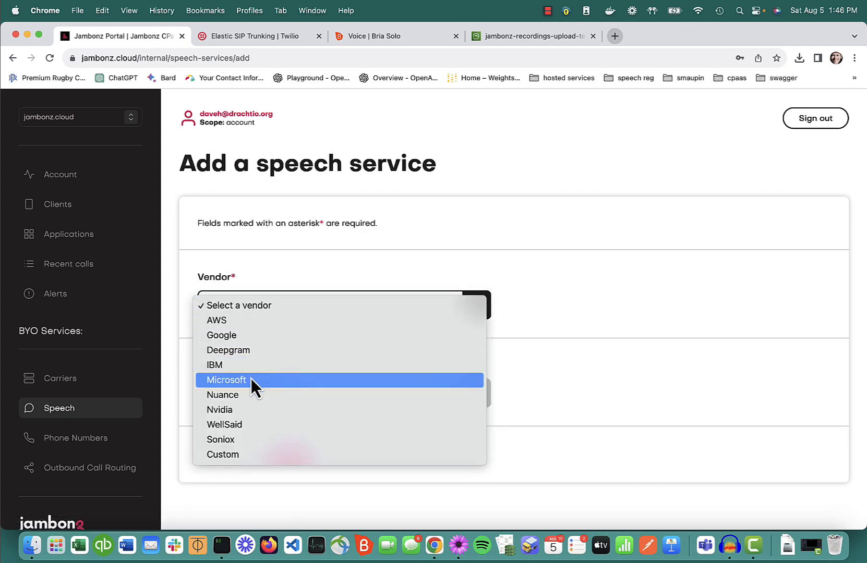
left_click(230, 381)
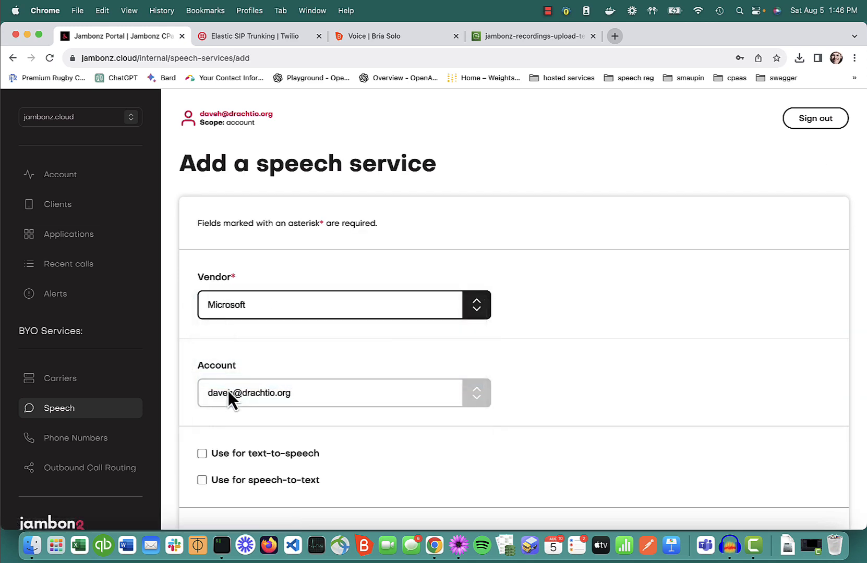
left_click(203, 455)
scroll(204, 482, "down", 5)
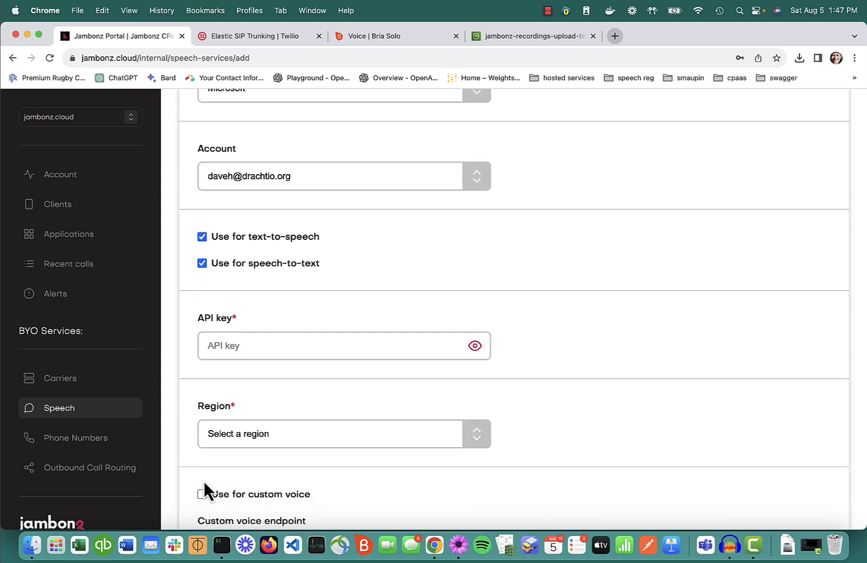
left_click(482, 438)
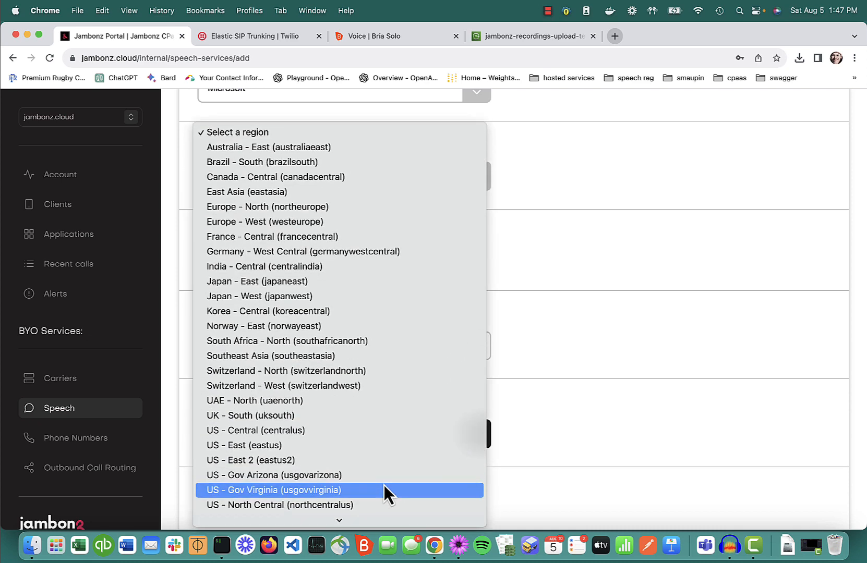
scroll(384, 485, "down", 3)
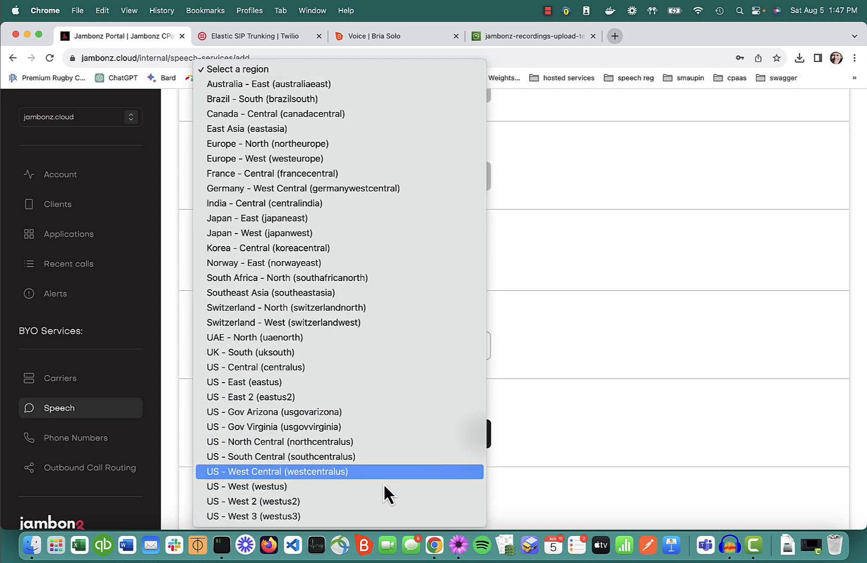
left_click(351, 388)
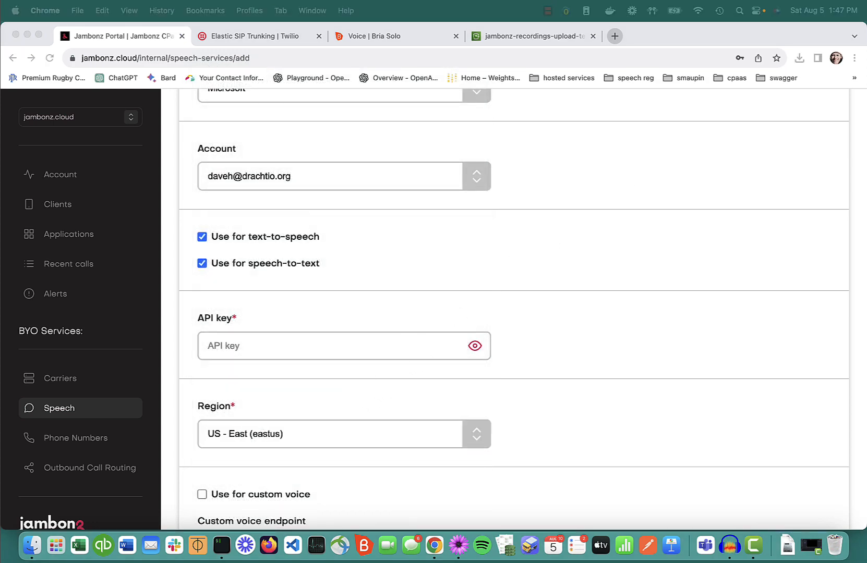
Paste the Azure API key, save the Microsoft credential, and decline Chrome's password offer
scroll(337, 459, "down", 5)
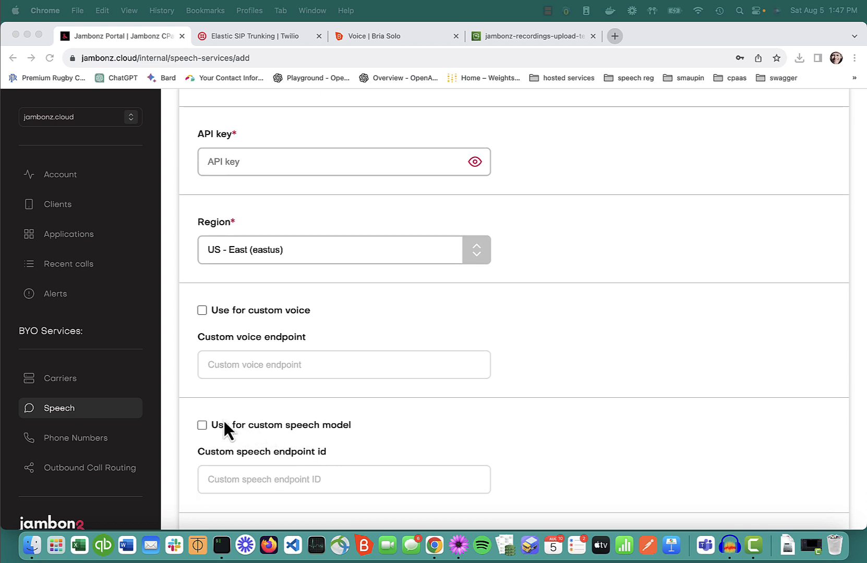
scroll(224, 420, "down", 2)
scroll(223, 422, "up", 5)
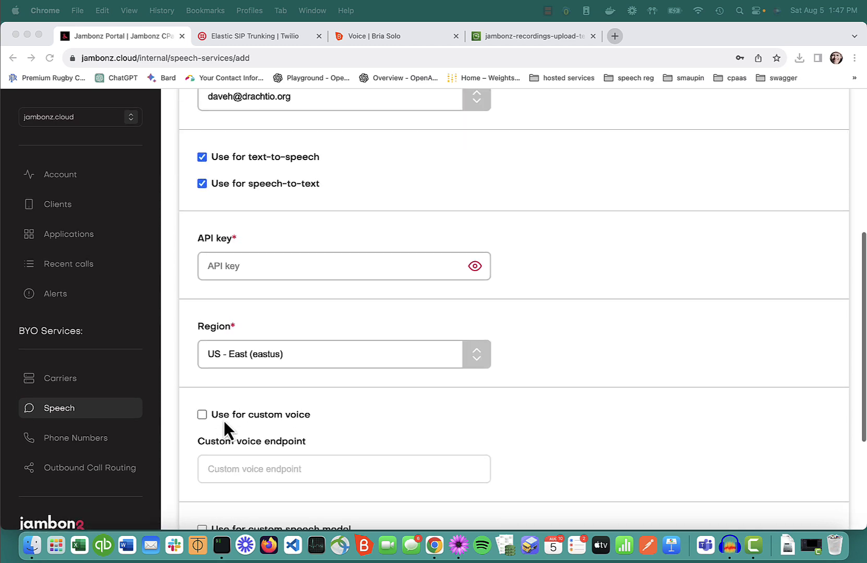
left_click(227, 352)
left_click(230, 264)
key("cmd+v")
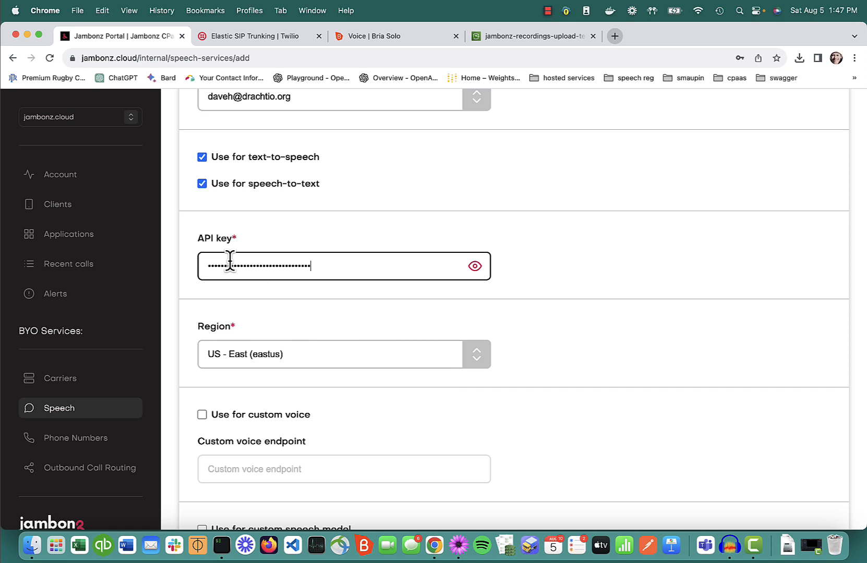
scroll(256, 366, "down", 5)
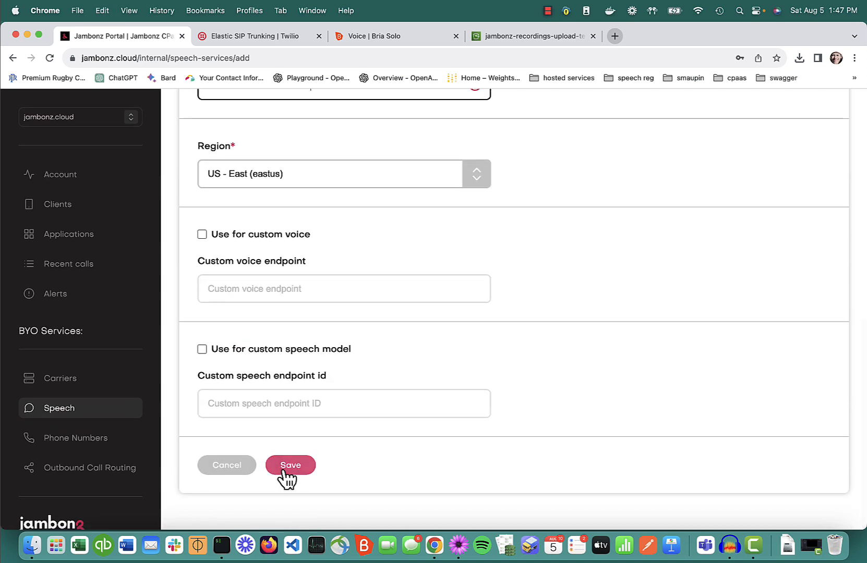
left_click(286, 471)
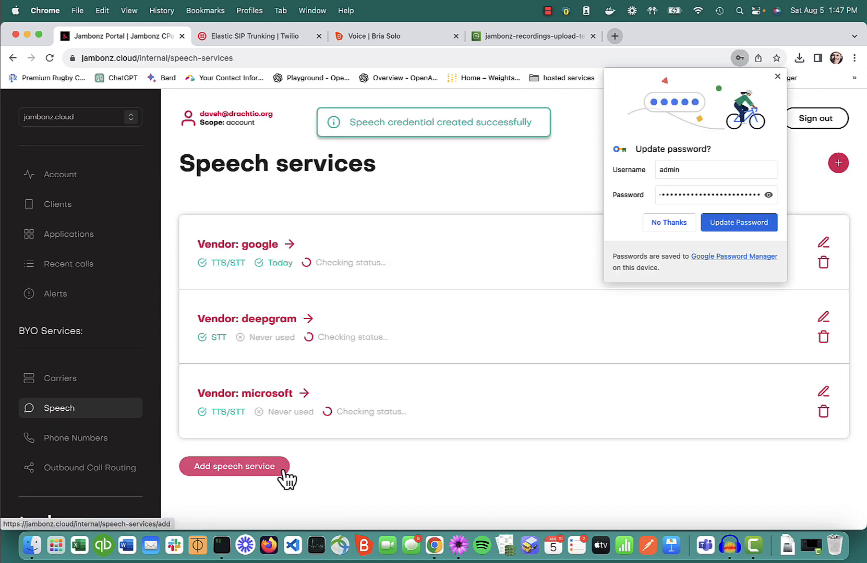
left_click(668, 228)
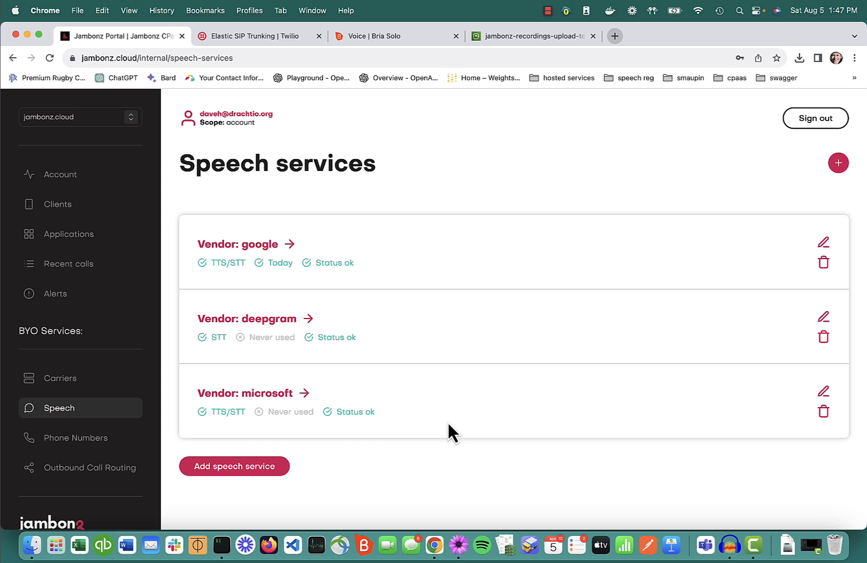
Download the pcap of the 01:45:12 pm inbound call from Recent calls and open it
left_click(68, 266)
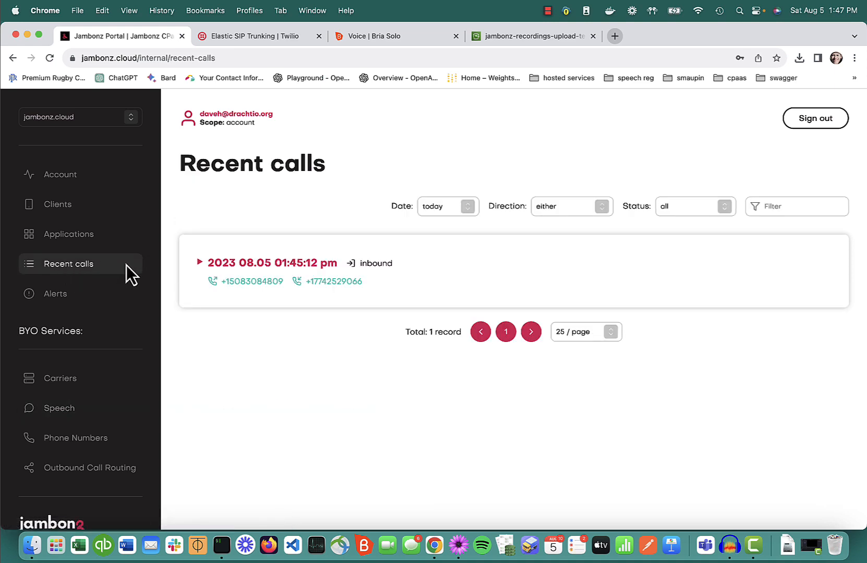
left_click(200, 266)
scroll(581, 266, "down", 5)
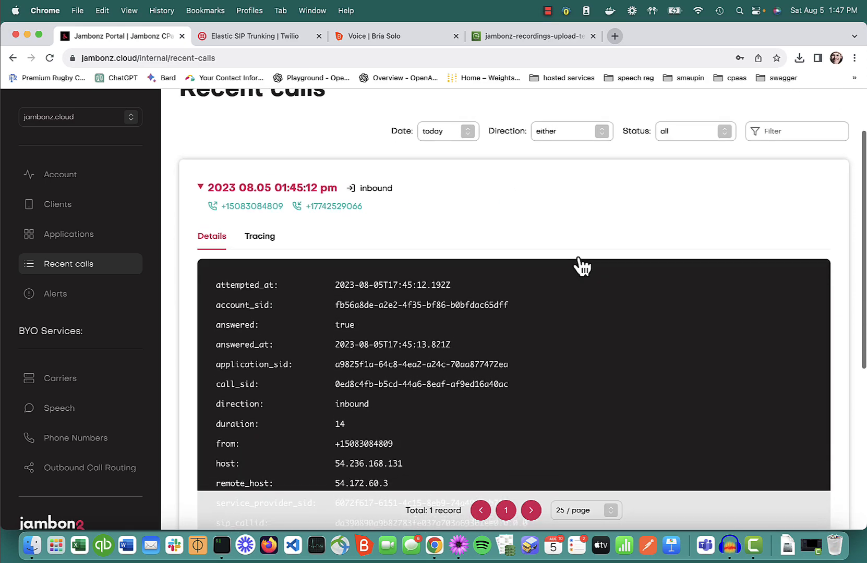
scroll(579, 258, "down", 3)
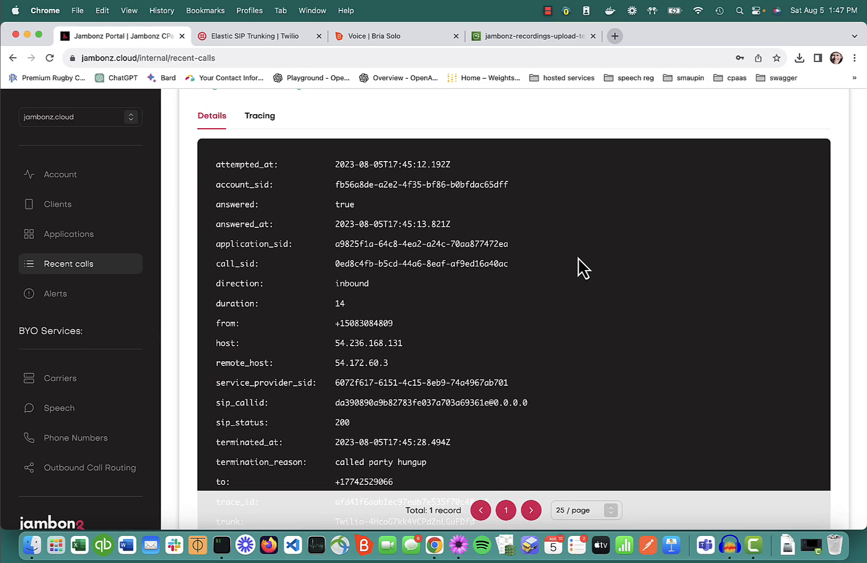
scroll(476, 255, "down", 7)
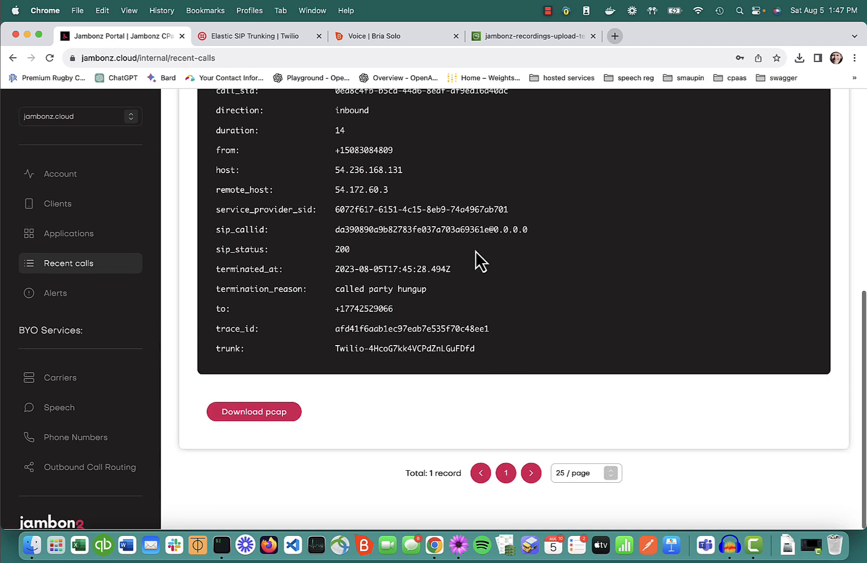
left_click(242, 414)
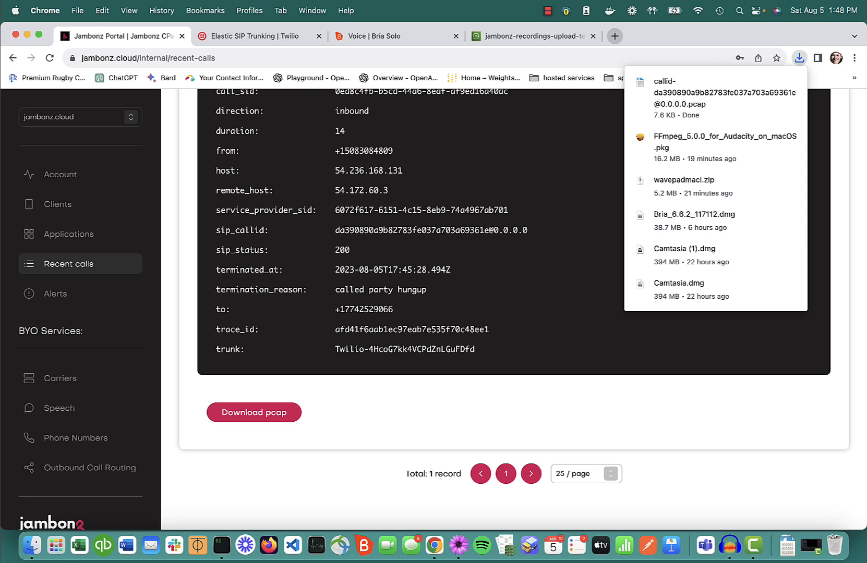
left_click(724, 93)
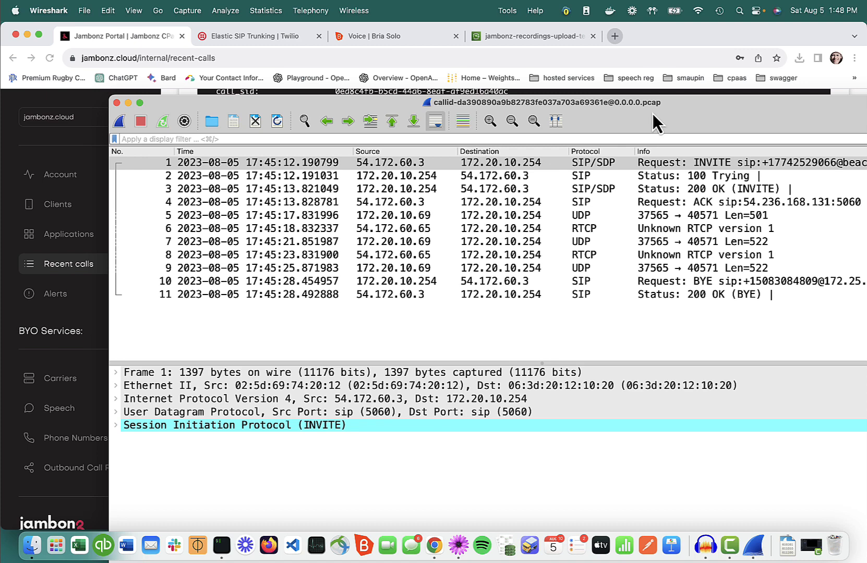
Maximize Wireshark and expand the INVITE's SIP message header to read its Via, Contact and User-Agent lines
double_click(694, 103)
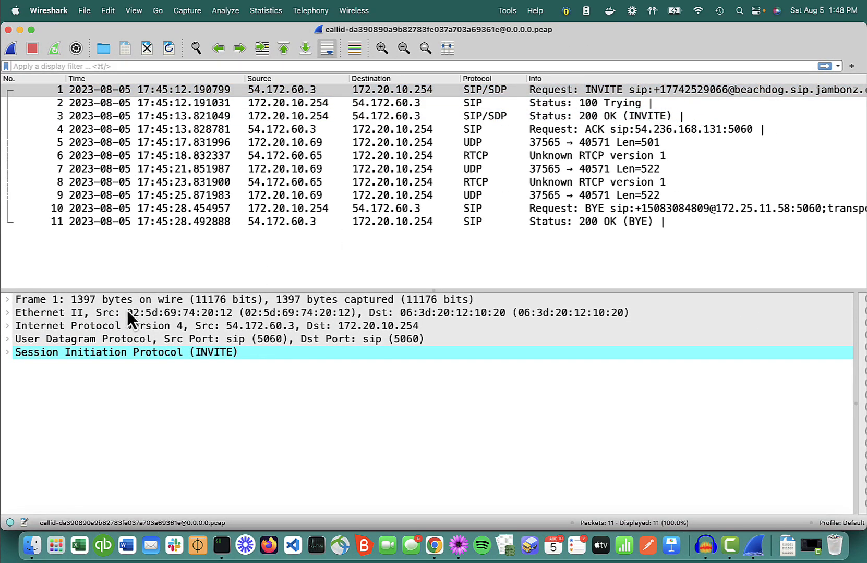
left_click(8, 353)
left_click(7, 353)
left_click(24, 380)
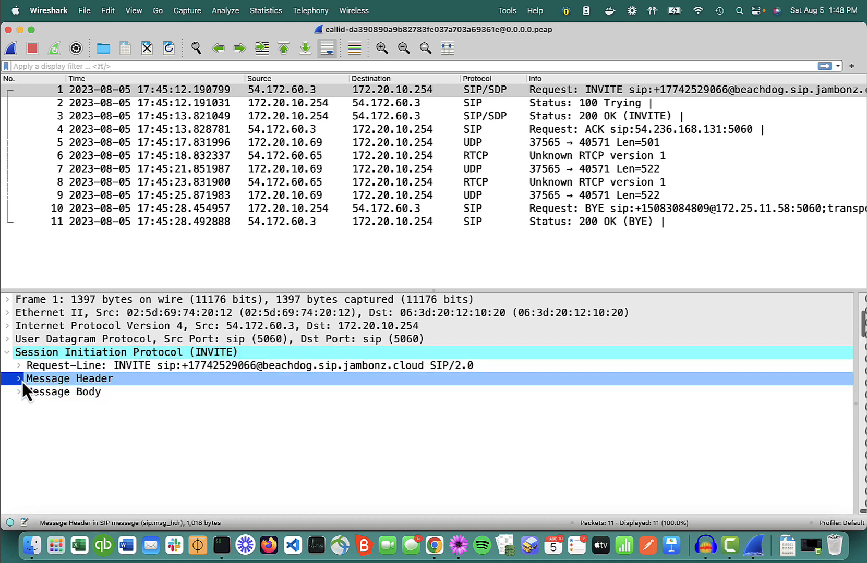
left_click(23, 380)
scroll(222, 449, "down", 5)
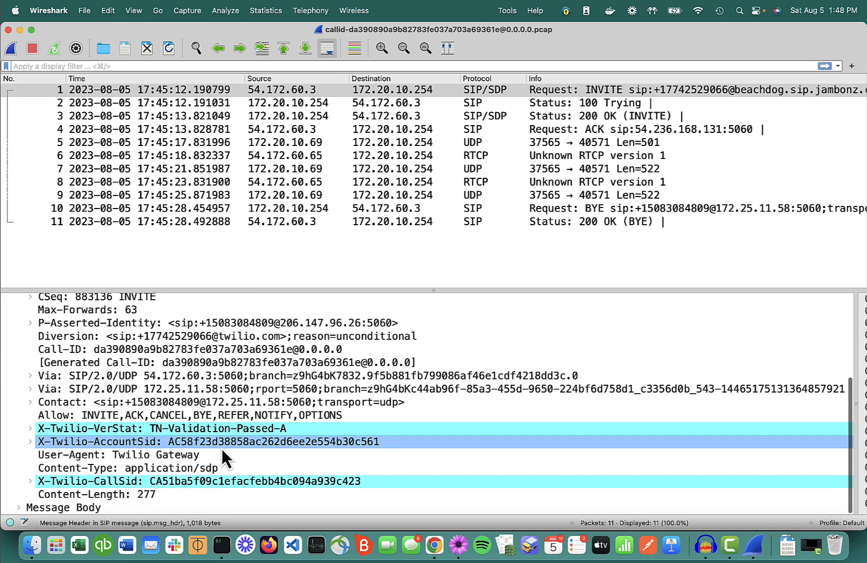
key("Up")
key("Up")
key("Up")
key("Up")
key("Up")
key("Up")
key("Up")
key("Up")
key("Up")
key("Down")
key("Down")
key("Down")
key("Down")
key("Down")
key("Down")
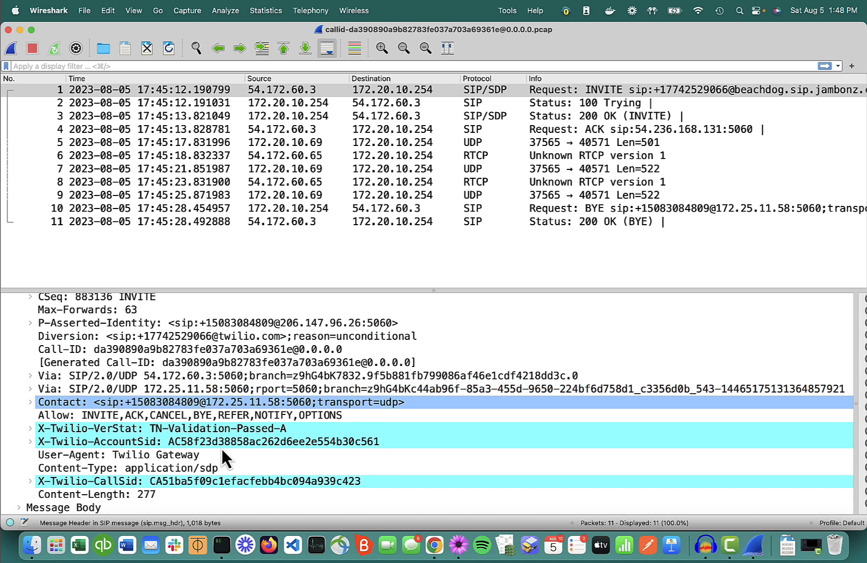
key("Up")
key("Up")
key("Down")
key("Down")
key("Down")
key("Down")
key("Down")
key("Down")
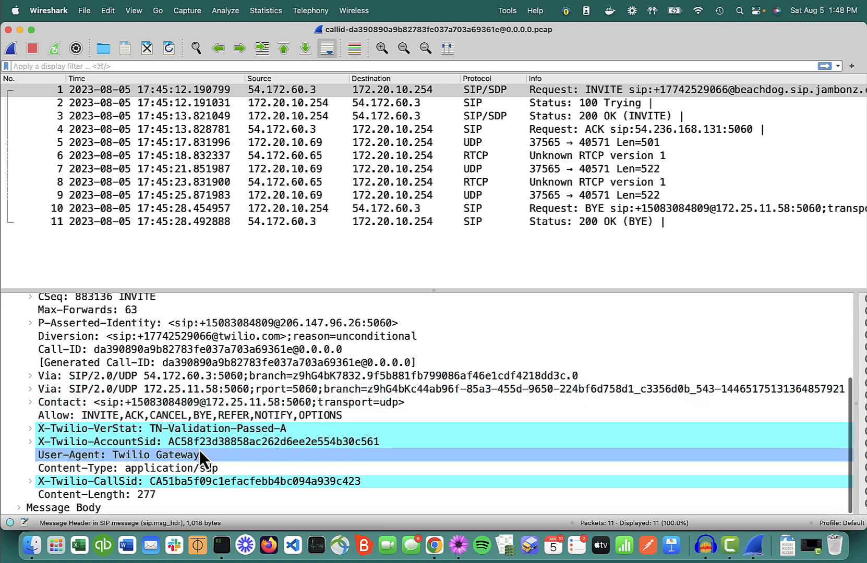
Inspect the 200 OK response packet's details, then quit Wireshark
left_click(570, 116)
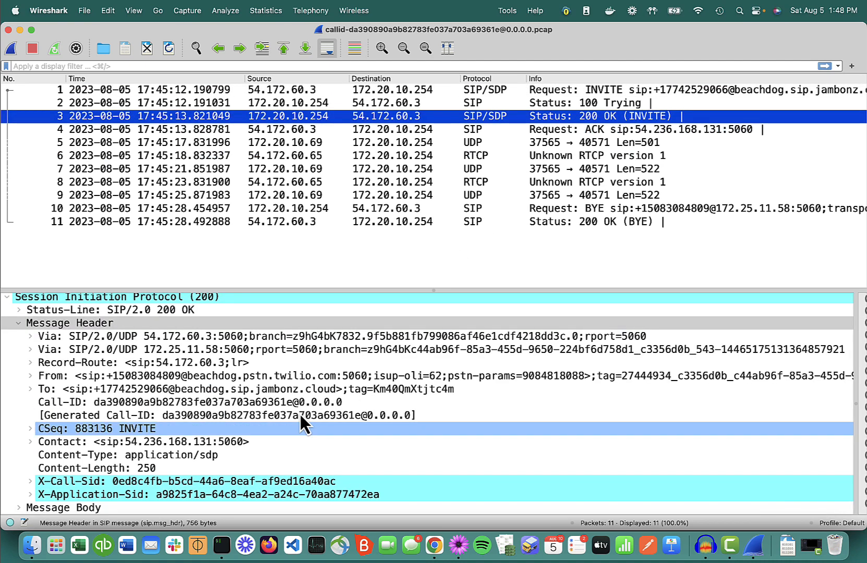
scroll(300, 415, "right", 2)
scroll(300, 415, "right", 1)
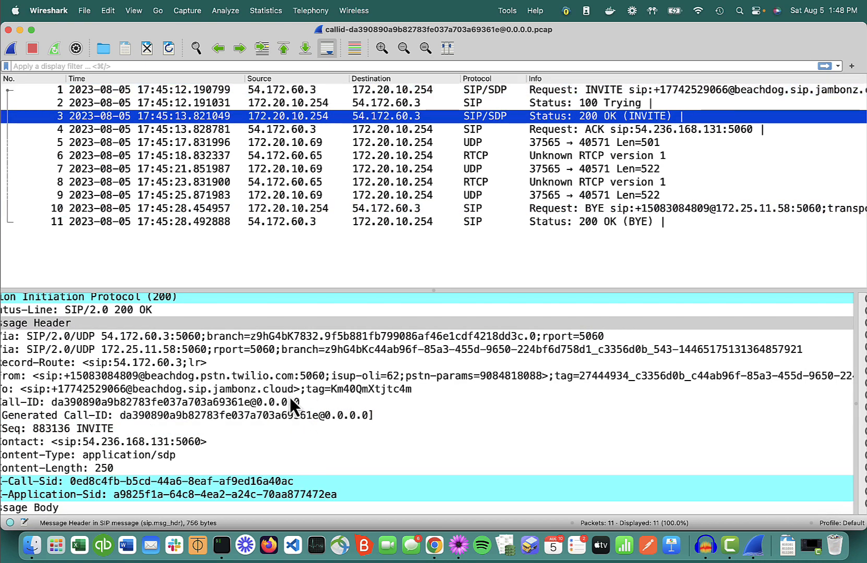
left_click(61, 14)
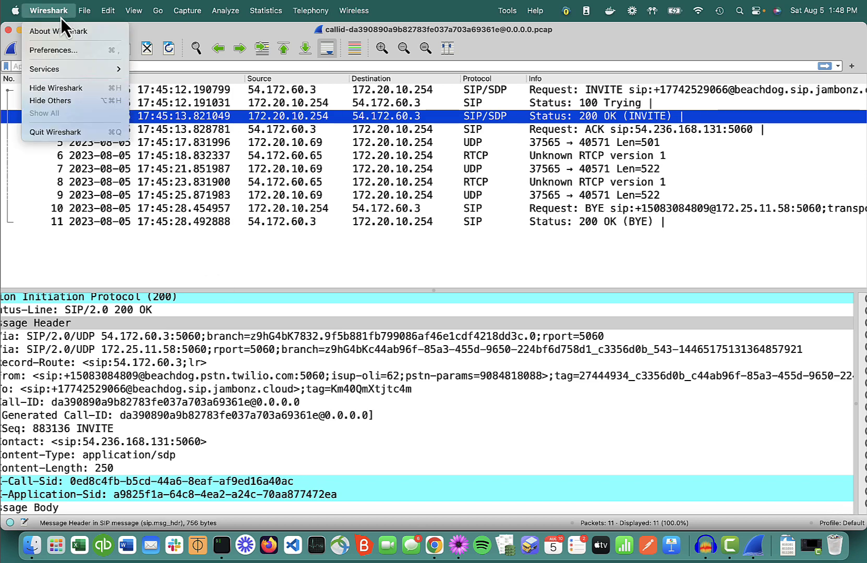
left_click(88, 136)
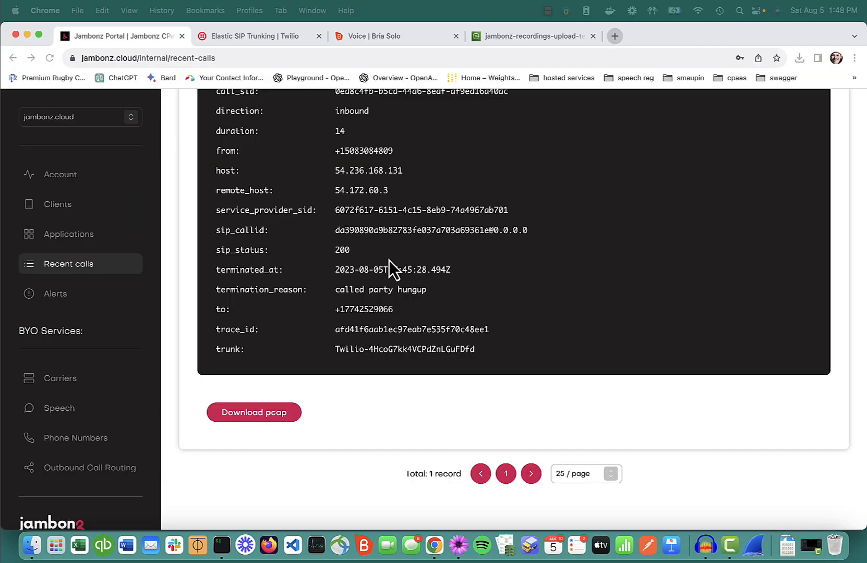
Show the Tracing timeline for the 01:45:12 pm inbound call
scroll(390, 261, "down", 5)
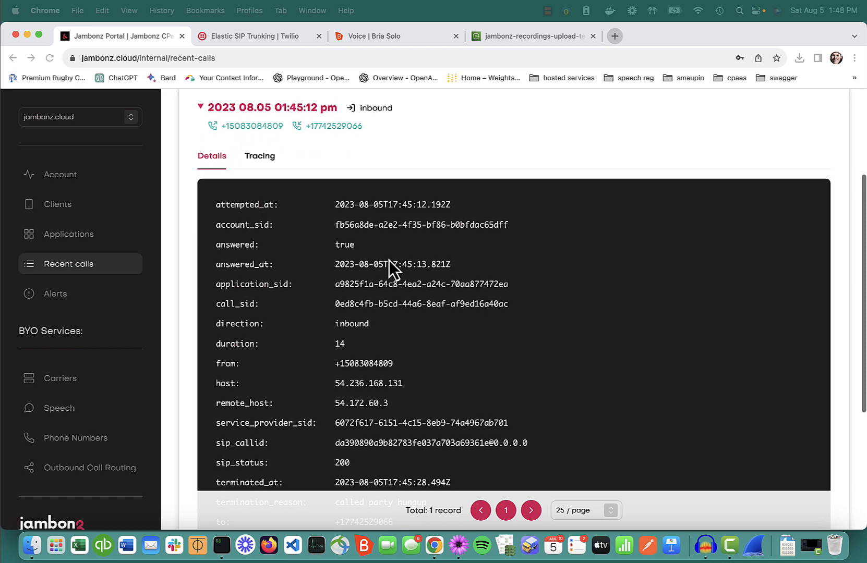
left_click(266, 159)
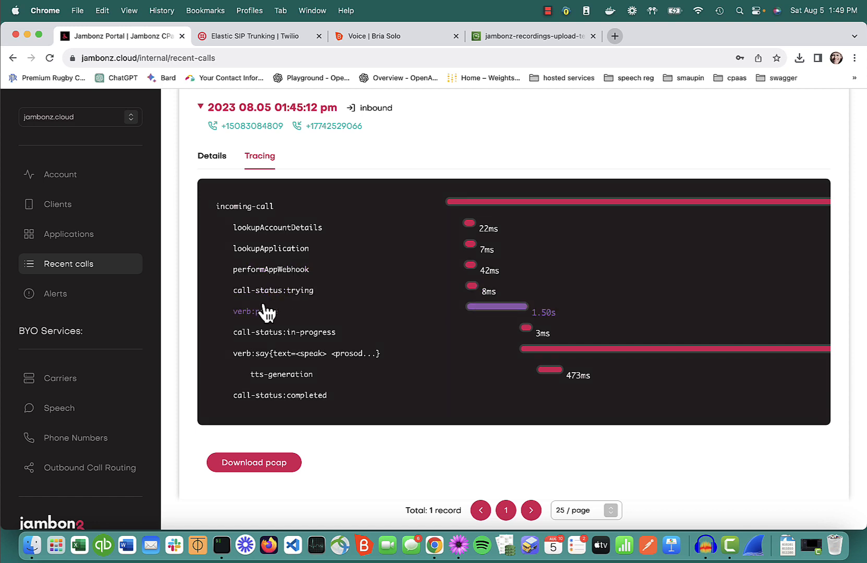
View the verb:say and tts-generation span details, then return to the call's Details tab
left_click(292, 355)
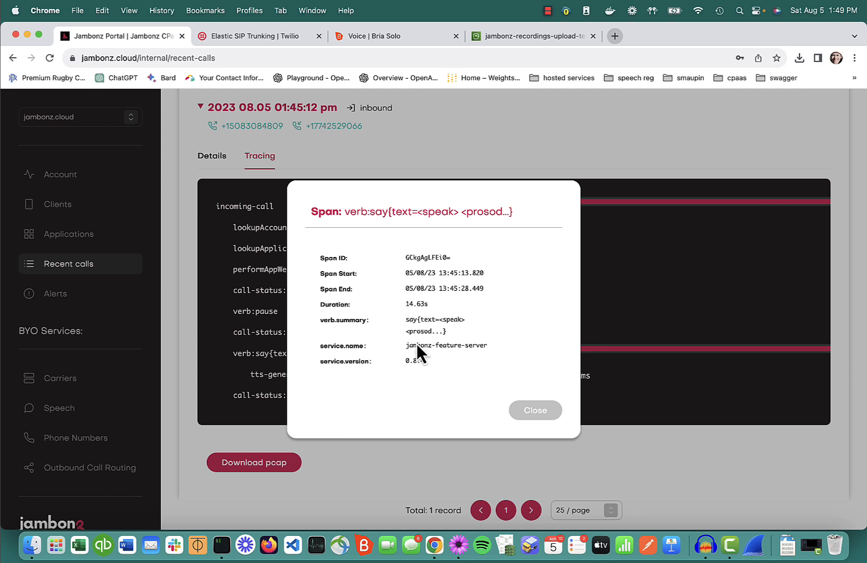
left_click(535, 412)
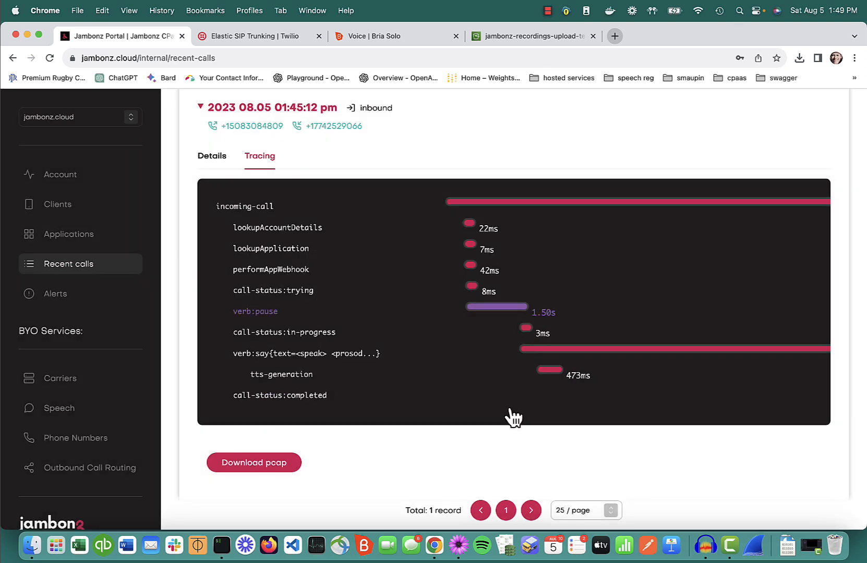
left_click(305, 381)
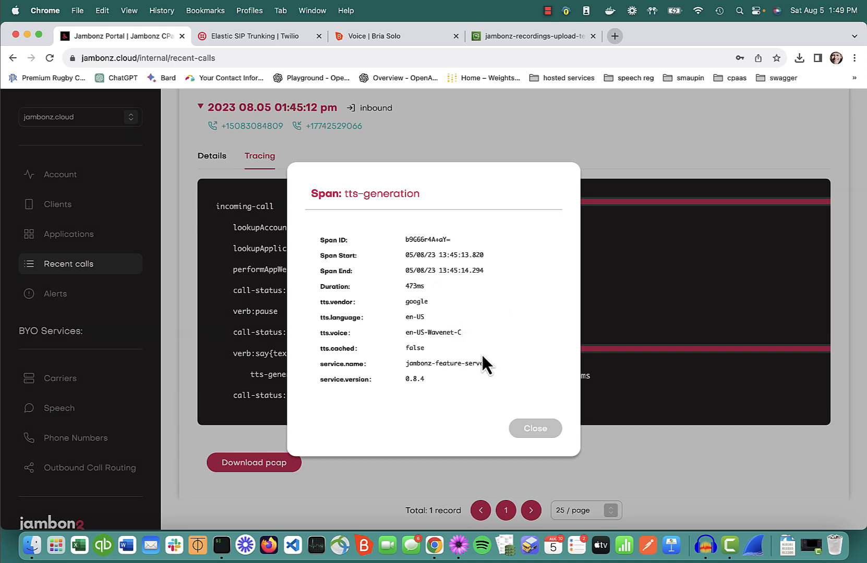
left_click(537, 429)
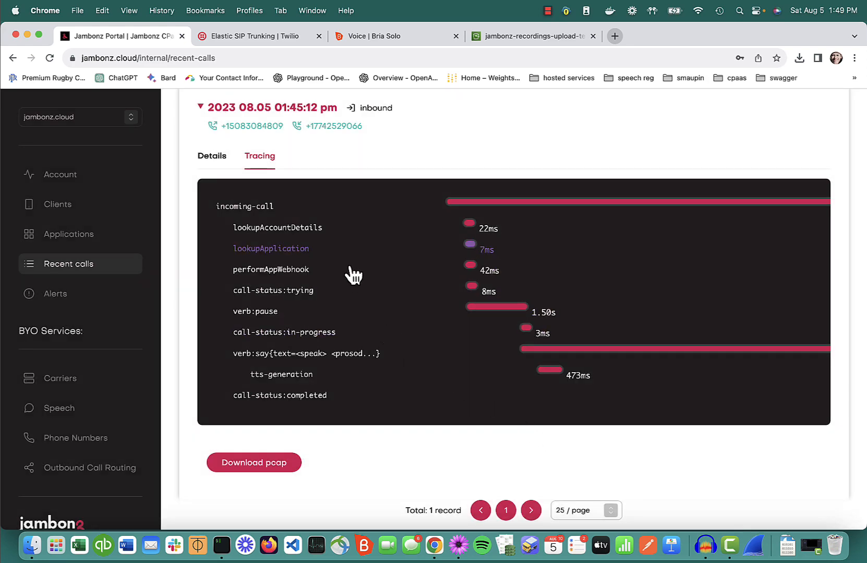
left_click(211, 157)
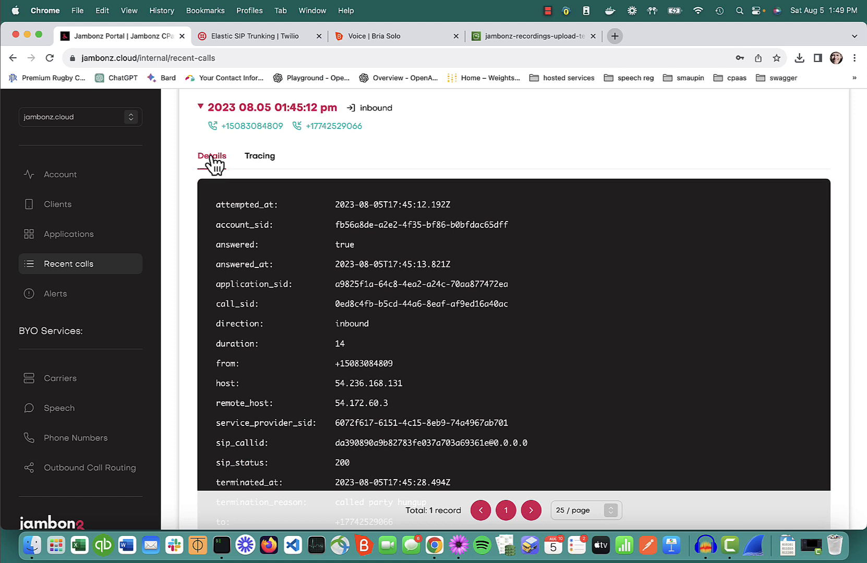
Collapse the expanded call row and go to the Clients page for SIP credentials
left_click(200, 107)
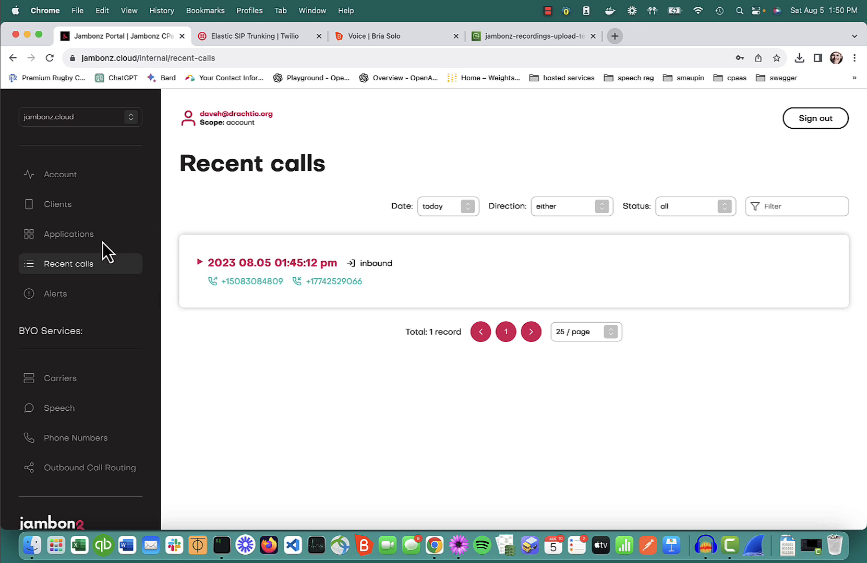
left_click(67, 208)
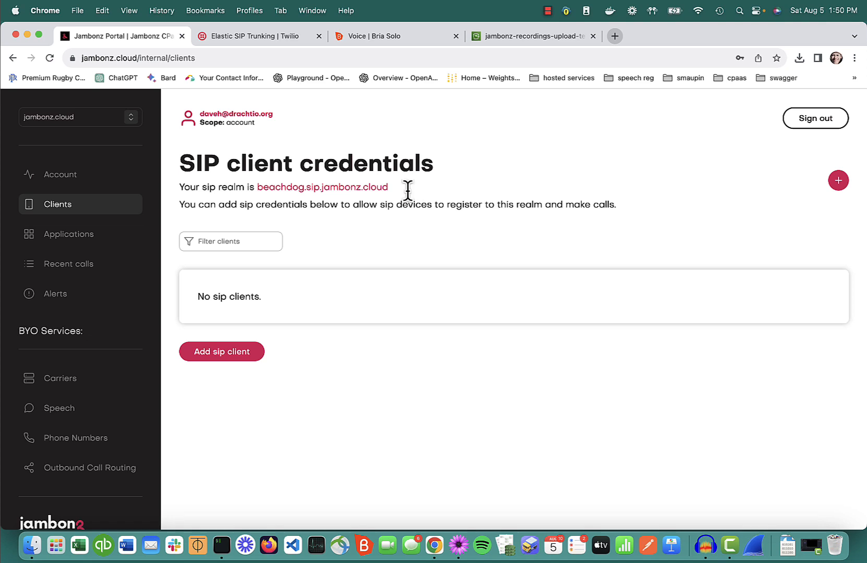
Add a SIP client with a new username, replace the autofilled password, verify it, and save
left_click(228, 351)
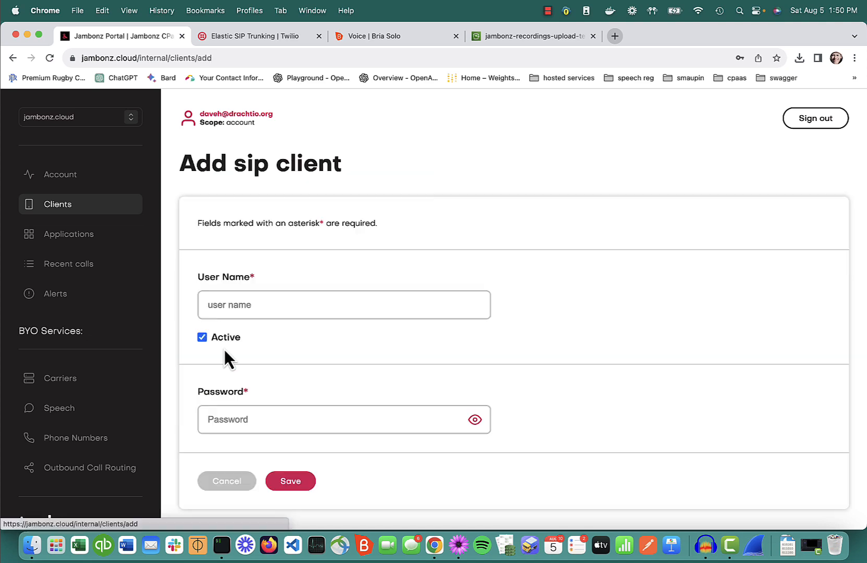
left_click(295, 300)
left_click_drag(295, 300, 194, 294)
type("daveh")
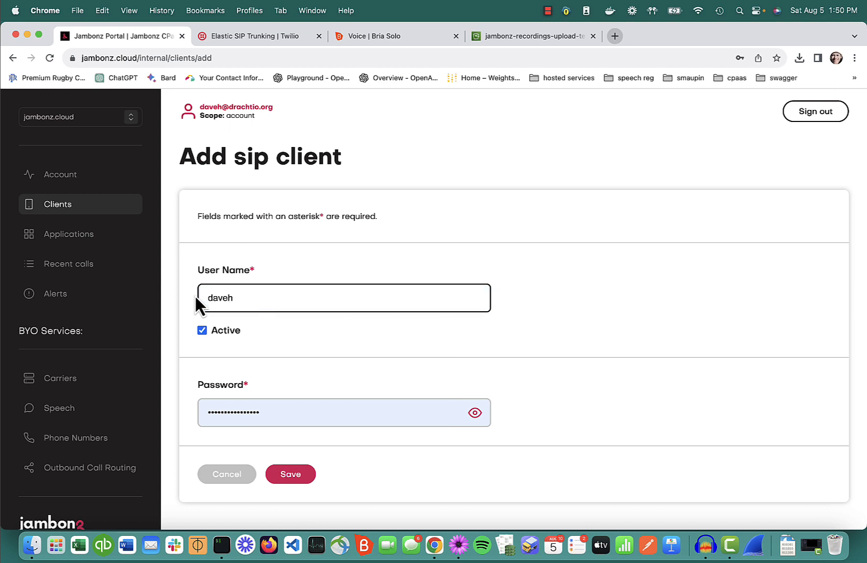
key("Tab")
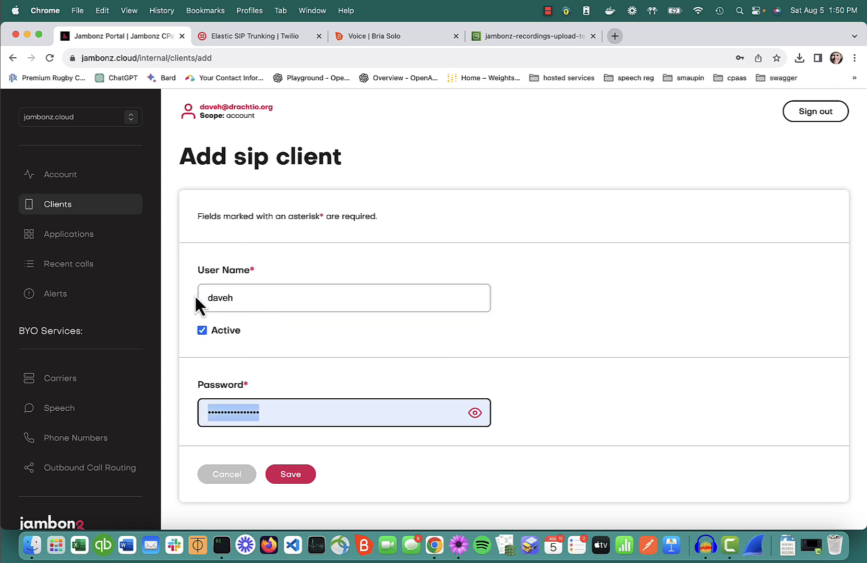
key("BackSpace")
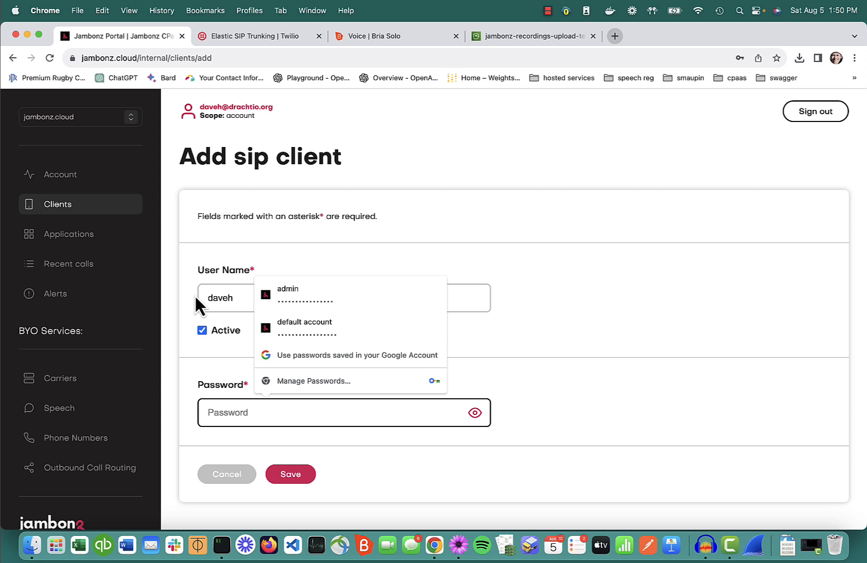
type("******")
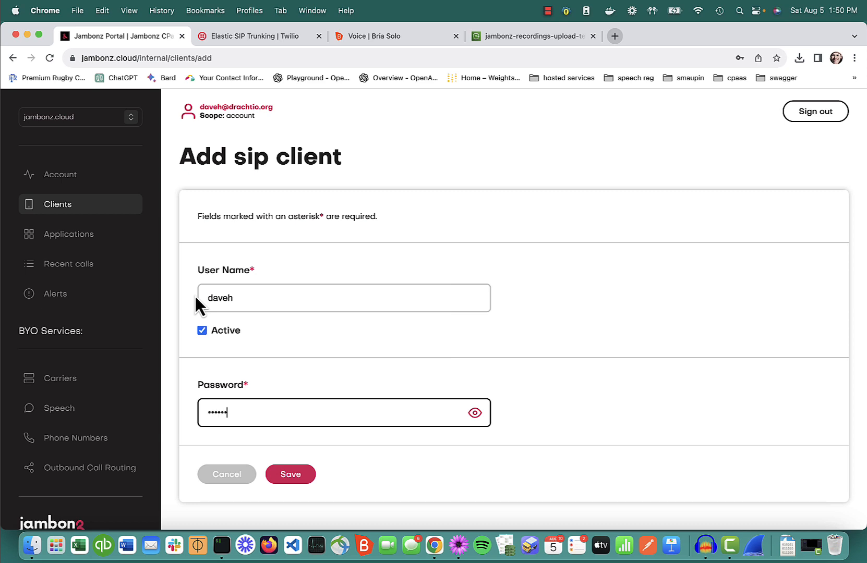
type("******")
left_click(474, 413)
scroll(523, 365, "down", 1)
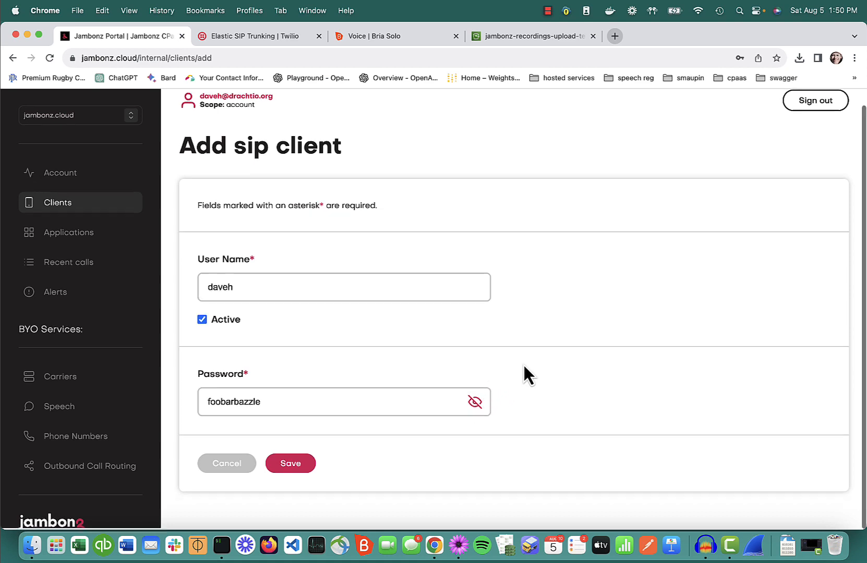
left_click(291, 465)
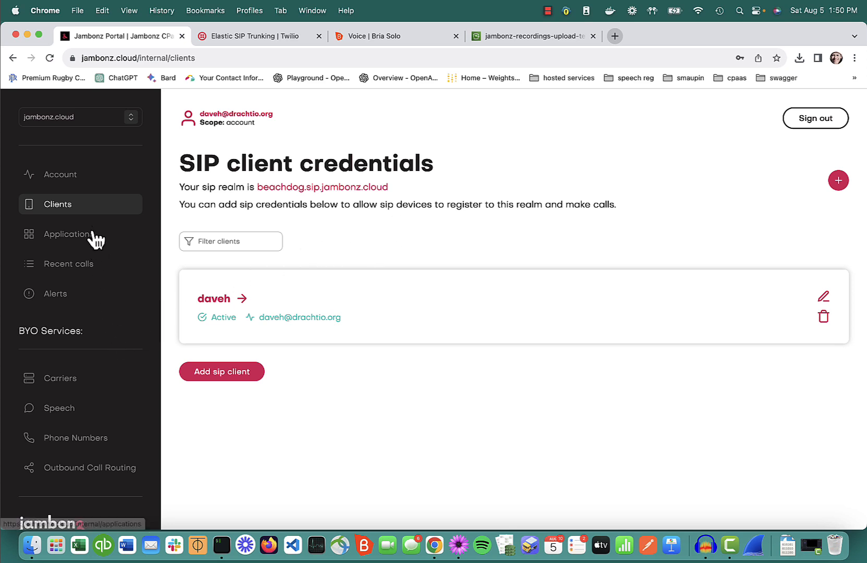
Choose simple echo test as the account's application for SIP device calls
left_click(78, 179)
scroll(449, 386, "down", 10)
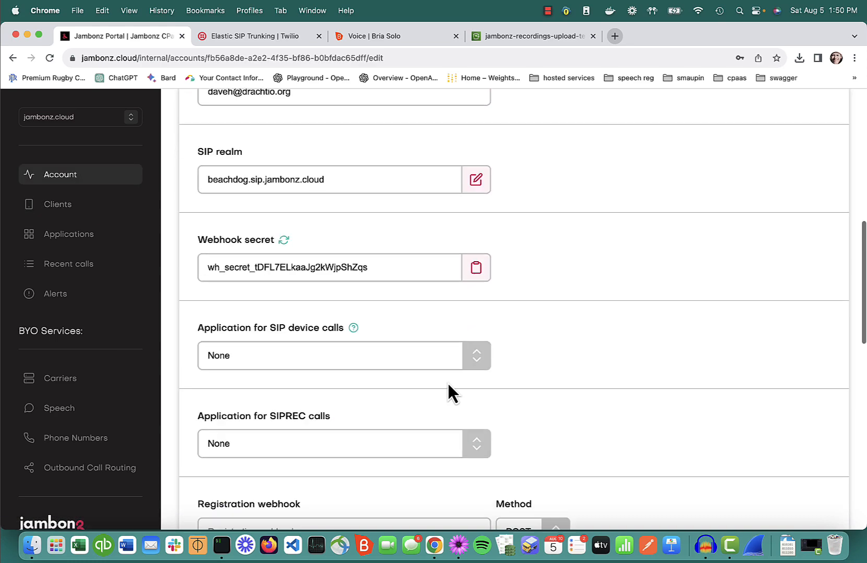
scroll(449, 392, "down", 4)
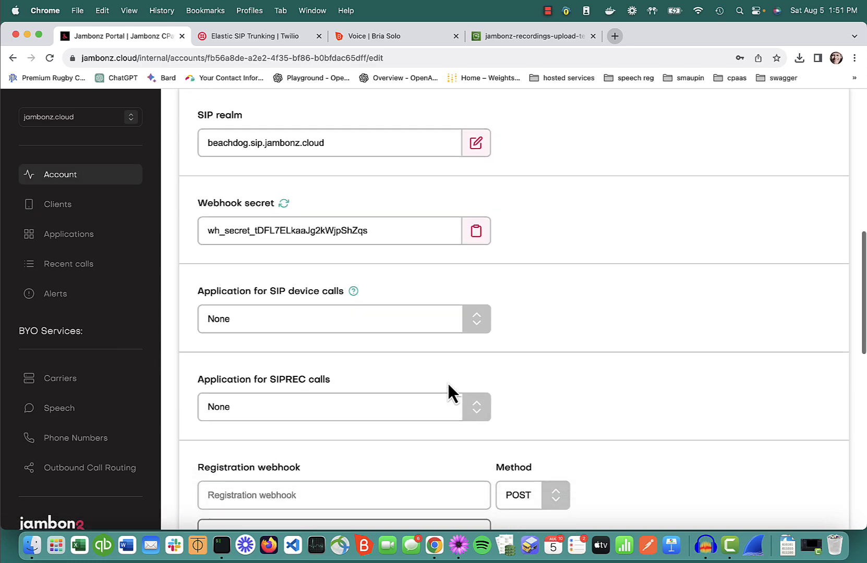
mouse_move(353, 230)
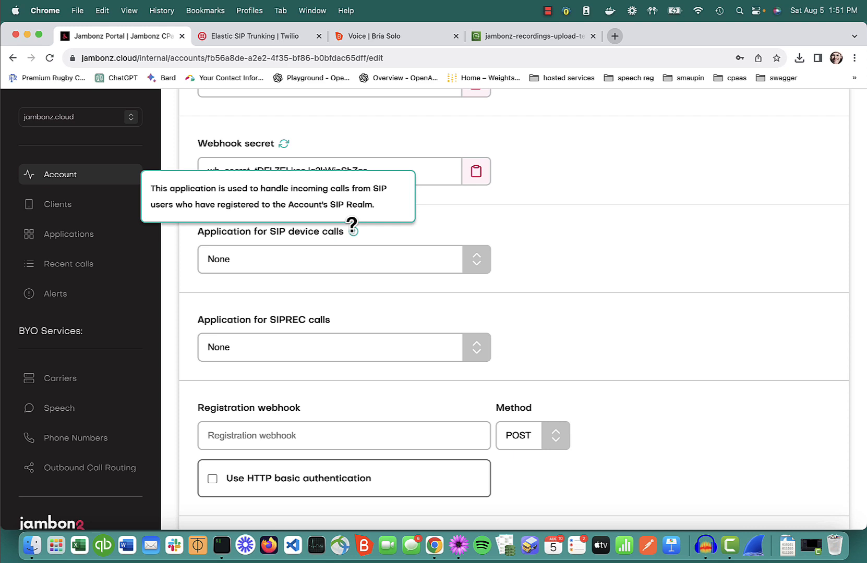
left_click(480, 261)
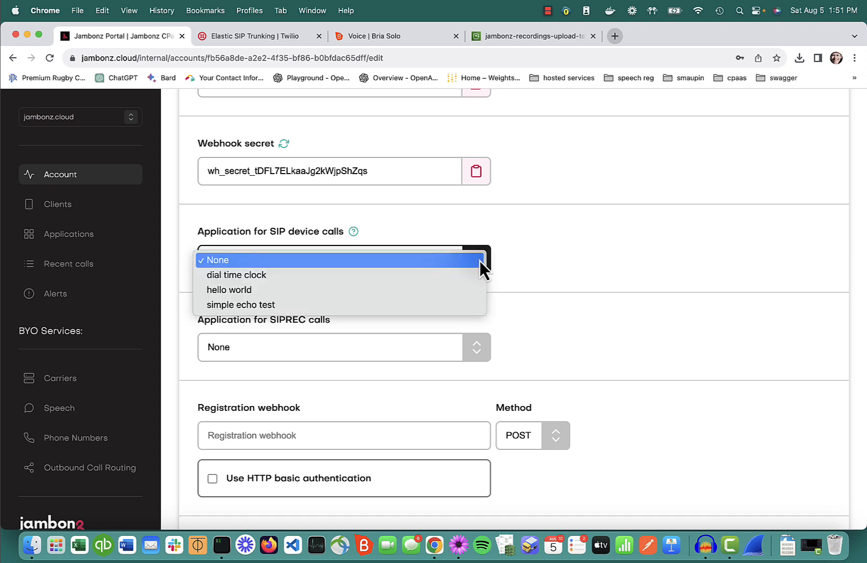
left_click(394, 303)
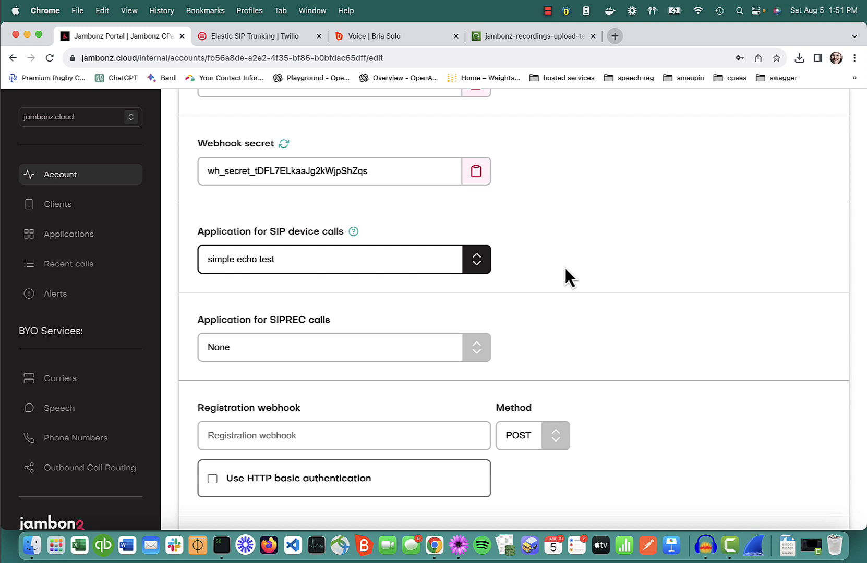
Save the account settings and copy the SIP realm beachdog.sip.jambonz.cloud from the Clients page
scroll(565, 266, "down", 7)
scroll(565, 269, "down", 1)
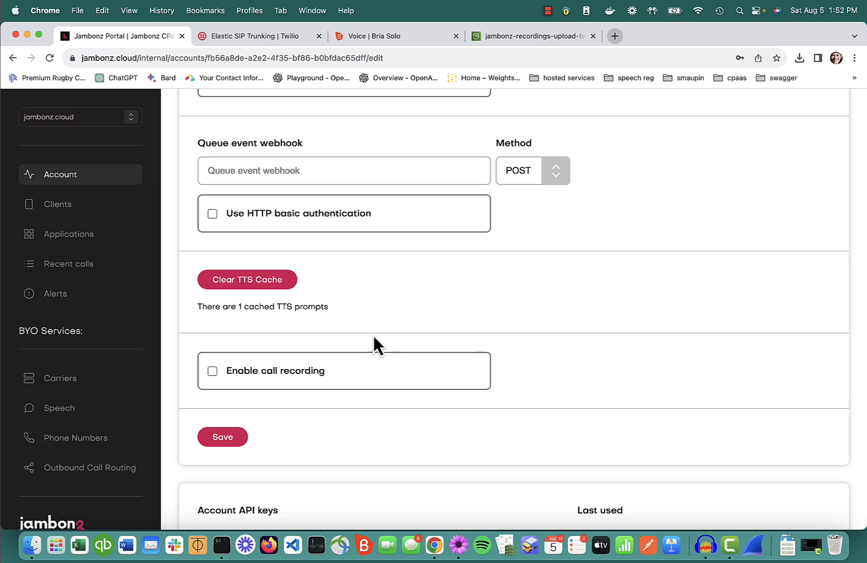
left_click(215, 449)
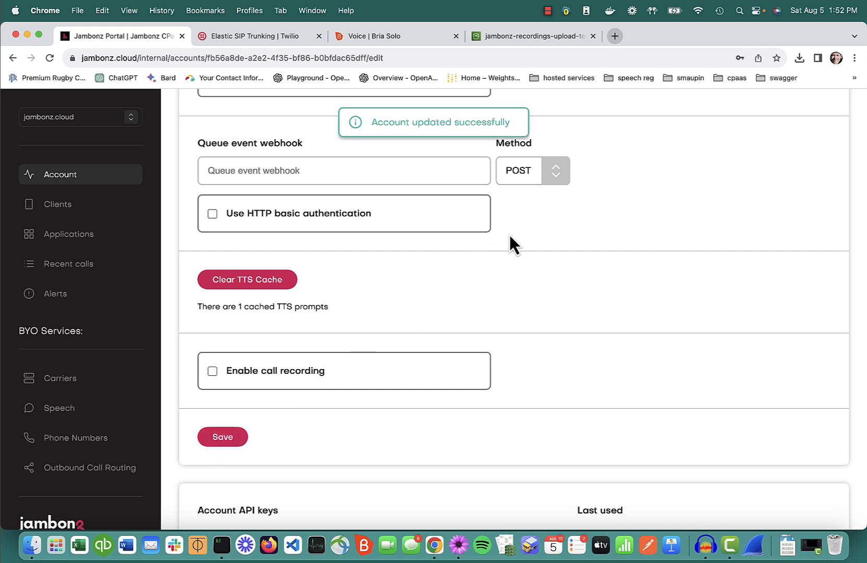
left_click(70, 212)
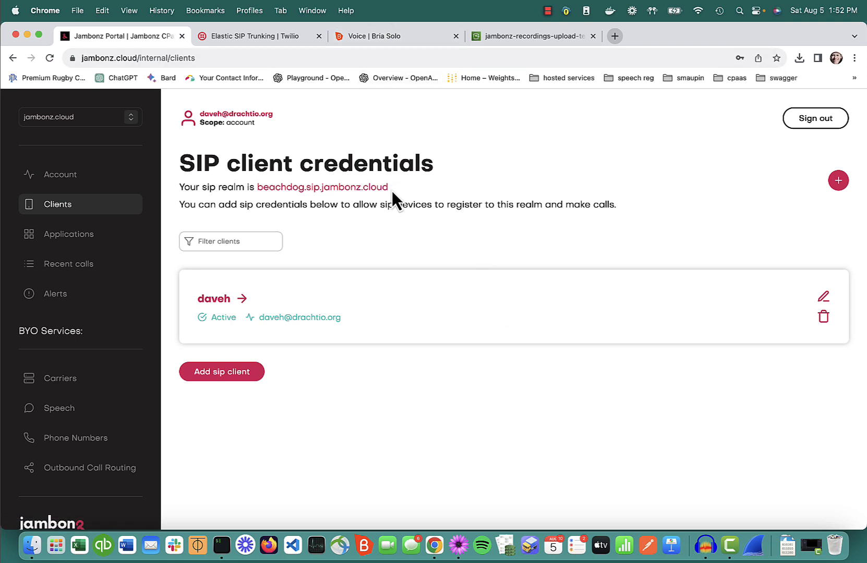
left_click_drag(389, 188, 256, 192)
key("super+c")
In Bria Solo, start a custom SIP voice configuration with domain beachdog.sip.jambonz.cloud
left_click(393, 36)
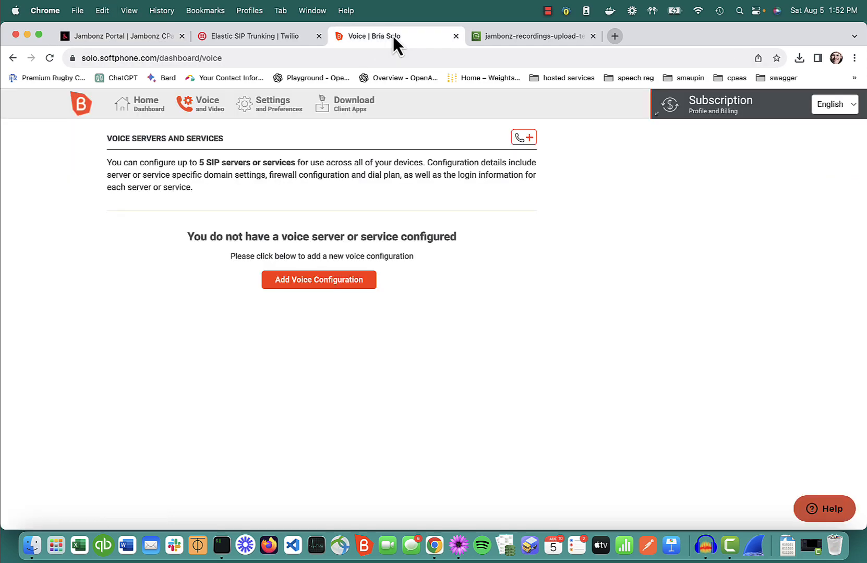
left_click(321, 282)
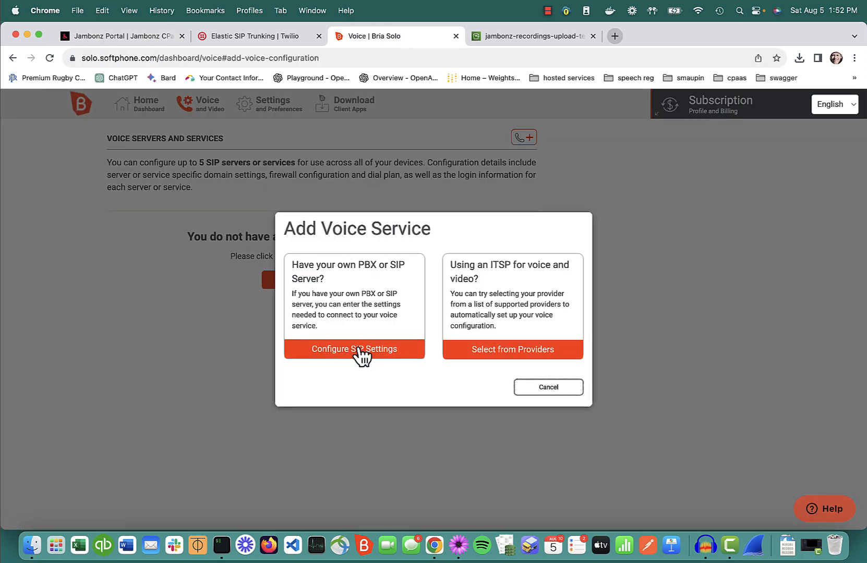
left_click(362, 355)
key("super+v")
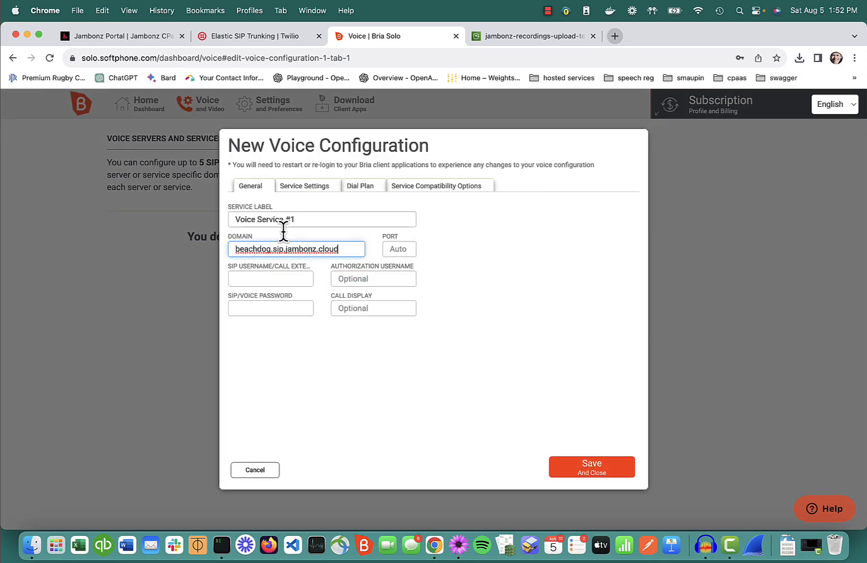
Enter the SIP client's username and password, check it, and save the voice configuration
left_click(277, 280)
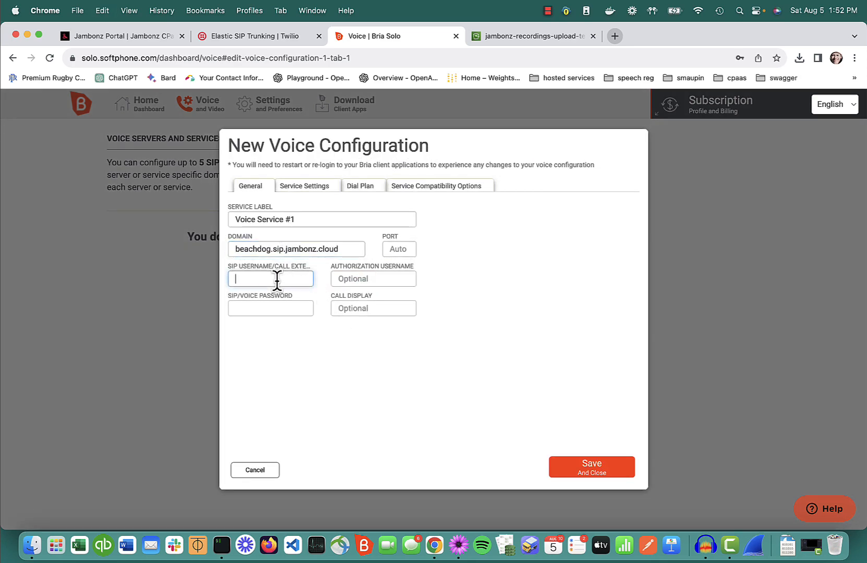
type("daveh")
key("Tab")
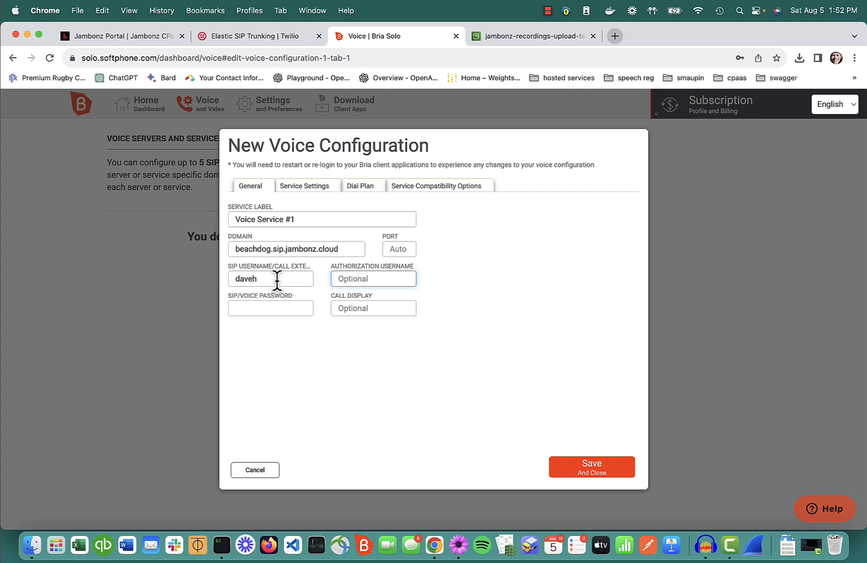
key("Tab")
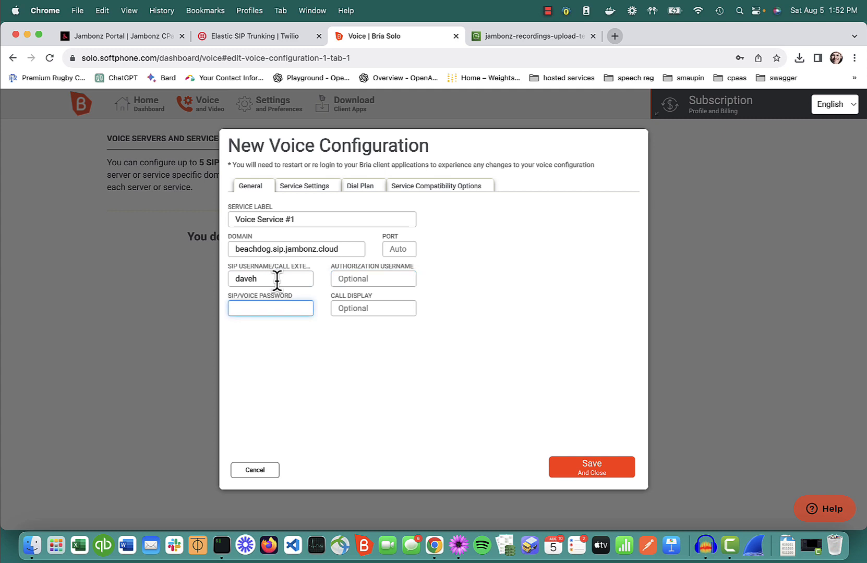
type("••••••••••••")
left_click(303, 308)
left_click(604, 472)
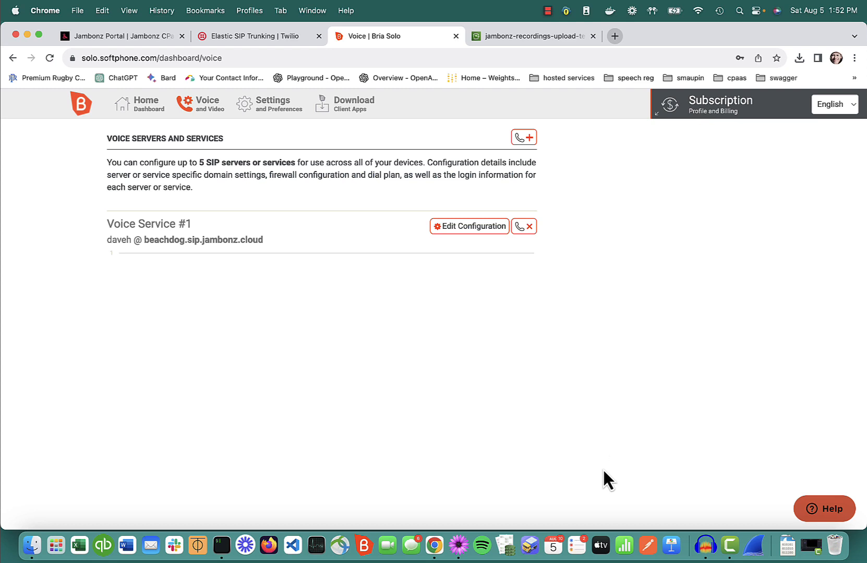
Bring up the Bria softphone on Voice Service #1, then return to the jambonz SIP client list
left_click(365, 551)
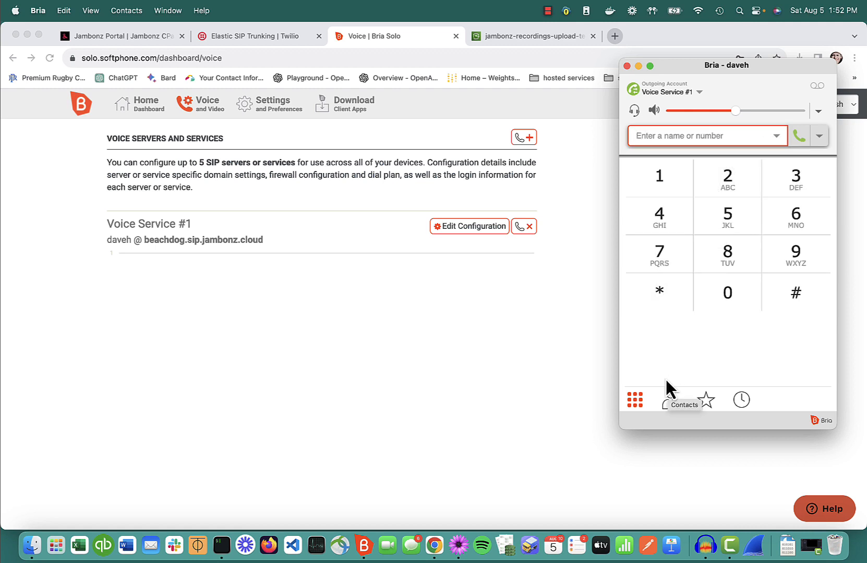
left_click(117, 39)
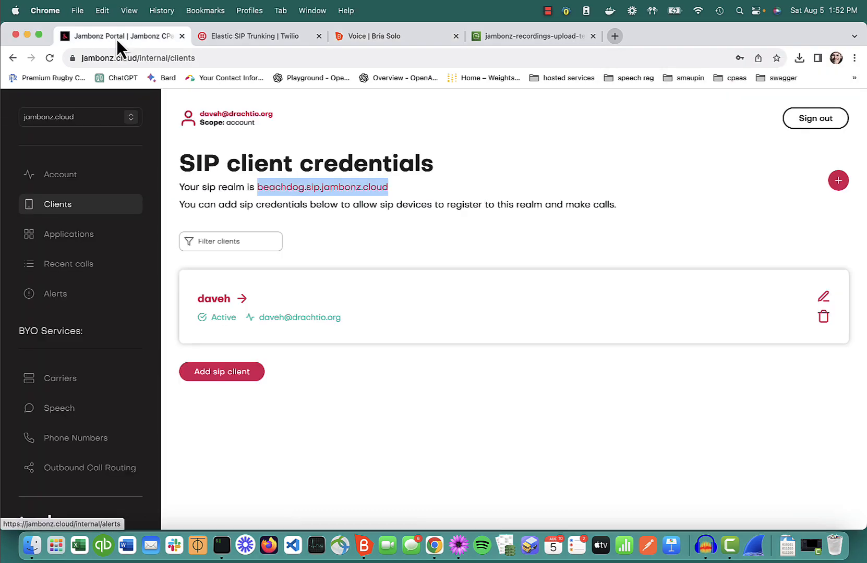
In Account settings, enable call recording with mp3 audio format and AWS S3 as bucket vendor
left_click(66, 175)
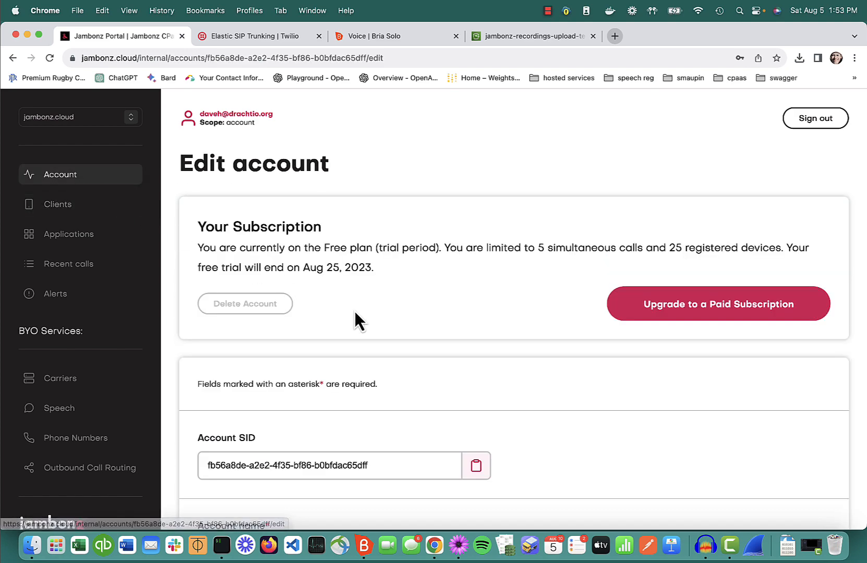
scroll(354, 313, "down", 10)
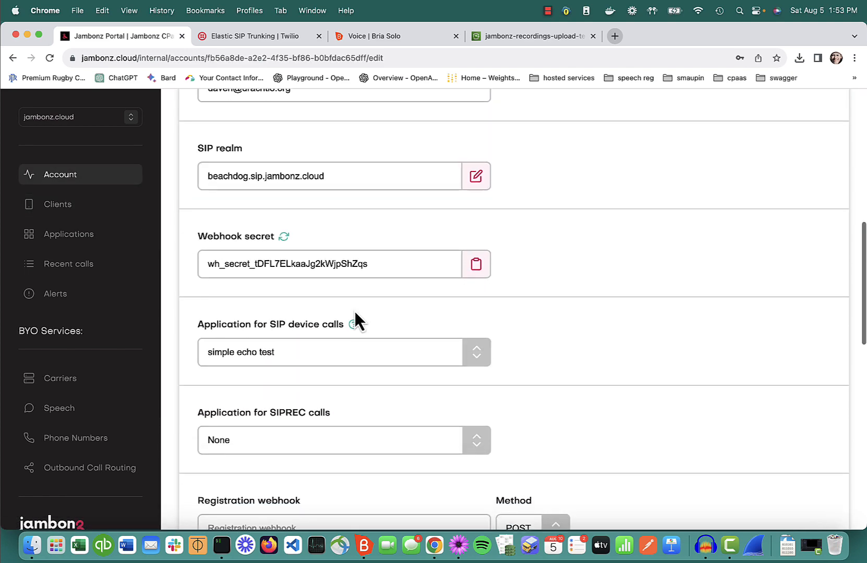
scroll(355, 314, "down", 10)
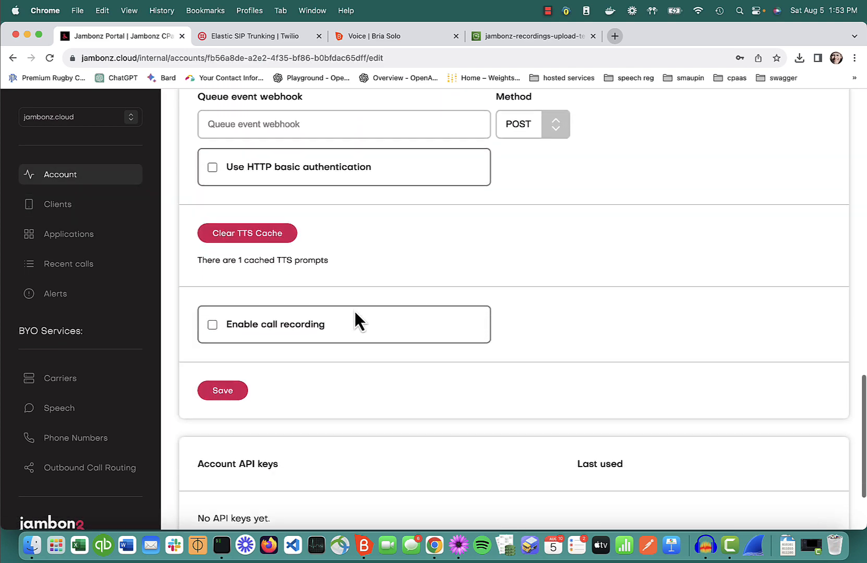
scroll(354, 309, "down", 2)
left_click(213, 248)
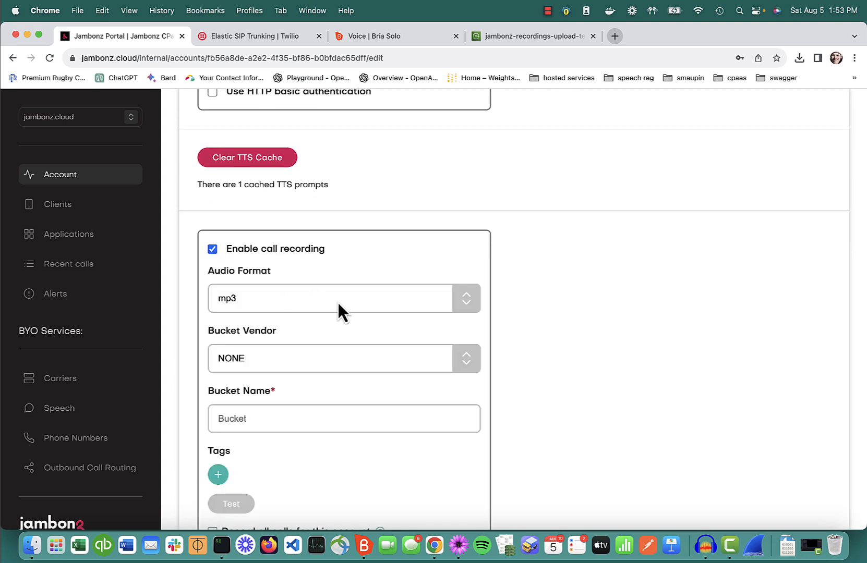
scroll(337, 301, "down", 2)
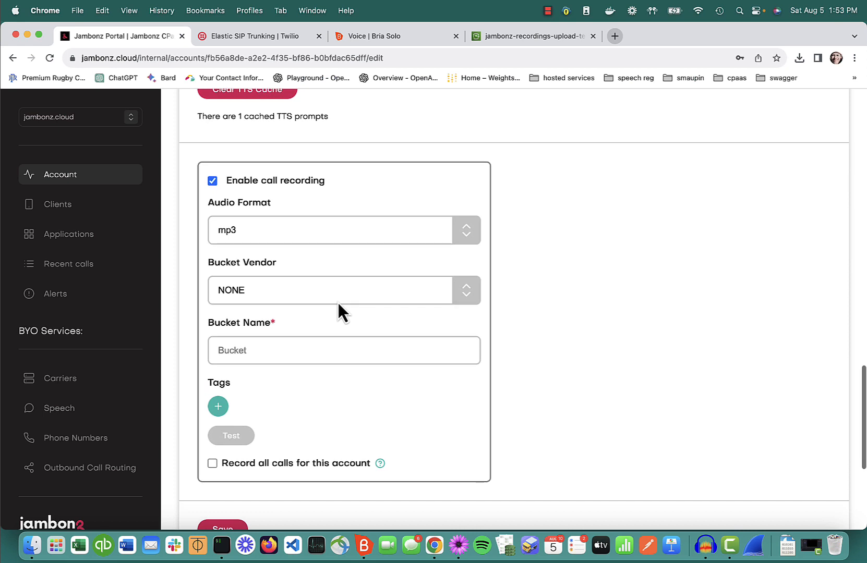
left_click(349, 231)
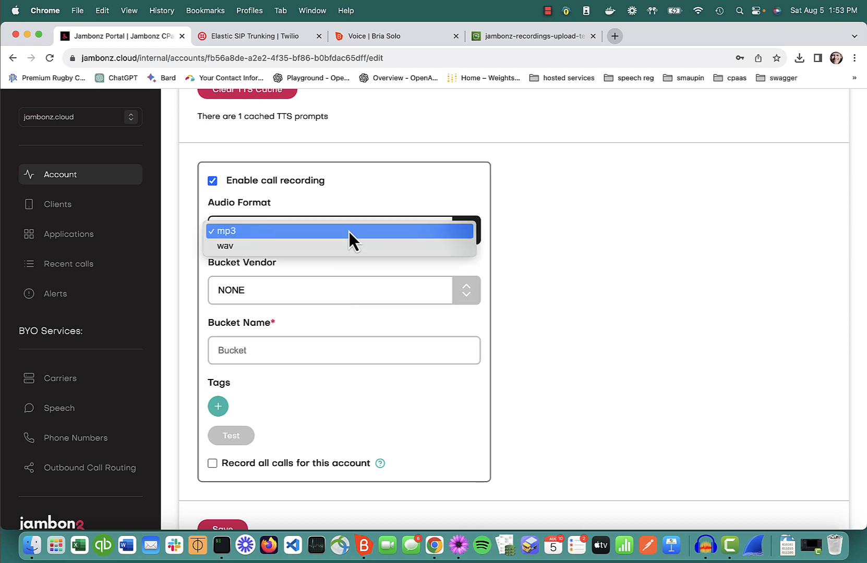
left_click(349, 232)
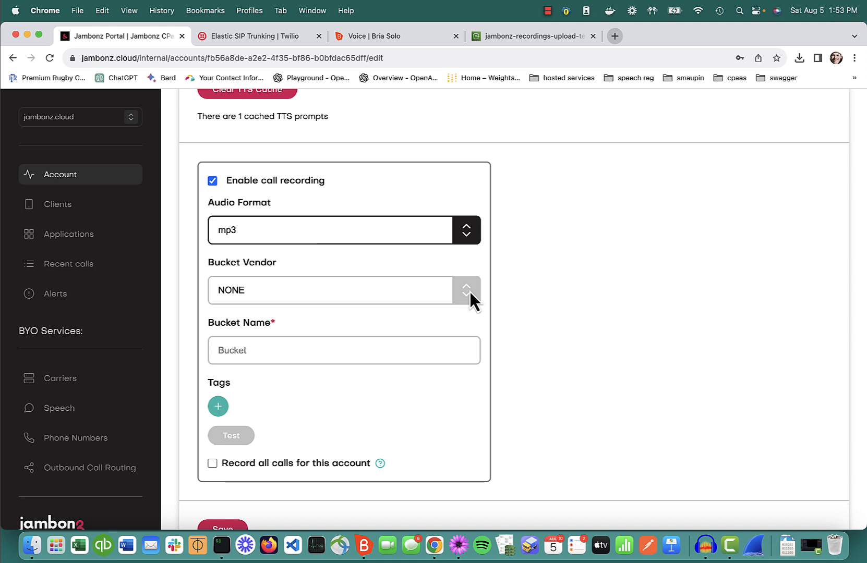
left_click(470, 293)
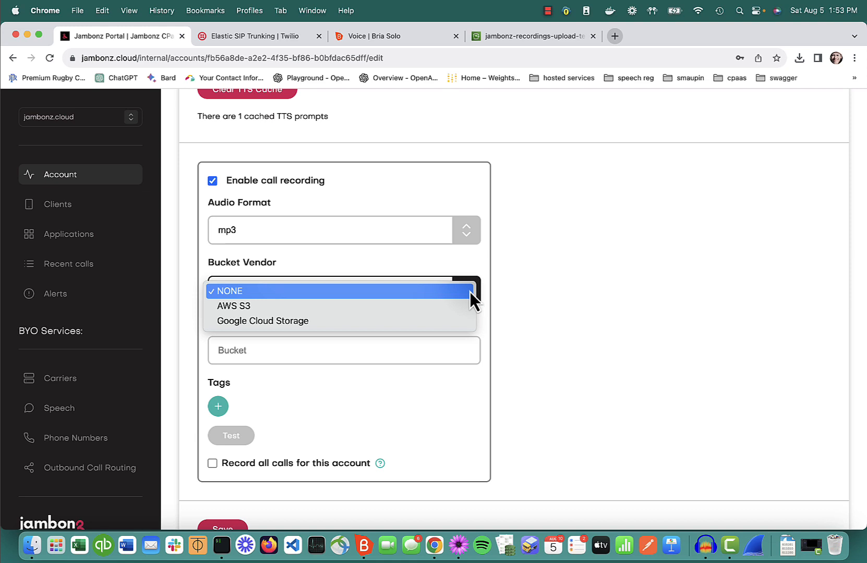
left_click(358, 305)
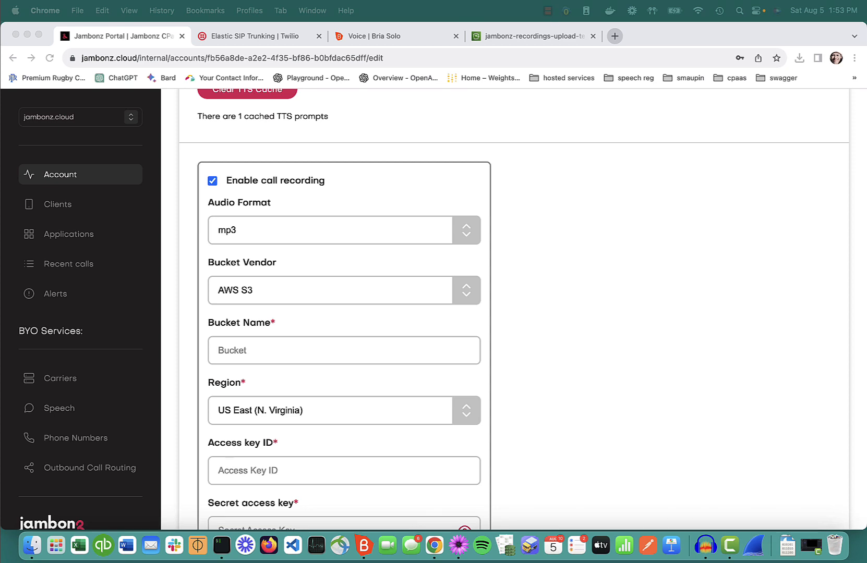
Fill in the suggested recordings bucket name and choose US East (Ohio) as region
left_click(264, 347)
key("Down")
key("Return")
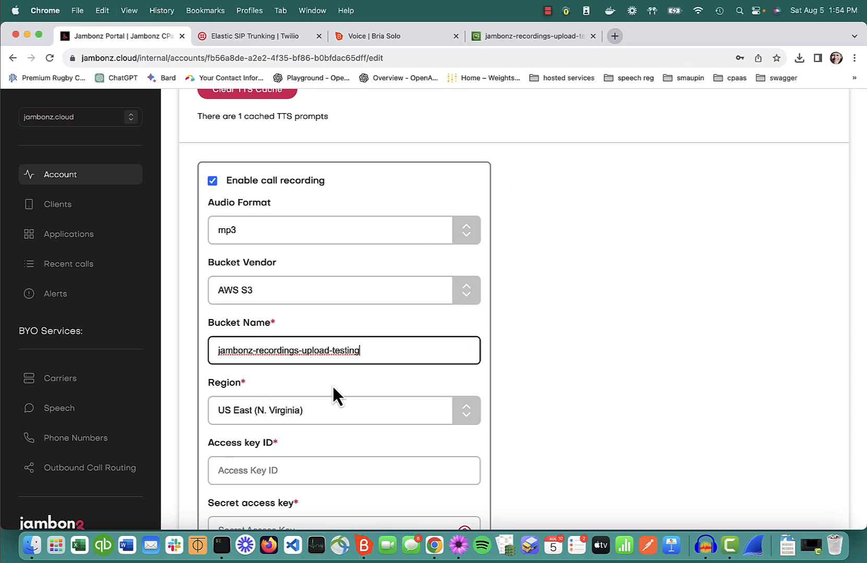
left_click(377, 411)
left_click(350, 425)
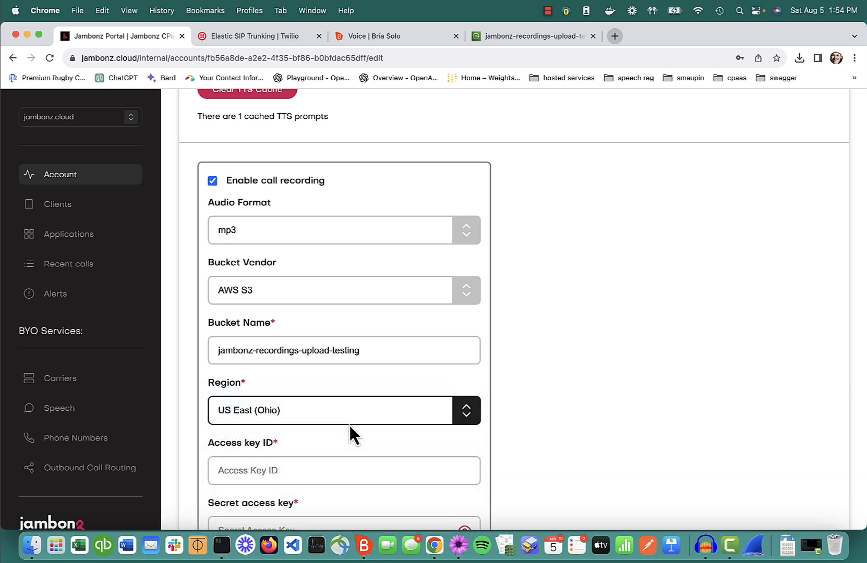
scroll(350, 425, "down", 3)
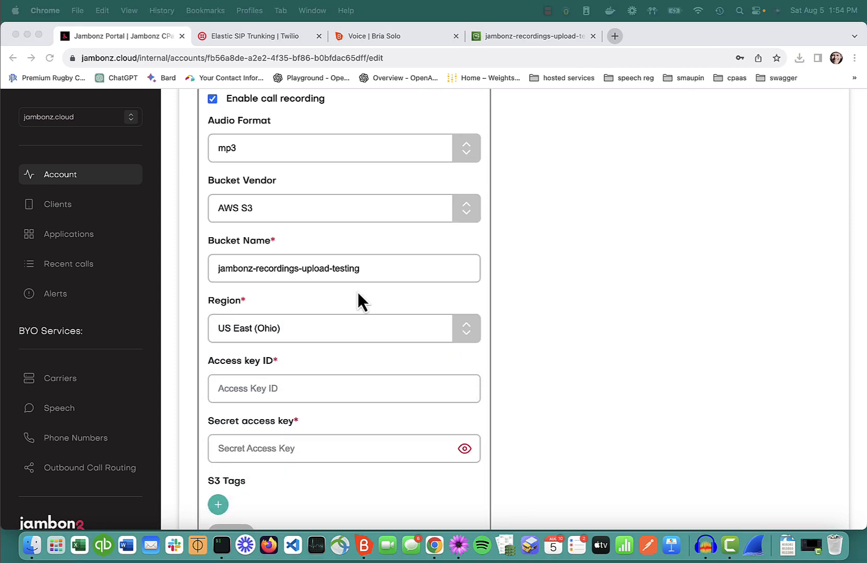
Paste in the saved S3 access key ID and secret access key
left_click(236, 390)
key("super+v")
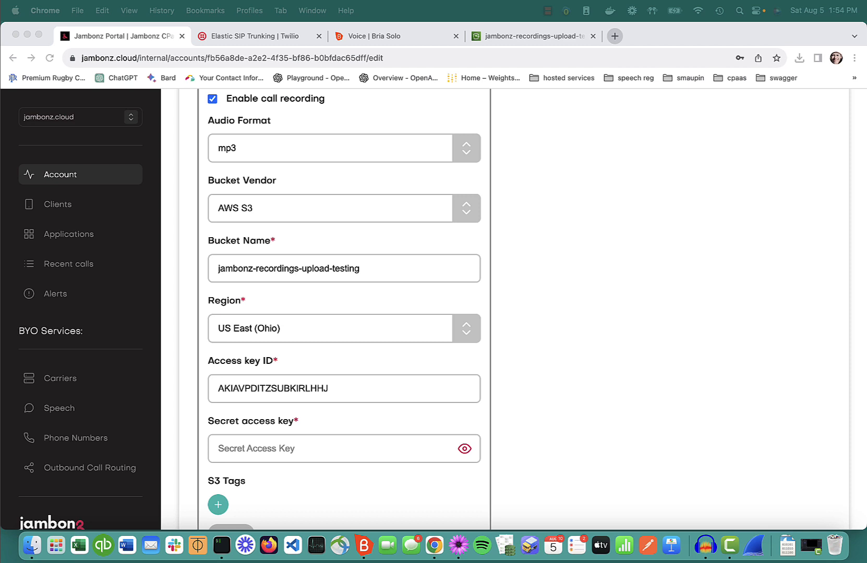
left_click(229, 450)
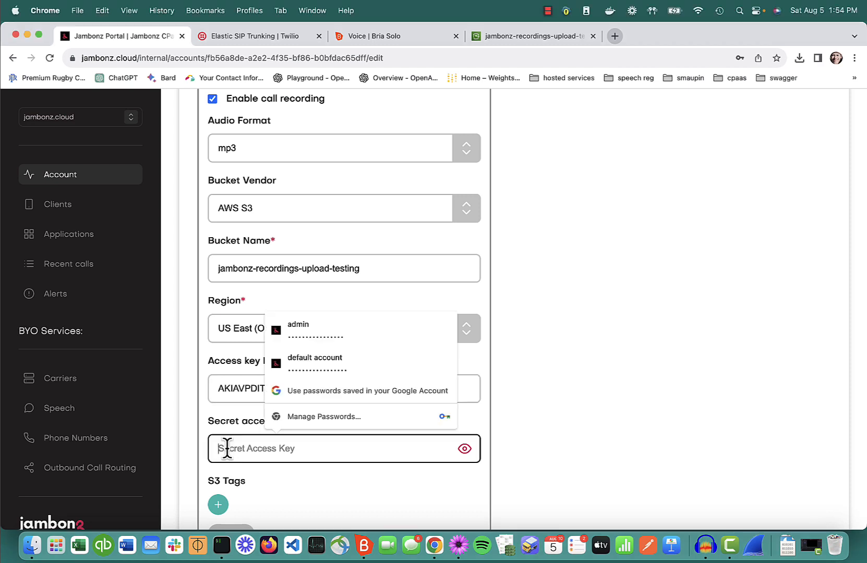
key("super+v")
scroll(643, 447, "down", 5)
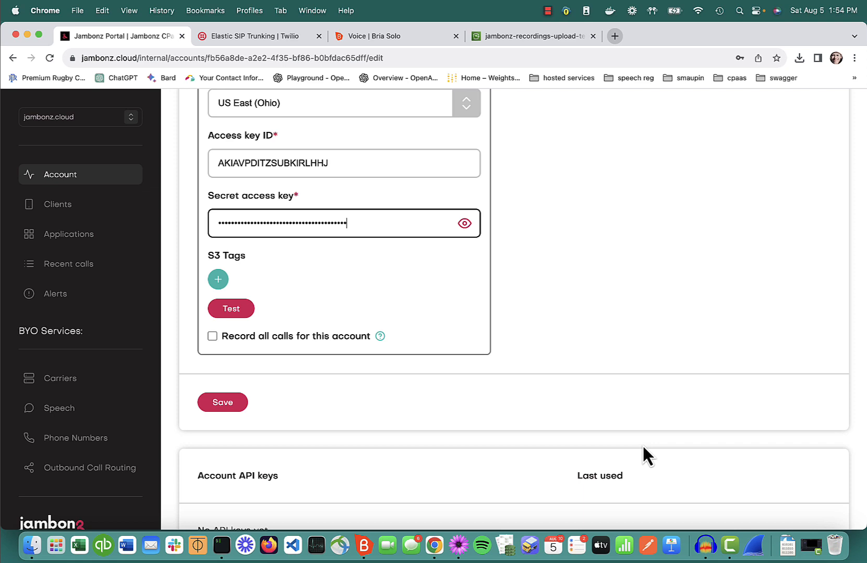
Add an S3 tag named System with value jambonz.cloud
left_click(218, 280)
left_click(264, 293)
type("Env")
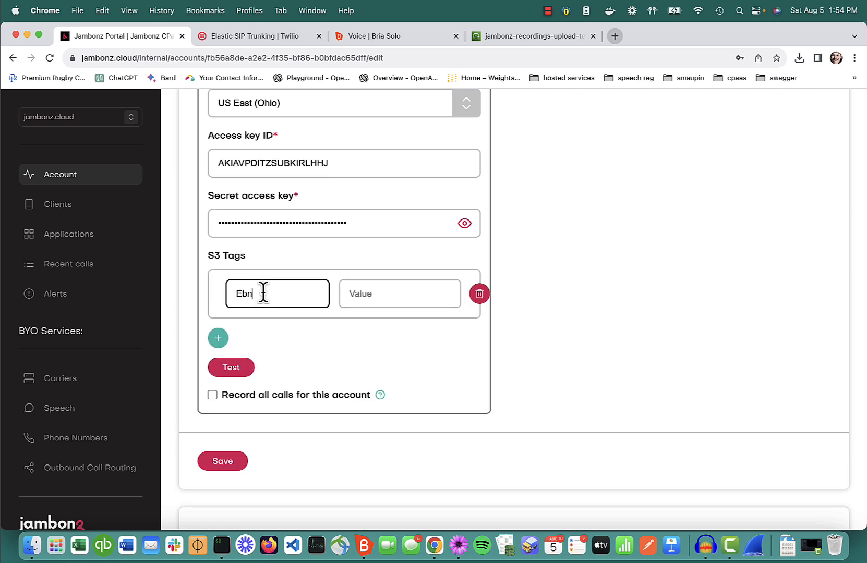
key("BackSpace")
key("BackSpace")
key("BackSpace")
type("System")
key("Tab")
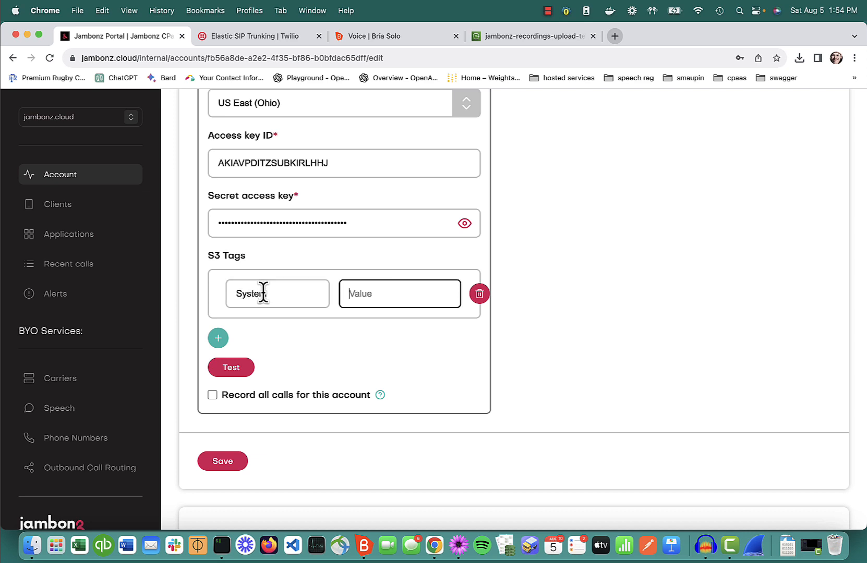
type("jambonz")
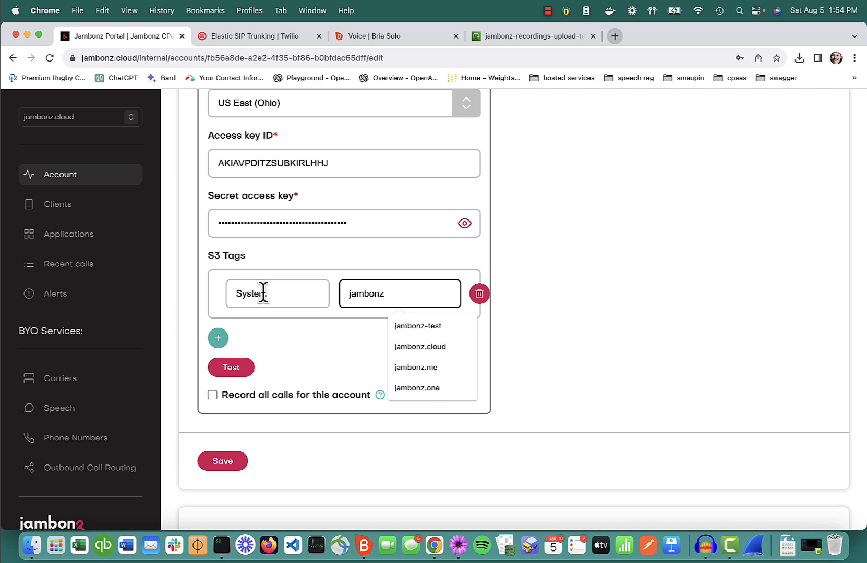
type(".cloud")
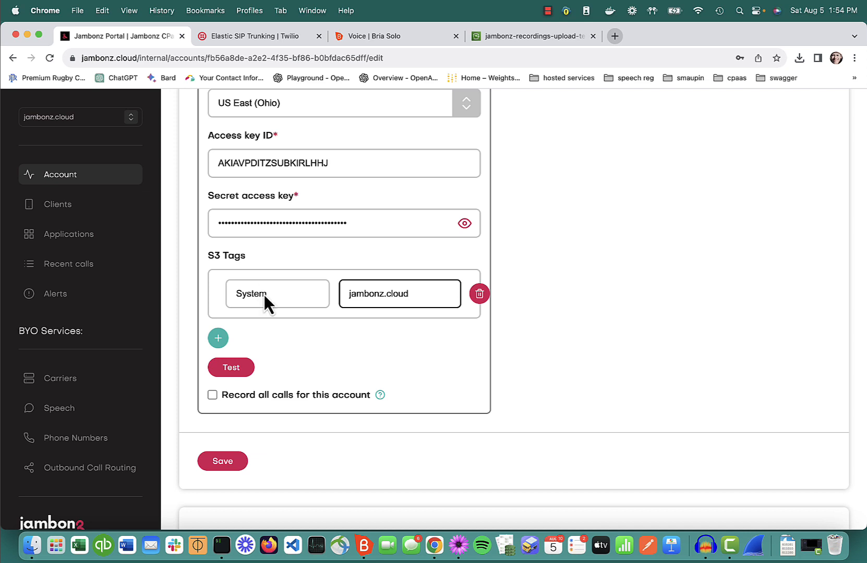
Test the S3 credentials and save the settings to record all calls
left_click(240, 368)
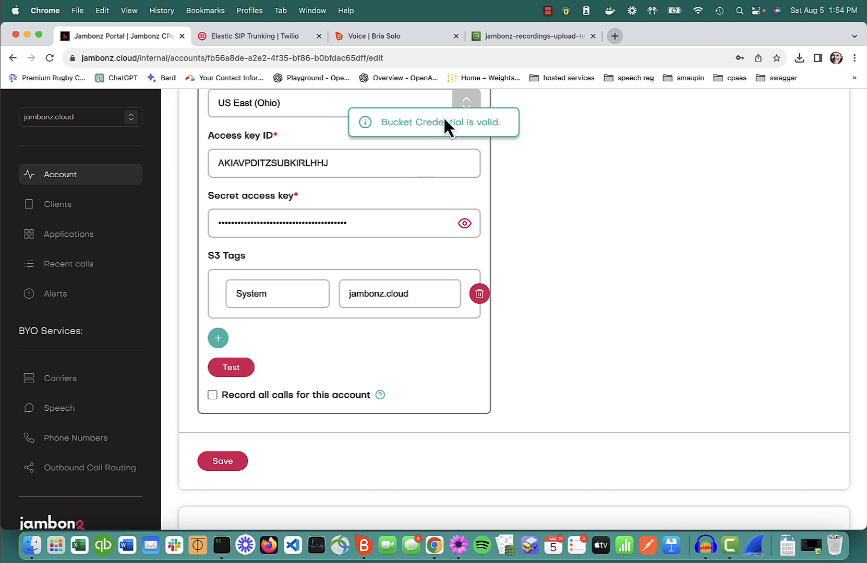
mouse_move(382, 395)
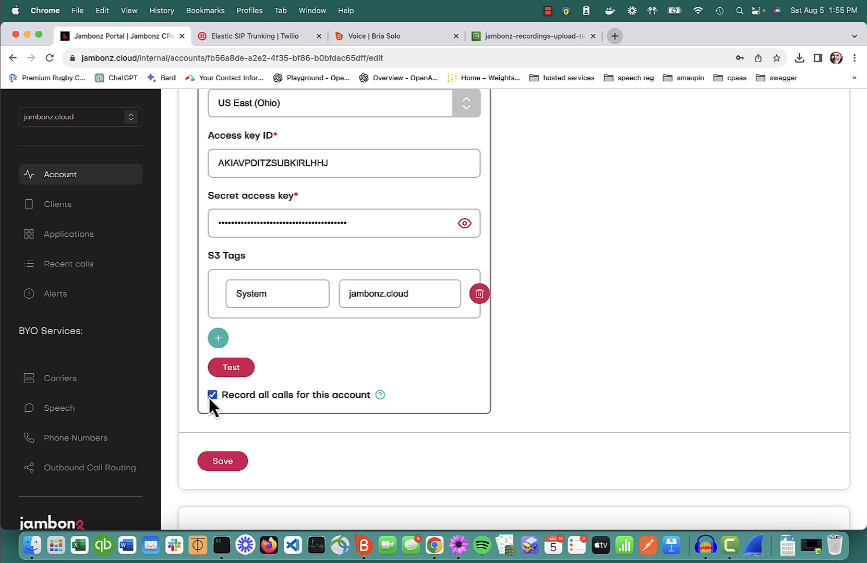
left_click(223, 462)
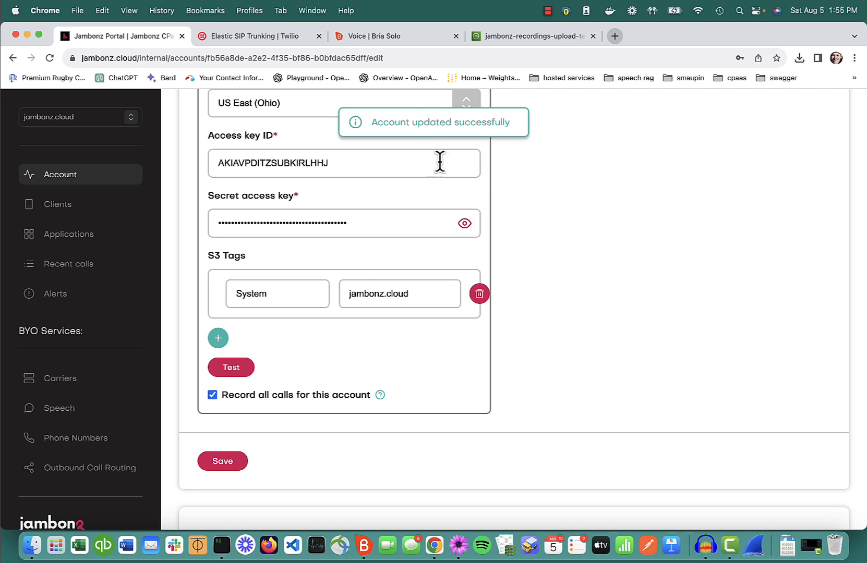
key("super+Tab")
key("super+Tab")
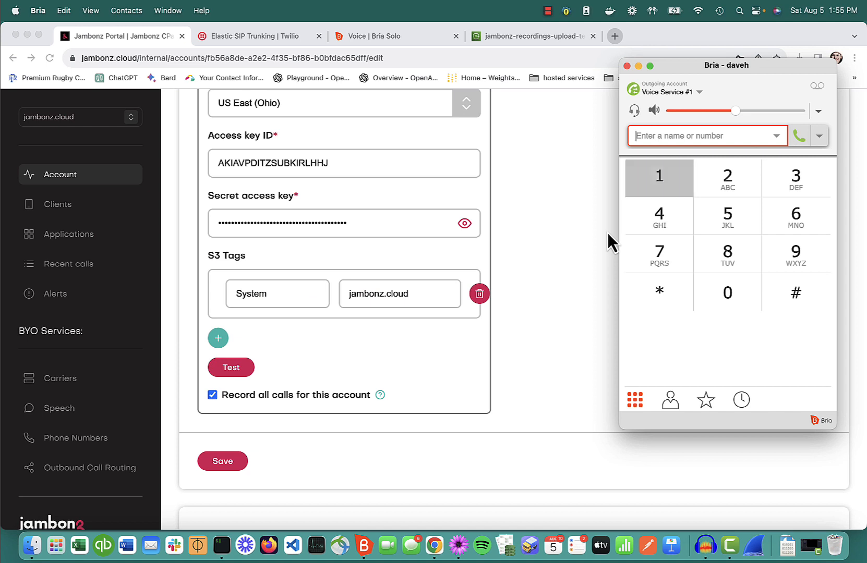
Place a Bria test call to 22 and hang up after about 35 seconds
double_click(735, 181)
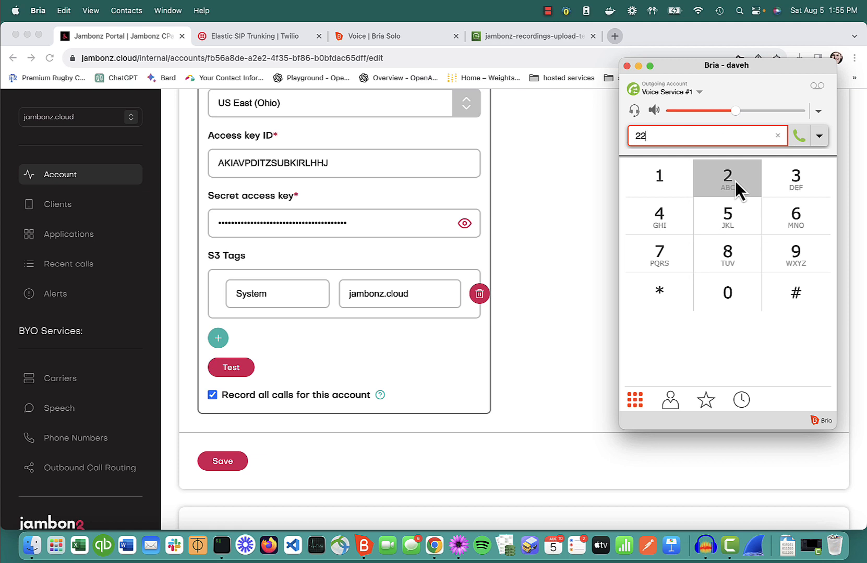
left_click(799, 138)
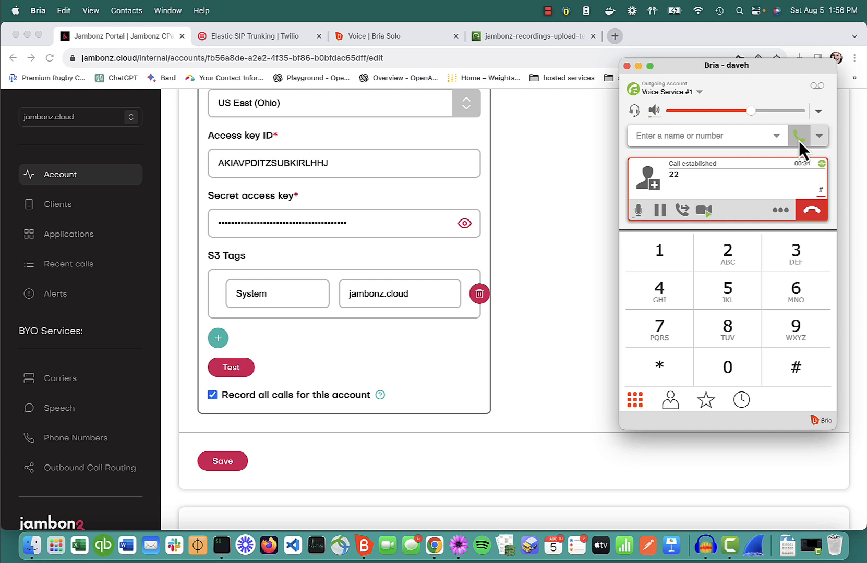
left_click(814, 212)
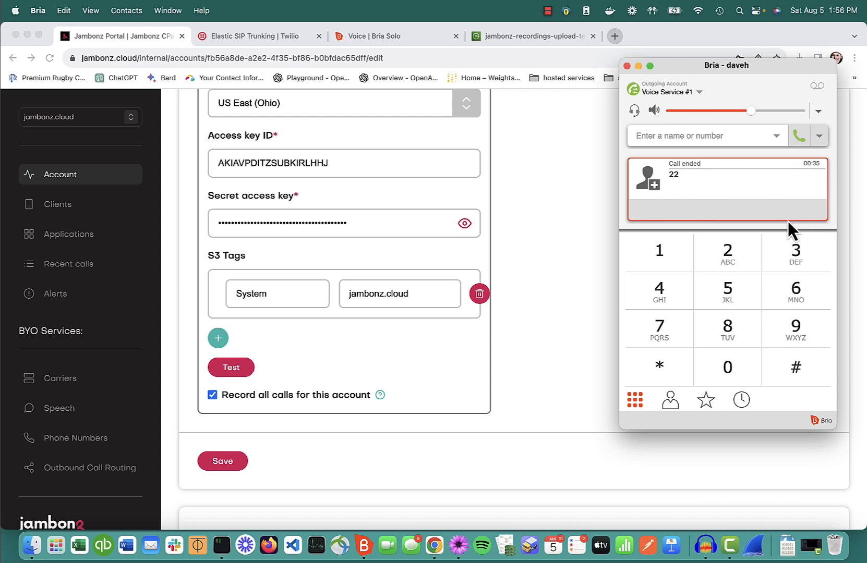
Return to the jambonz portal and view the Applications list
left_click(558, 291)
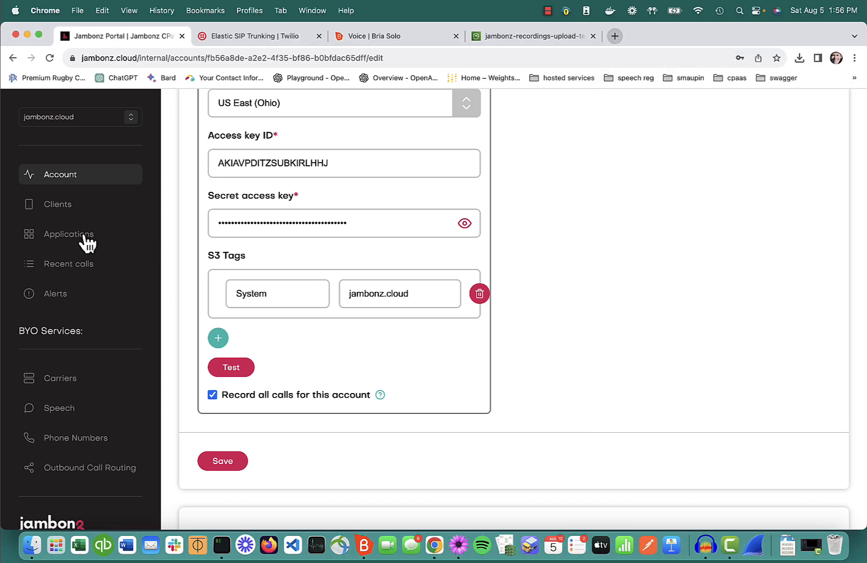
left_click(86, 241)
scroll(389, 323, "down", 1)
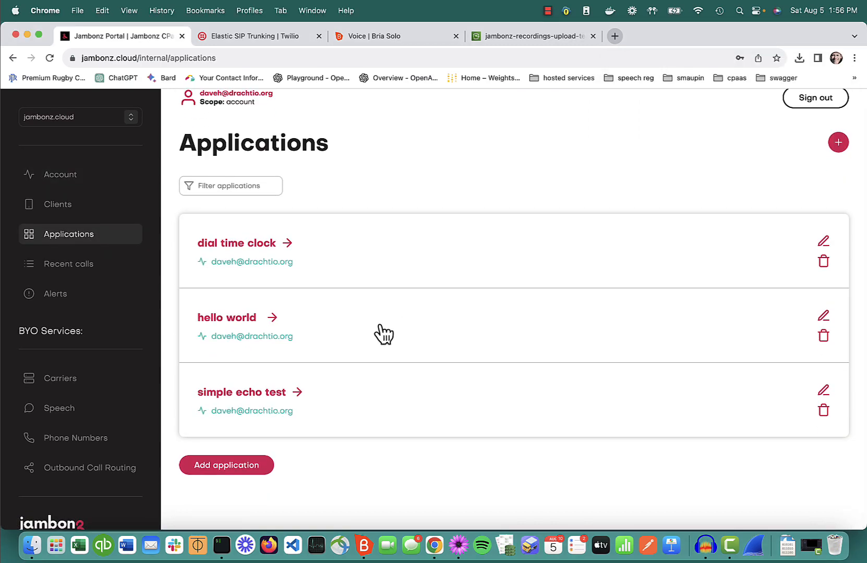
Open the simple echo test application and set its speech recognizer vendor to Deepgram
left_click(281, 393)
scroll(259, 394, "down", 7)
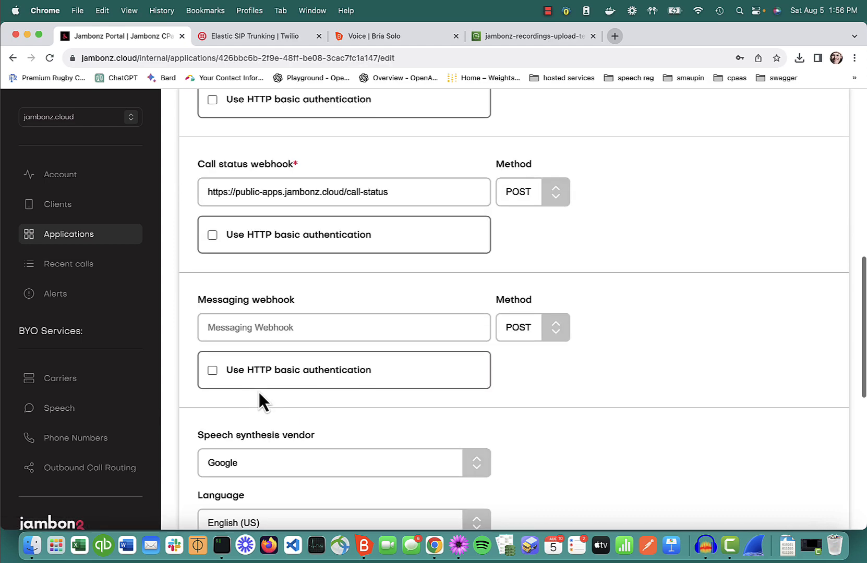
scroll(259, 394, "down", 8)
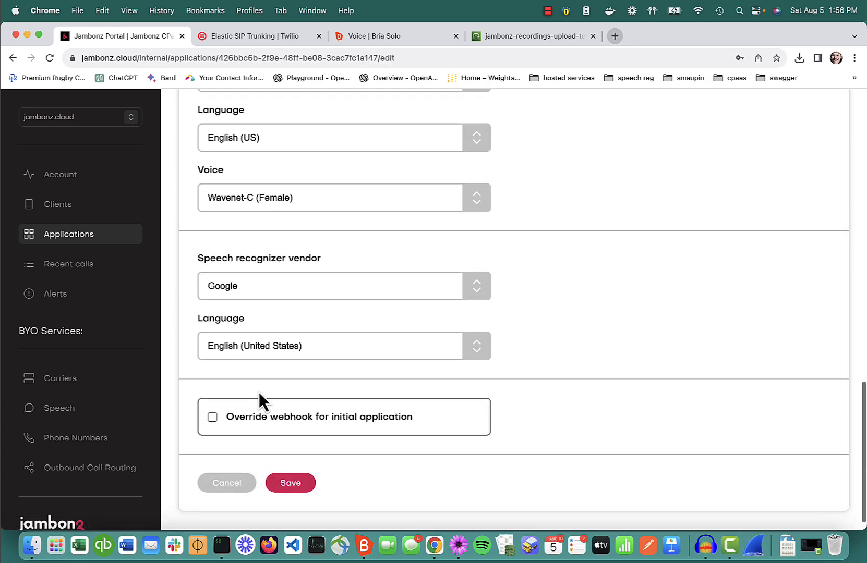
left_click(477, 286)
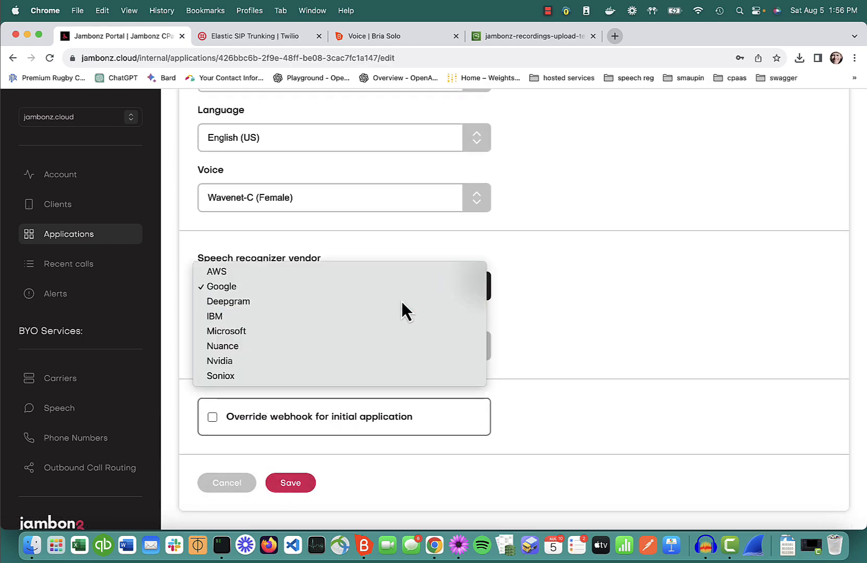
left_click(402, 303)
Set speech synthesis to Microsoft with the Christopher (Male) voice and save the application
scroll(540, 206, "up", 3)
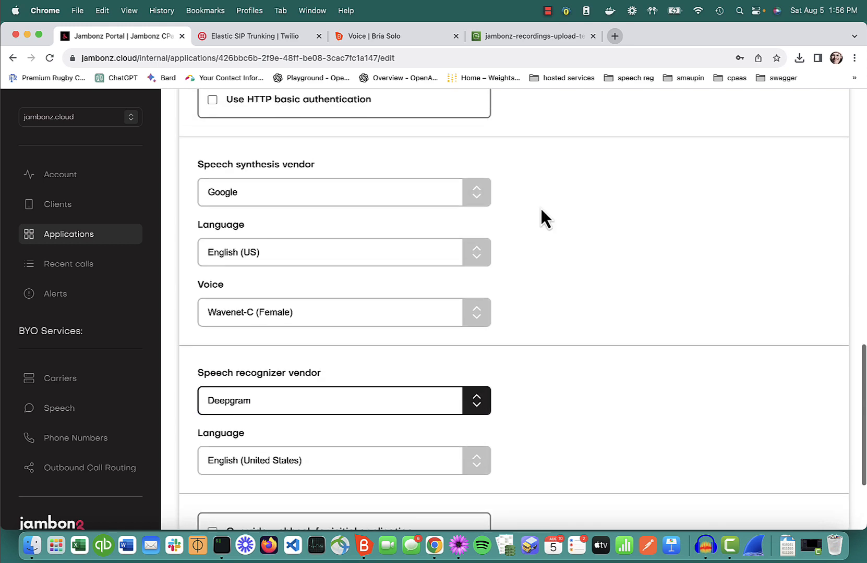
left_click(480, 194)
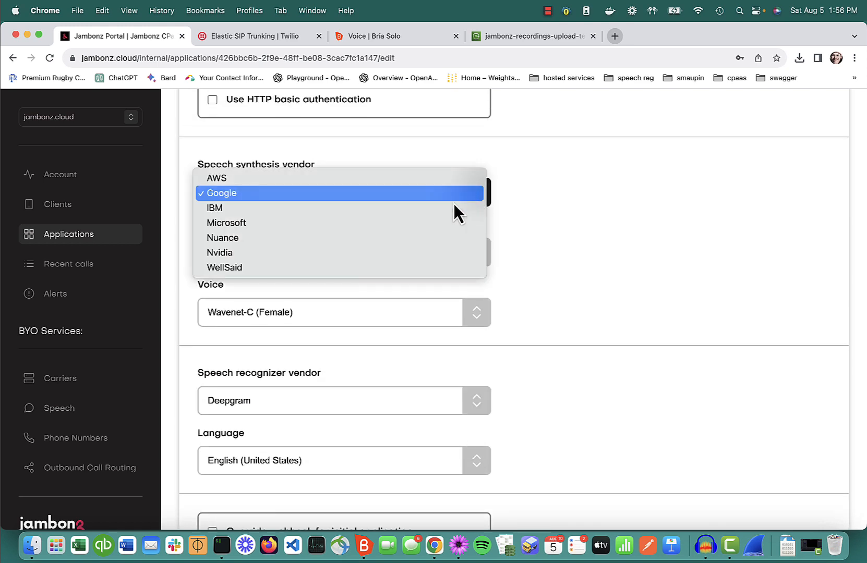
left_click(393, 223)
left_click(476, 318)
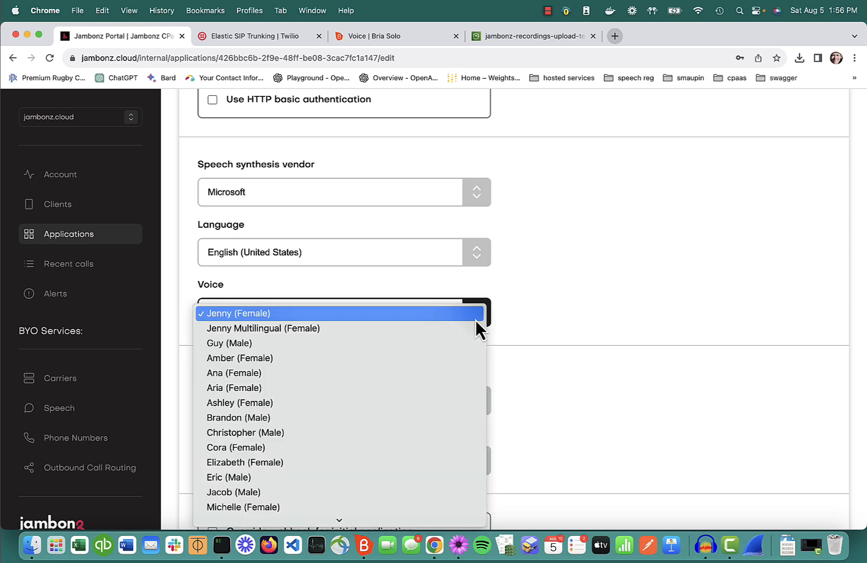
left_click(273, 432)
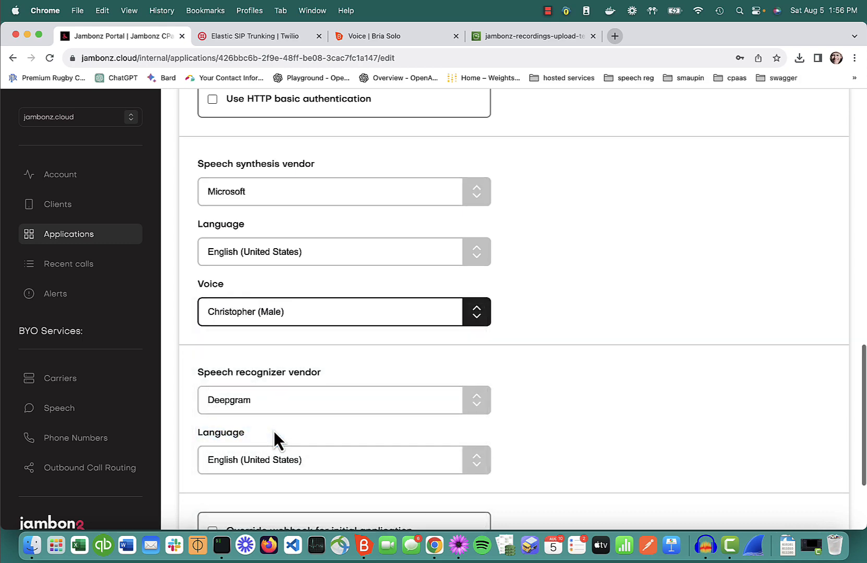
scroll(276, 443, "down", 3)
left_click(292, 469)
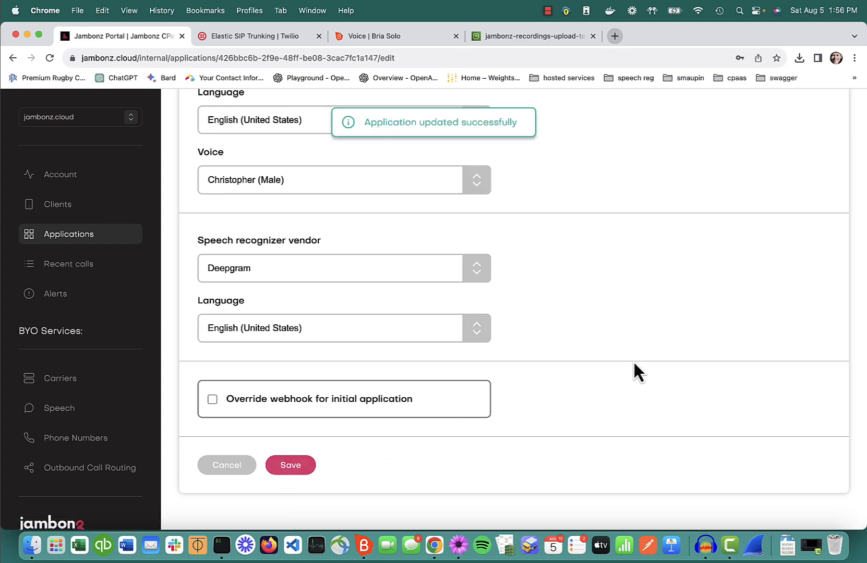
Redial 22 from Bria's recent numbers and hang up after about 32 seconds
key("super+Tab")
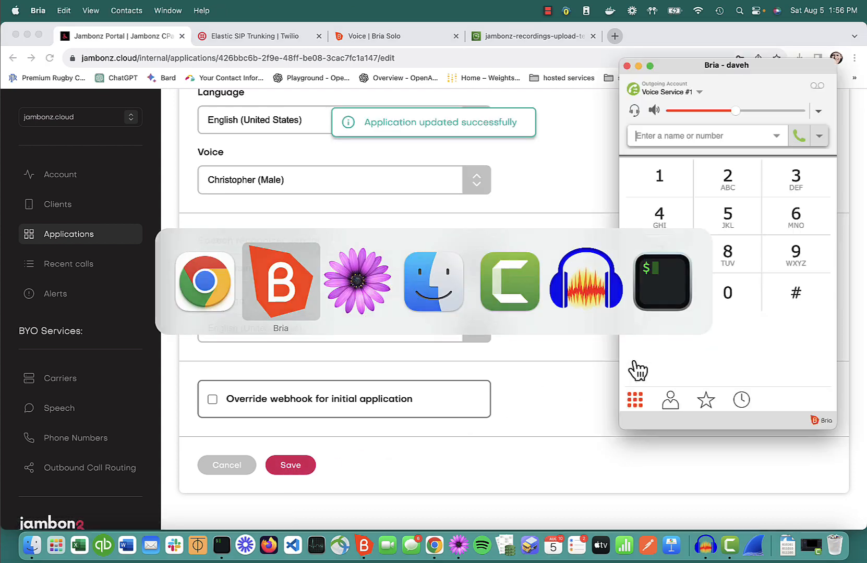
left_click(776, 138)
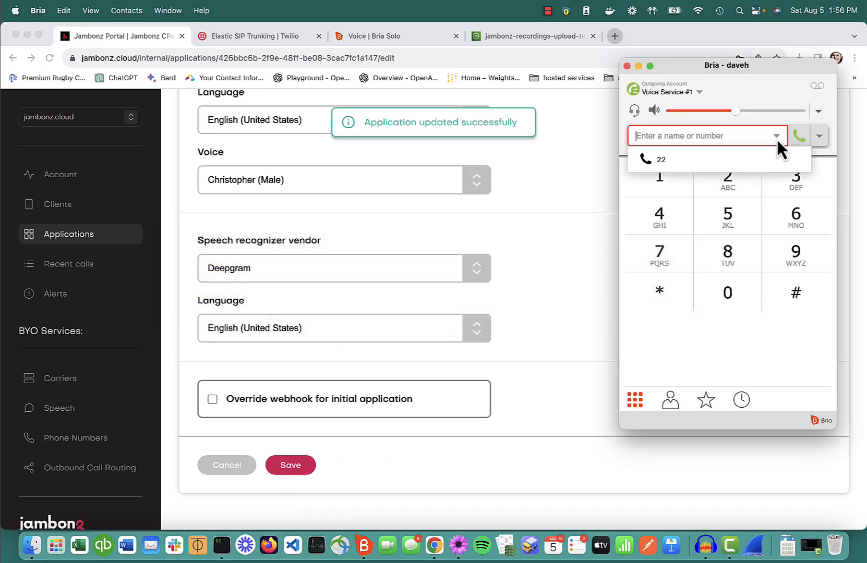
left_click(725, 160)
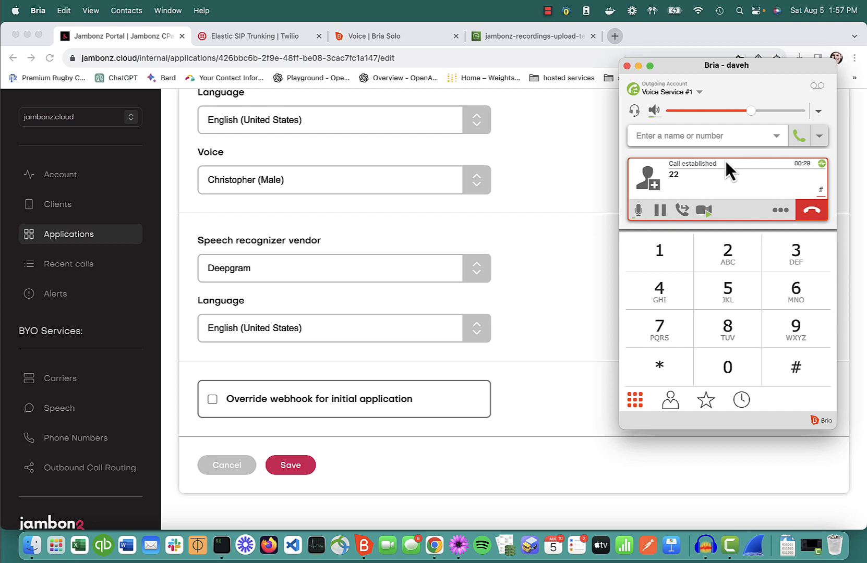
left_click(810, 211)
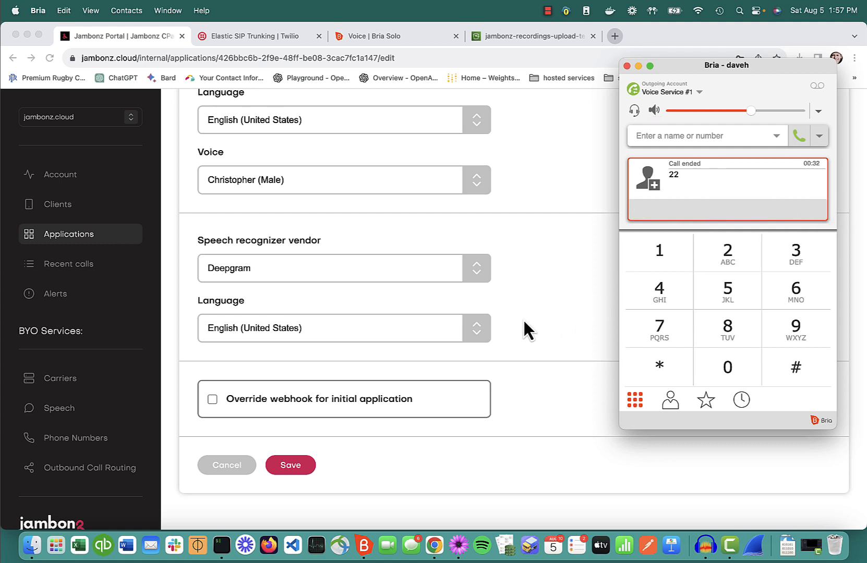
left_click(524, 322)
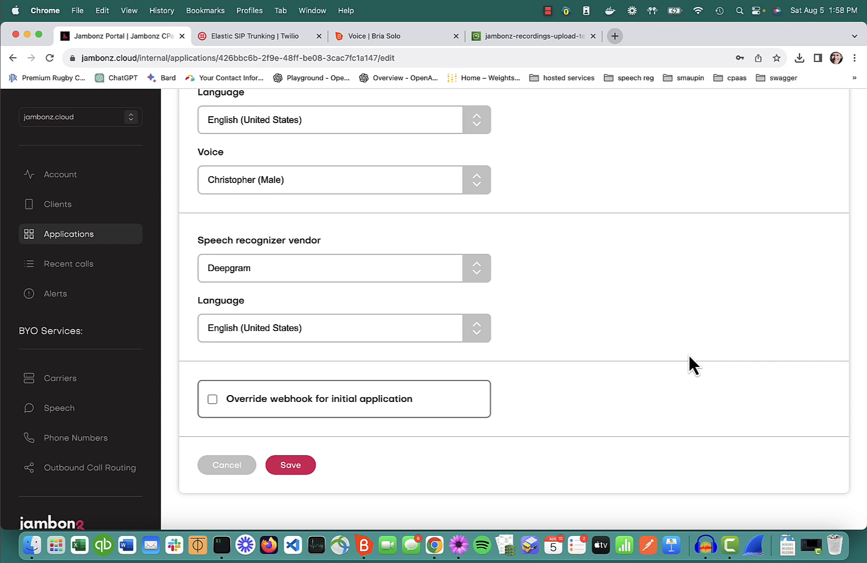
Expand the 01:55:30 call's details in Recent calls
left_click(89, 267)
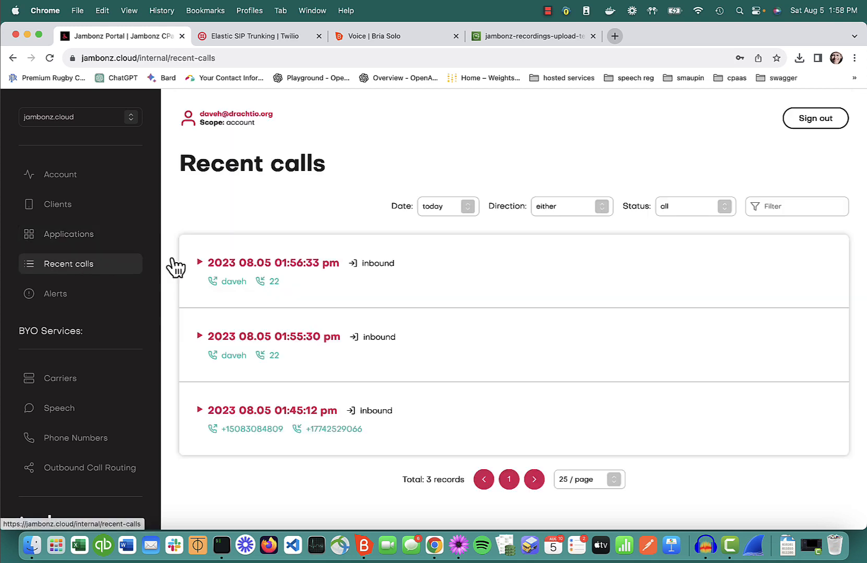
scroll(448, 254, "down", 1)
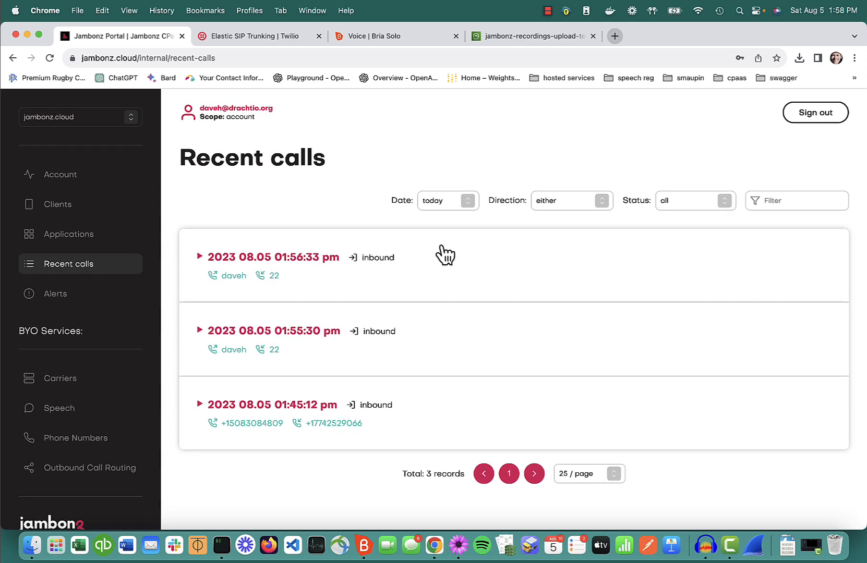
left_click(202, 332)
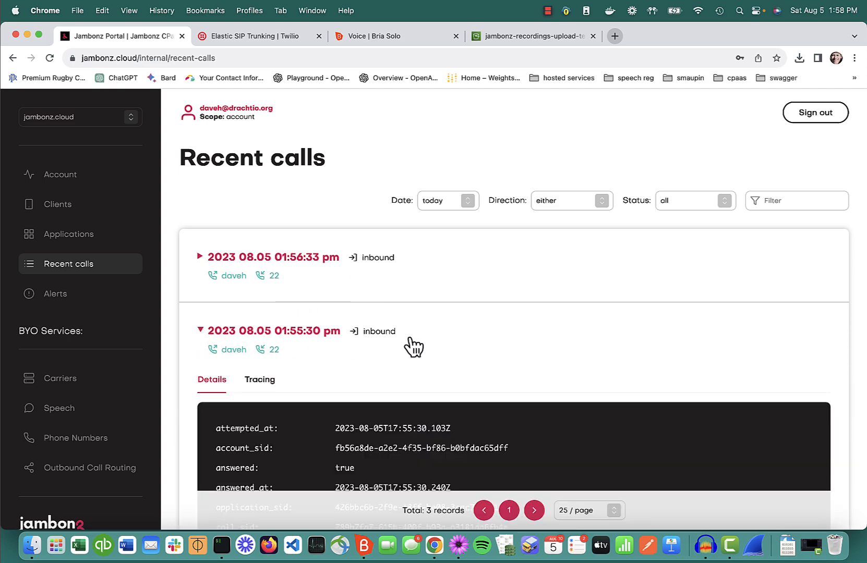
scroll(411, 344, "down", 10)
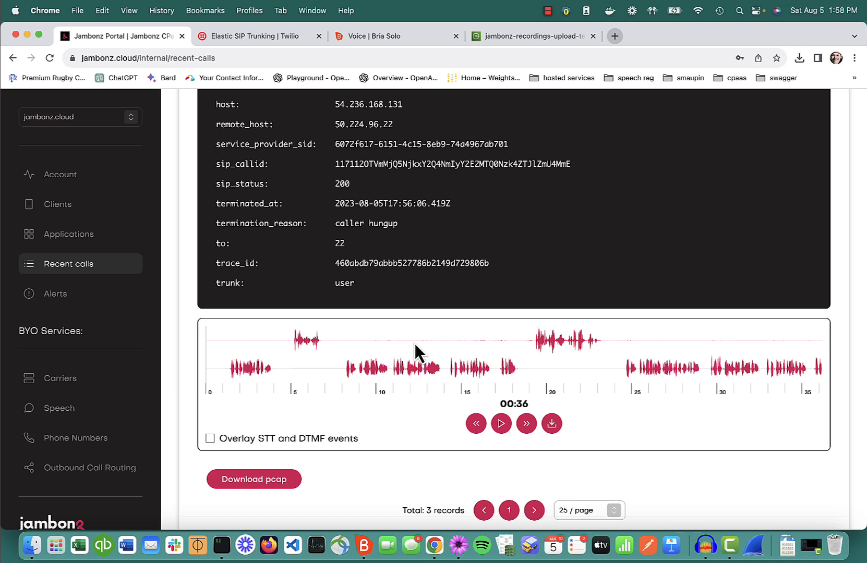
Play the call recording with the volume raised, then download it as an mp3
left_click(501, 424)
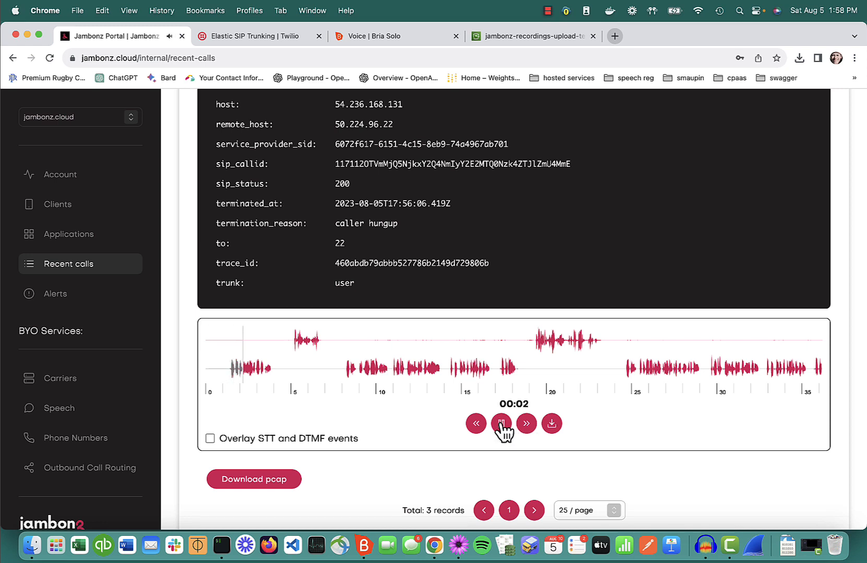
key("XF86AudioRaiseVolume")
key("XF86AudioRaiseVolume")
key("XF86AudioRaiseVolume")
key("XF86AudioRaiseVolume")
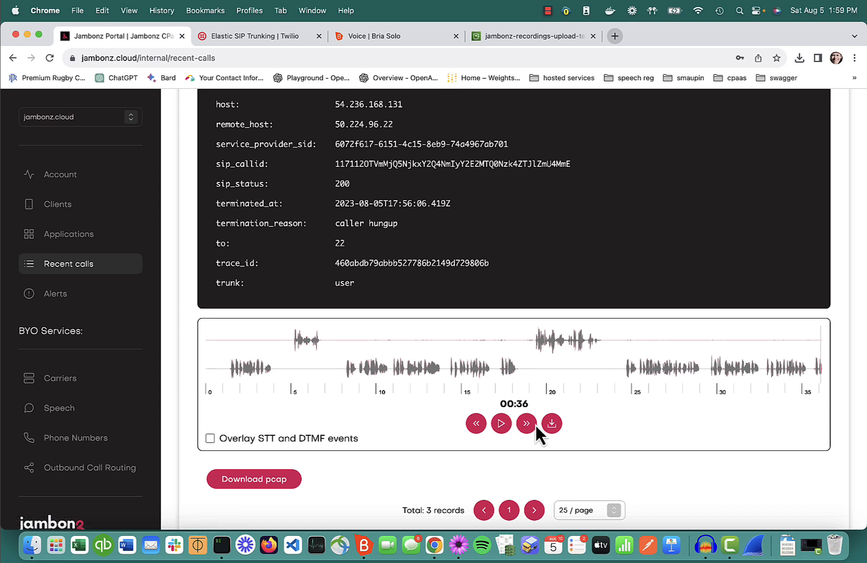
left_click(552, 425)
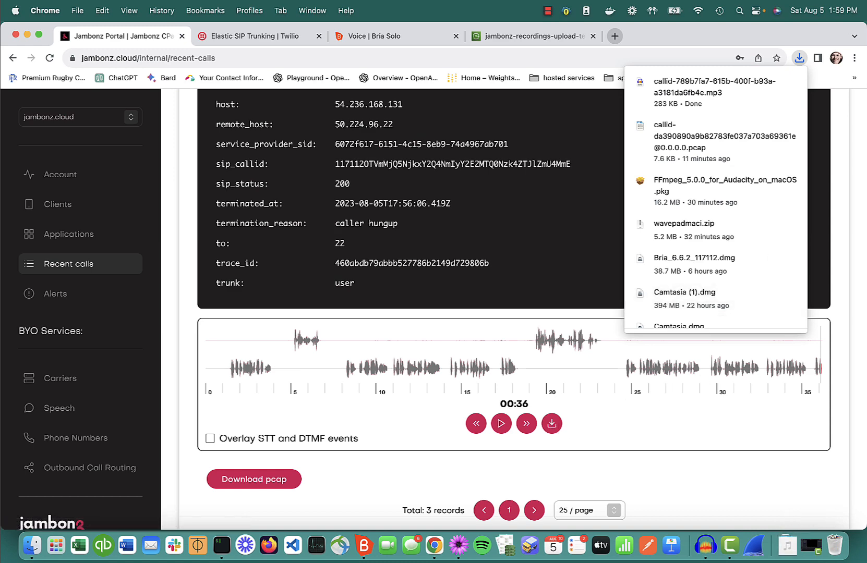
Open the downloaded recording in Audacity and play it briefly
left_click(714, 88)
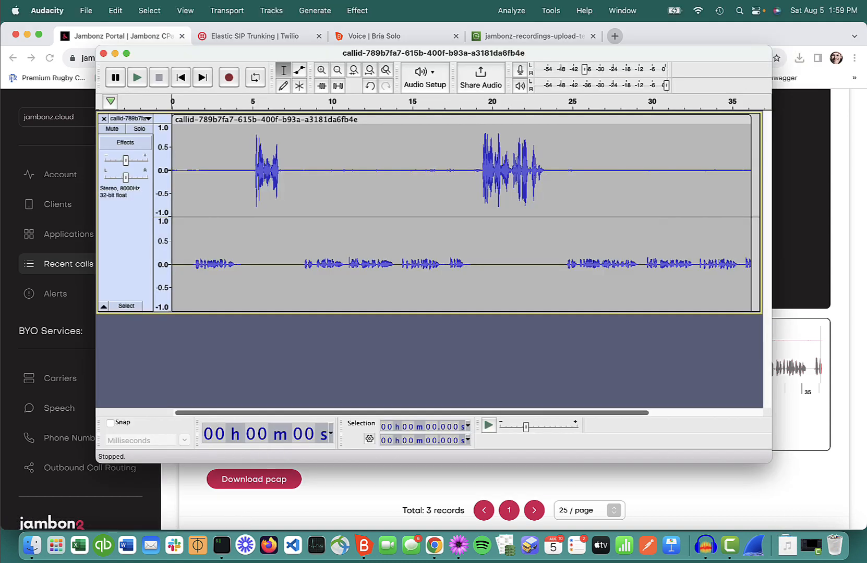
left_click(137, 77)
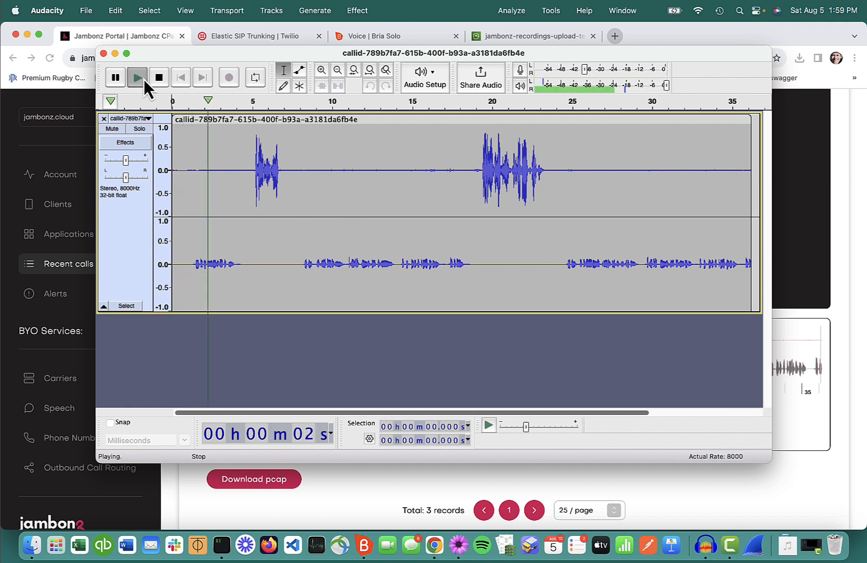
left_click(158, 78)
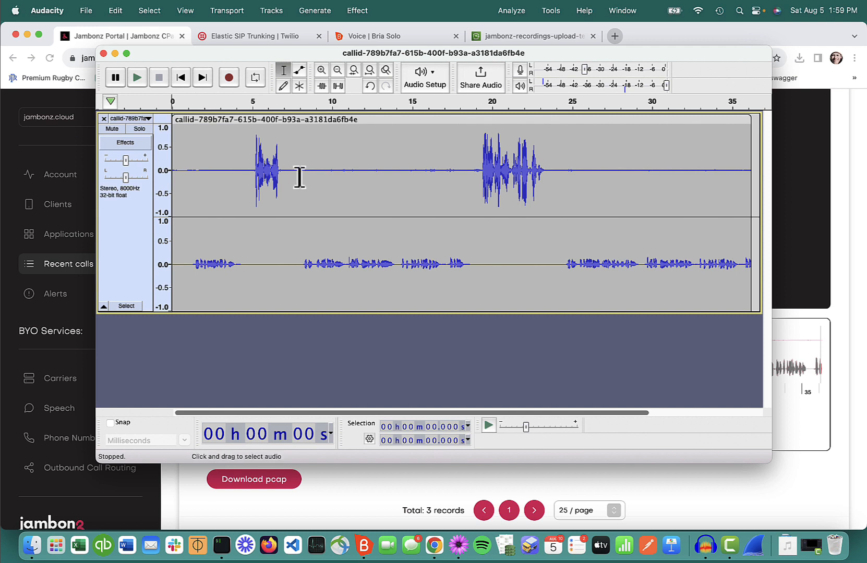
Quit Audacity without saving the project
left_click(58, 10)
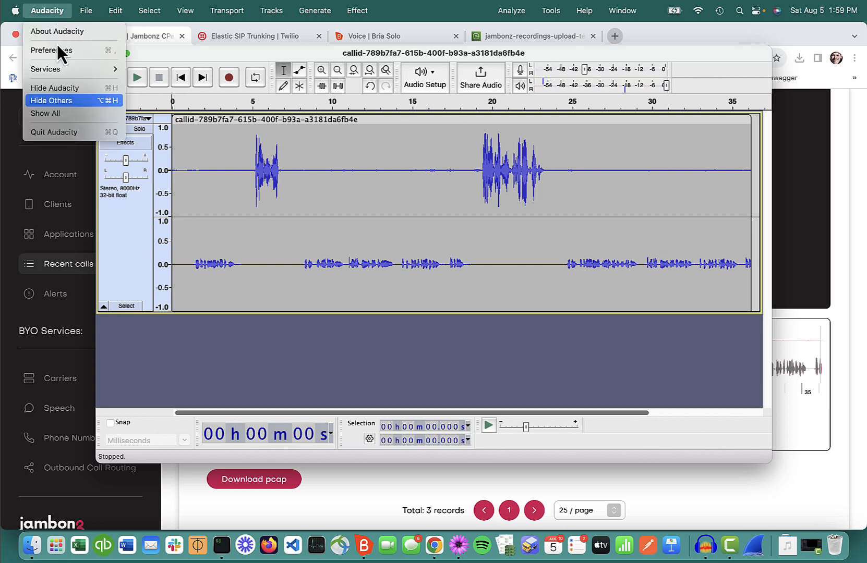
left_click(56, 134)
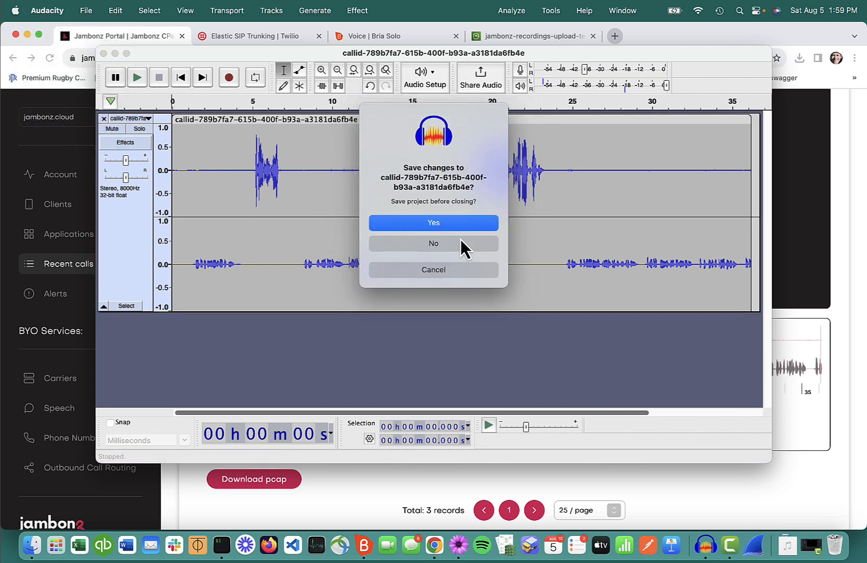
left_click(462, 243)
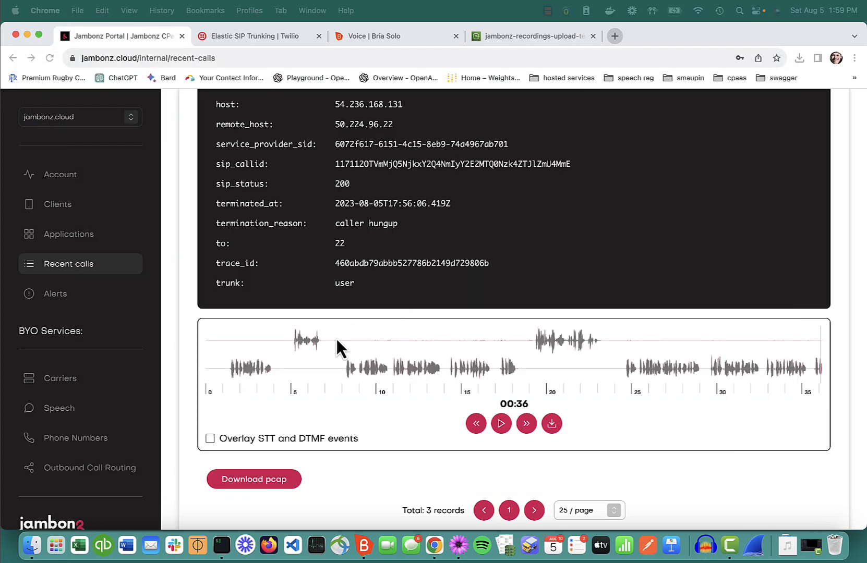
Overlay STT and DTMF events, read the first speech segment's Google transcript, then return to Recent calls
left_click(210, 439)
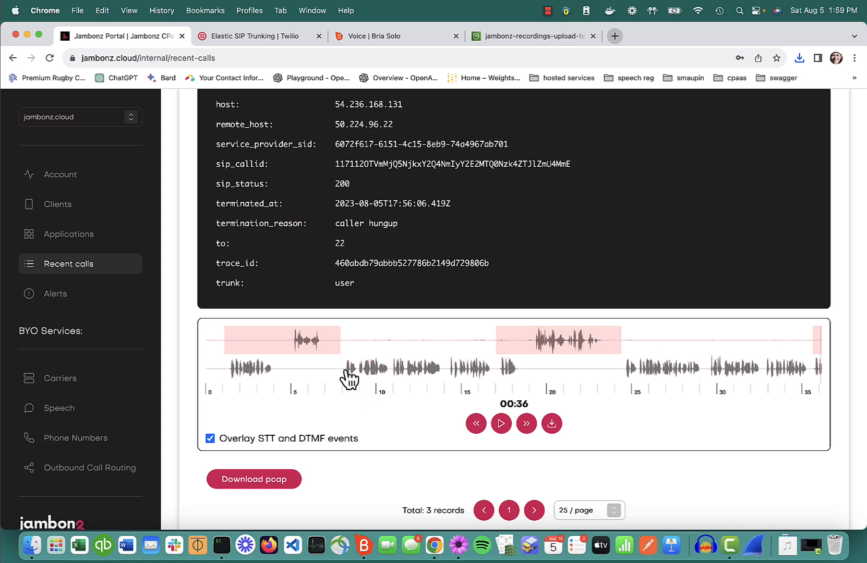
left_click(315, 338)
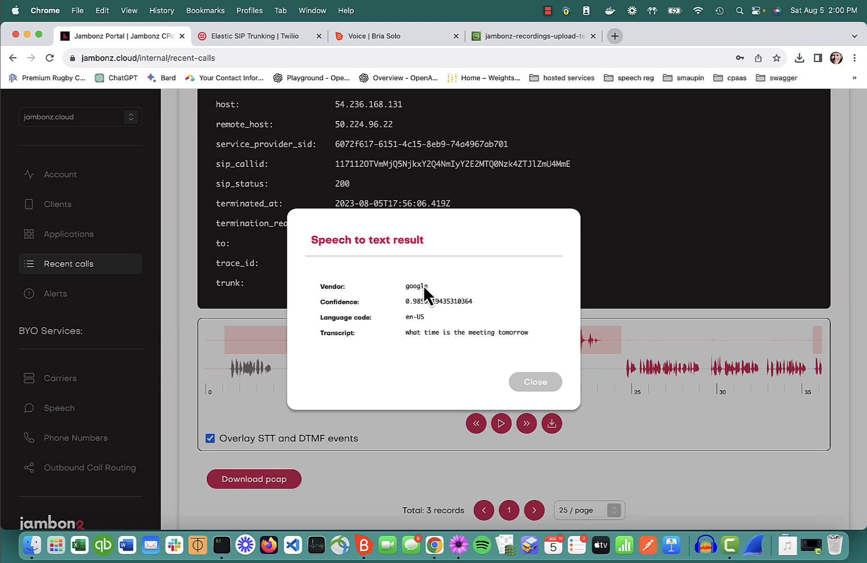
left_click(536, 383)
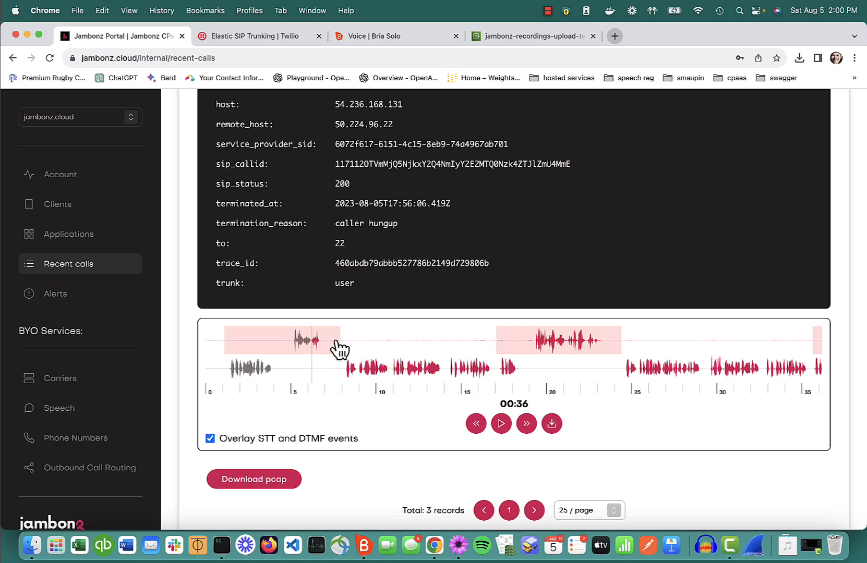
mouse_move(338, 348)
left_click(75, 266)
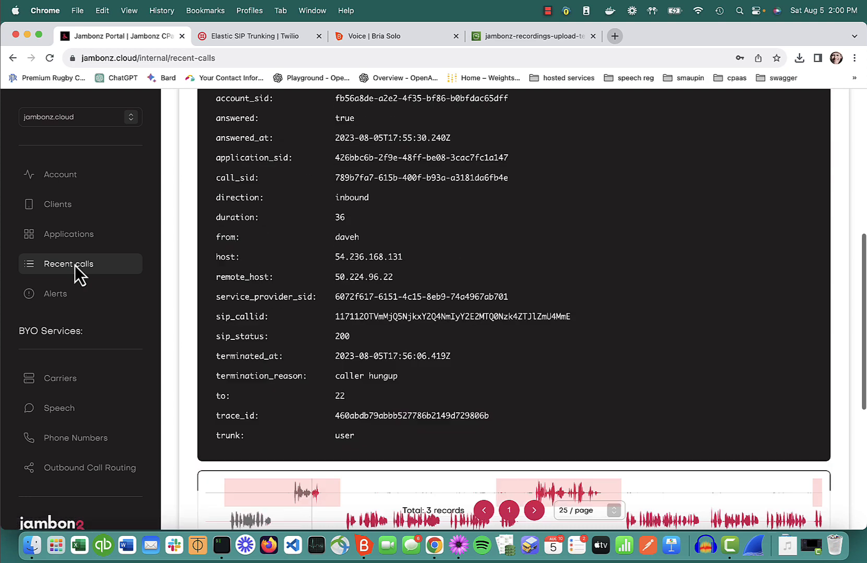
Expand the 01:56:33 call and overlay STT and DTMF events on its recording
left_click(201, 266)
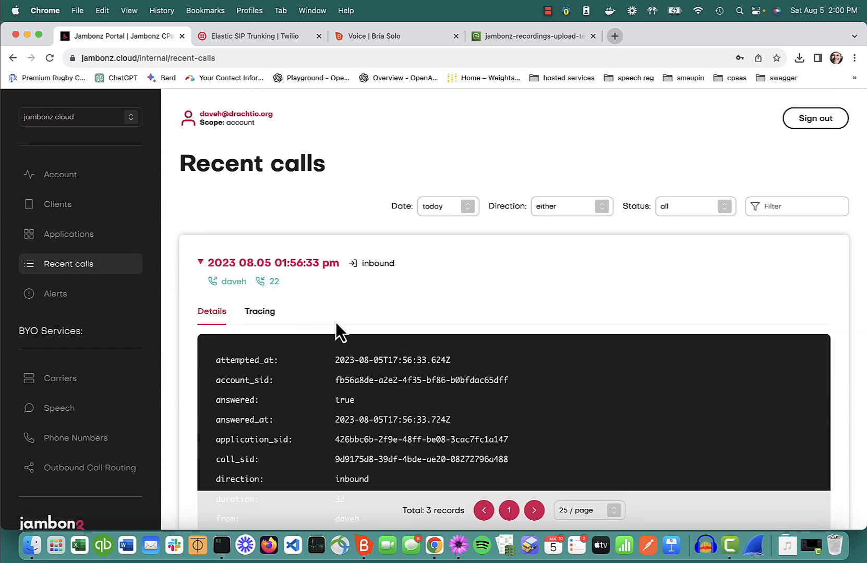
scroll(336, 323, "down", 8)
left_click(209, 399)
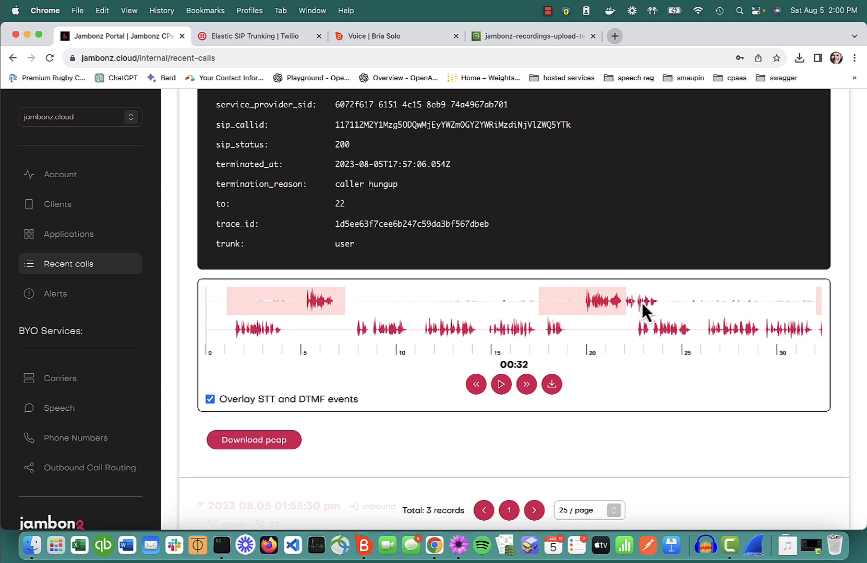
Review the Deepgram transcripts of the later and first speech segments
left_click(604, 309)
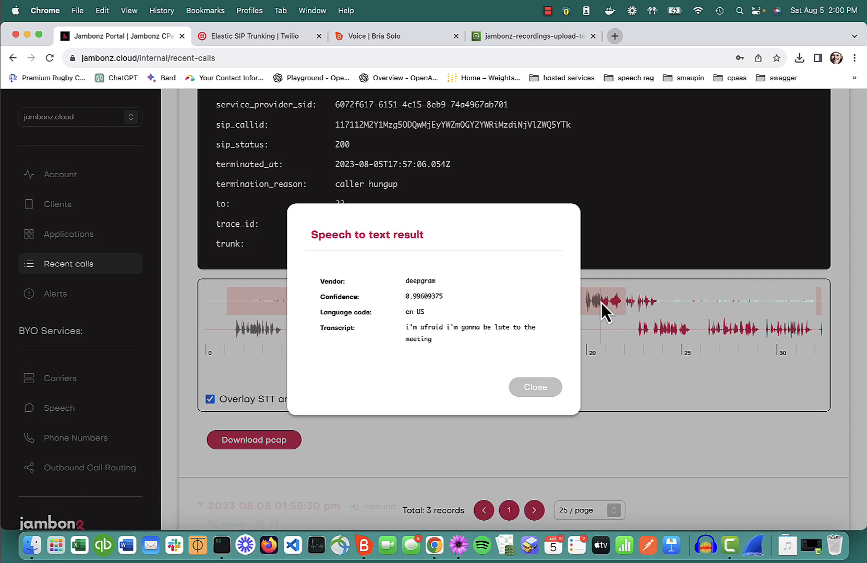
left_click(543, 392)
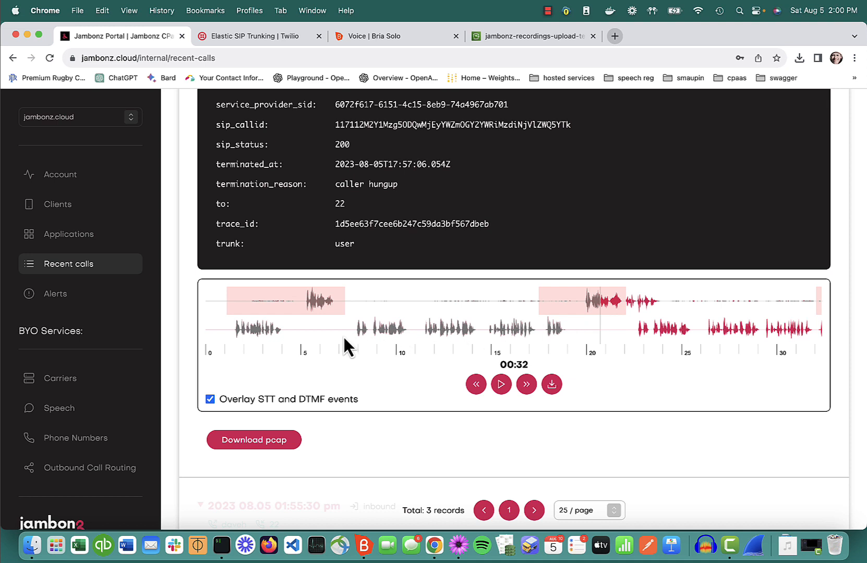
left_click(325, 305)
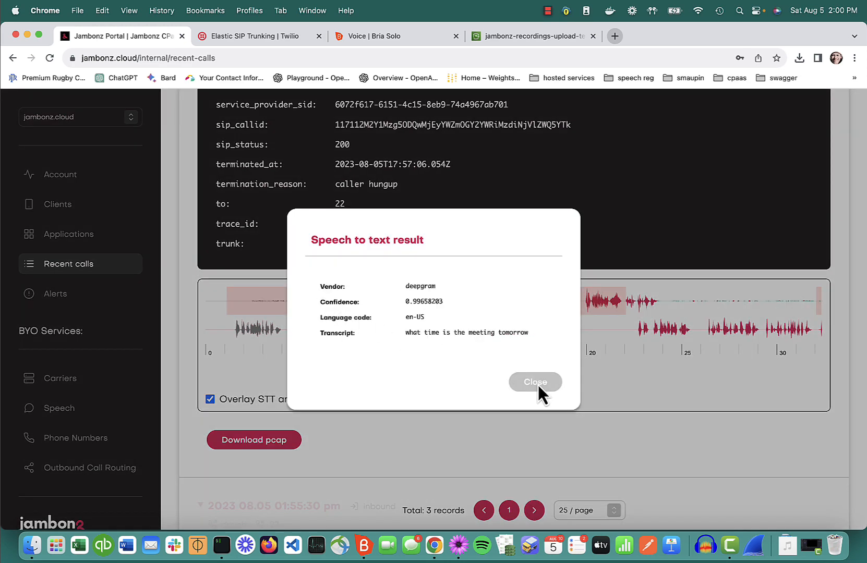
left_click(537, 384)
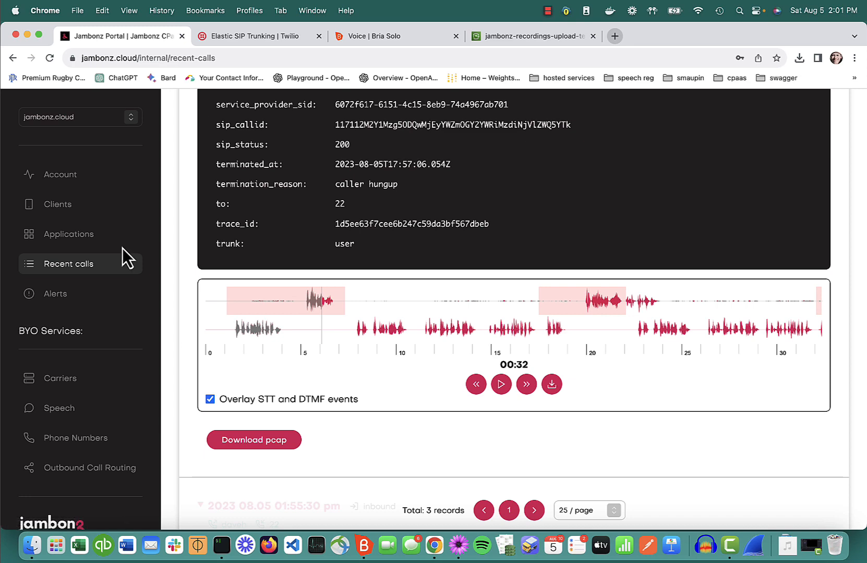
Open Outbound Call Routing and look through the Add outbound call routes form
left_click(97, 472)
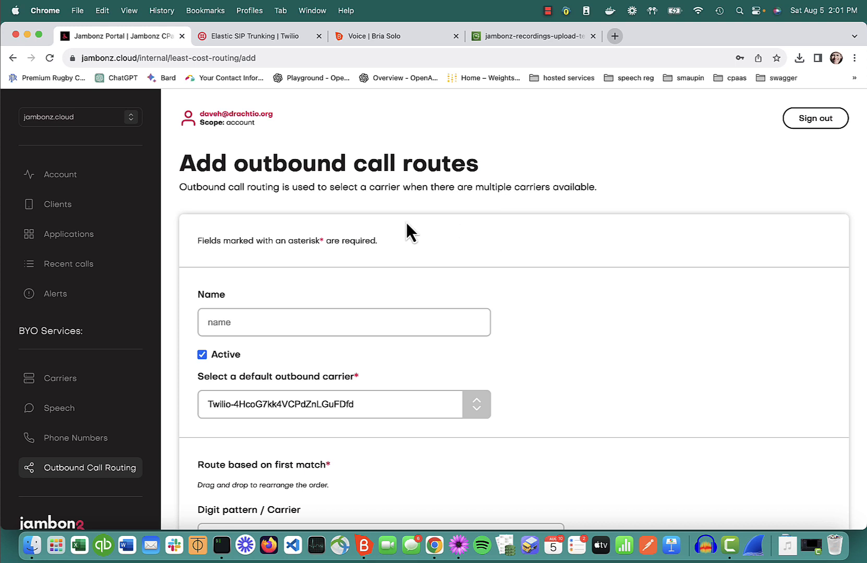
scroll(407, 224, "down", 5)
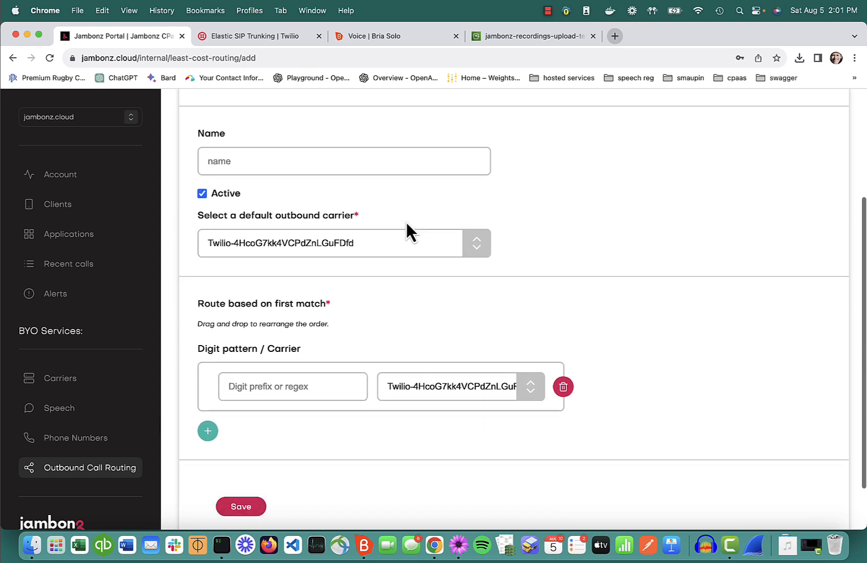
scroll(406, 224, "down", 1)
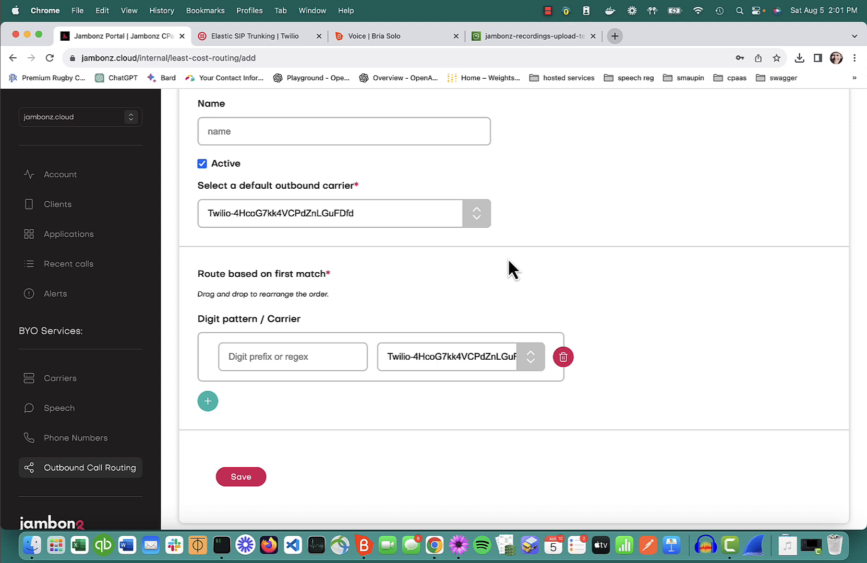
scroll(508, 260, "up", 5)
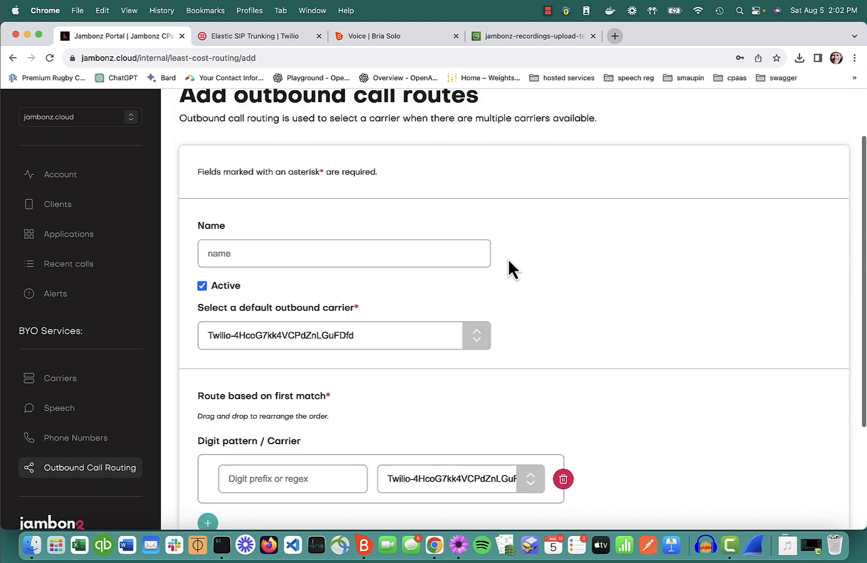